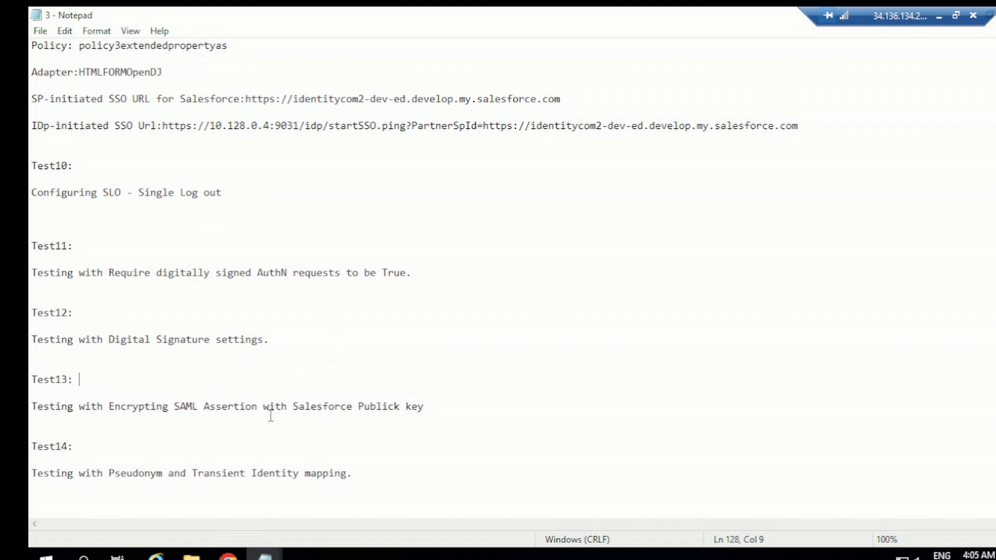
- Switch to Salesforce in Chrome and download the metadata of the SalesforcePingSSO SAML single sign-on configuration
click(228, 556)
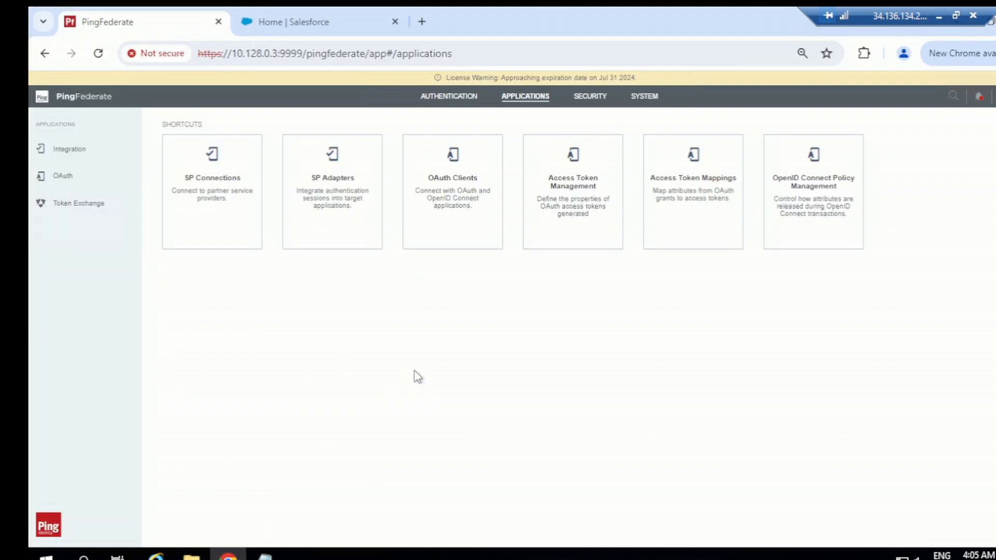
click(324, 26)
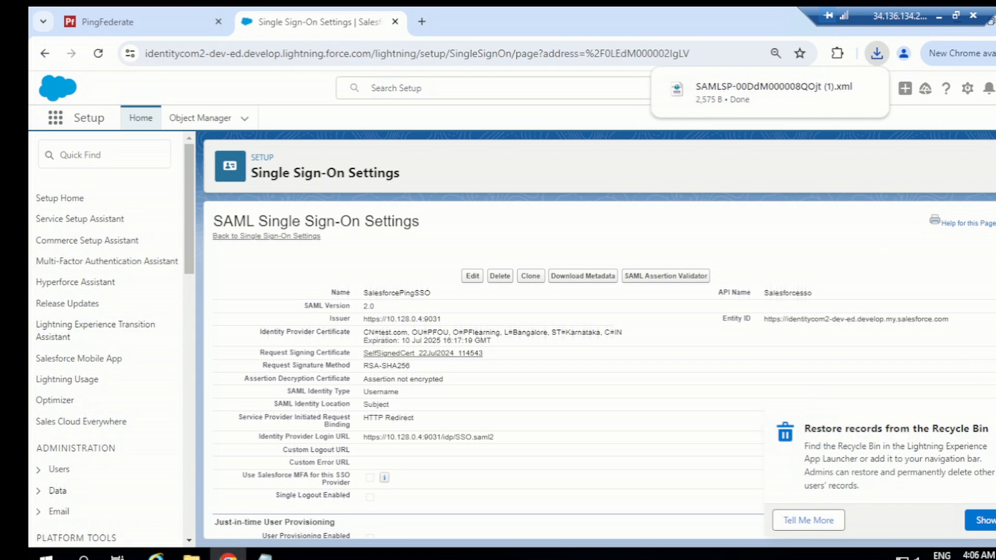
click(994, 429)
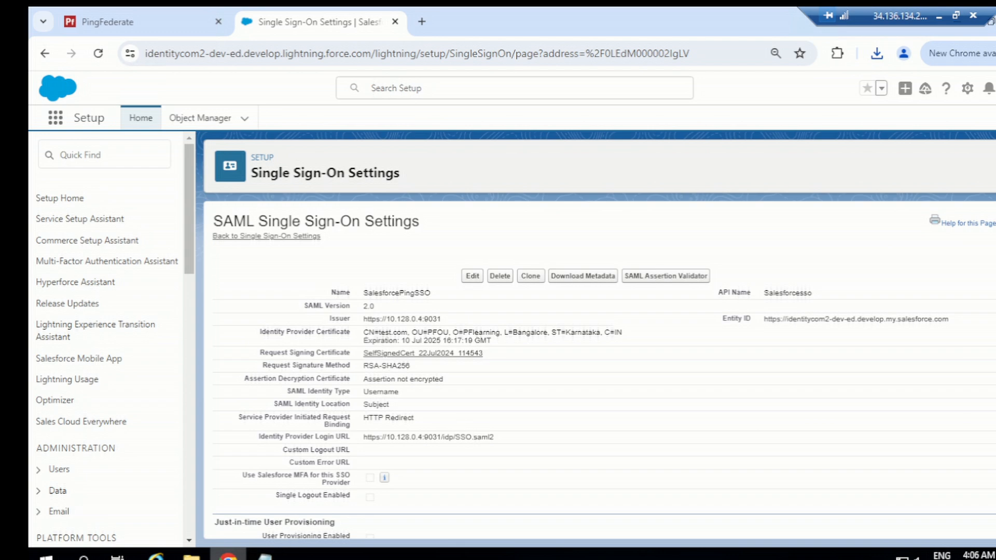
- Open the downloaded SAMLSP-00DdM000008QOjt (1) XML file from the Downloads folder in a maximized Notepad window
click(191, 555)
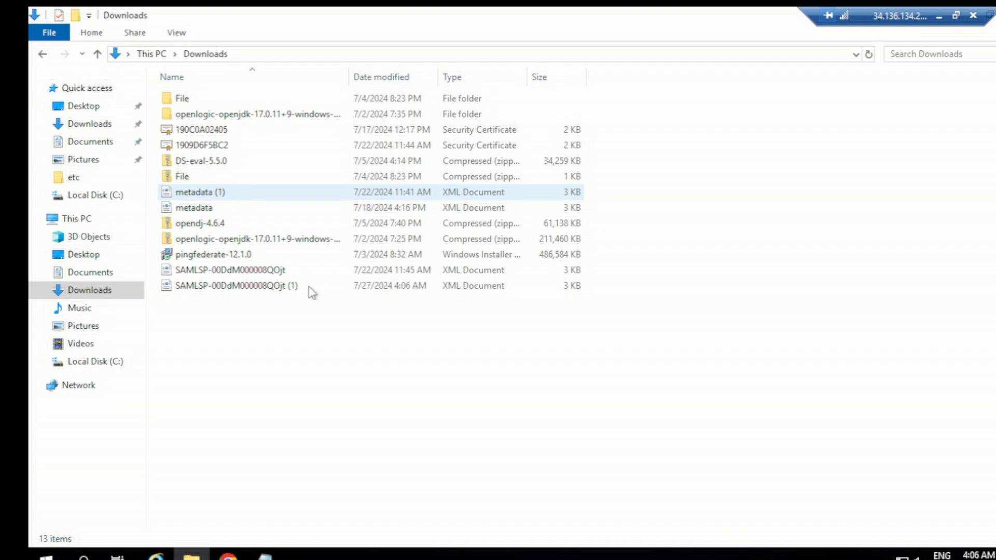
click(265, 290)
right_click(266, 290)
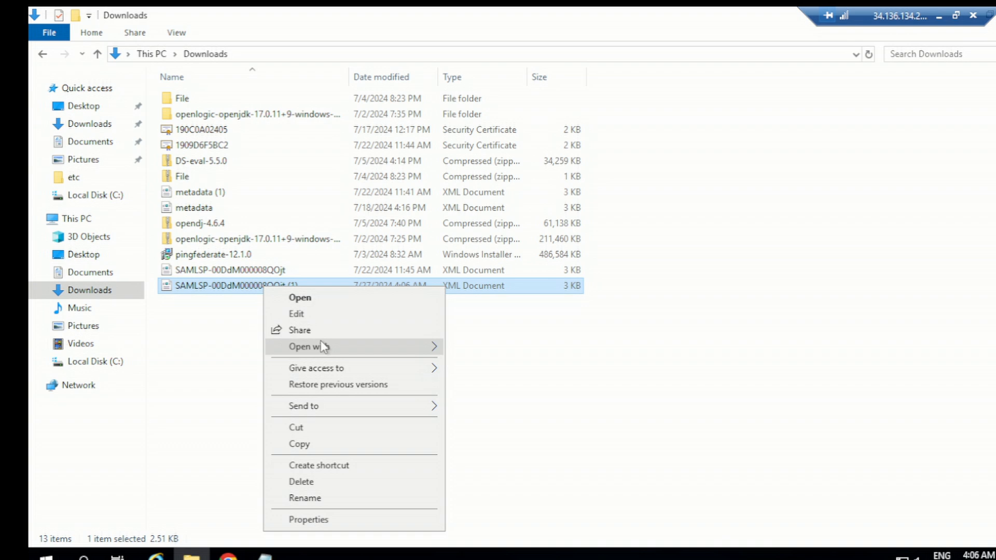
mouse_move(323, 346)
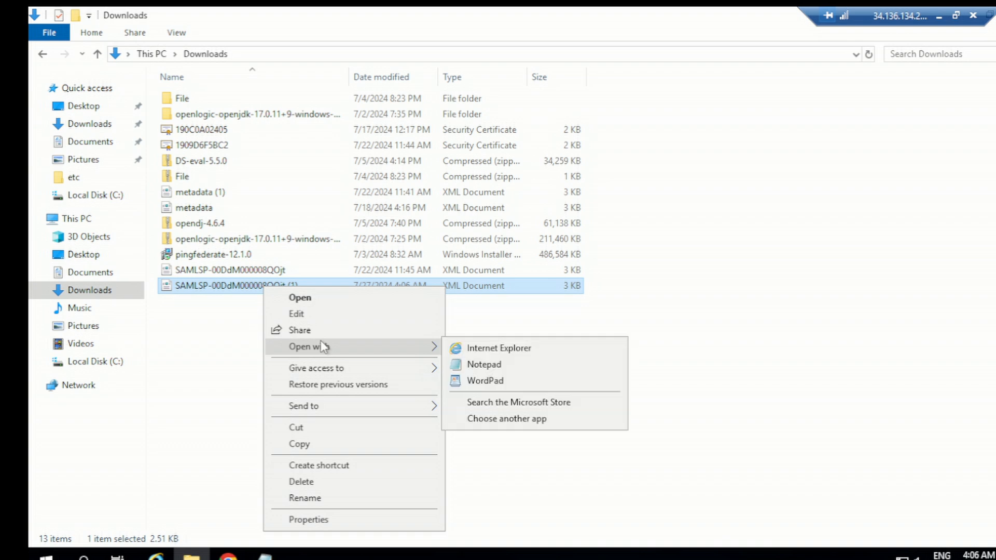
click(496, 366)
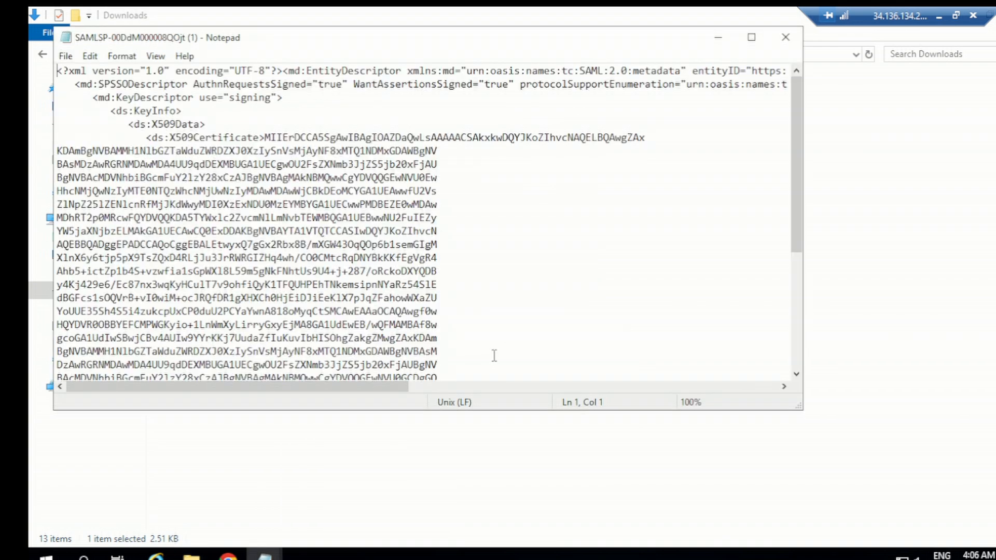
click(750, 38)
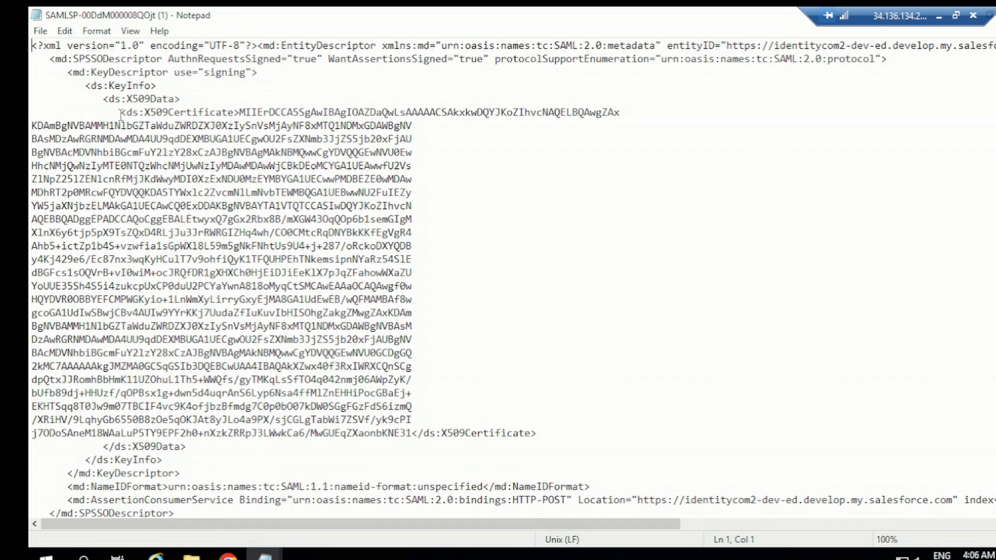
- Examine the Salesforce metadata, especially the signing X509Certificate block and the assertion consumer service entry
drag(121, 112, 410, 433)
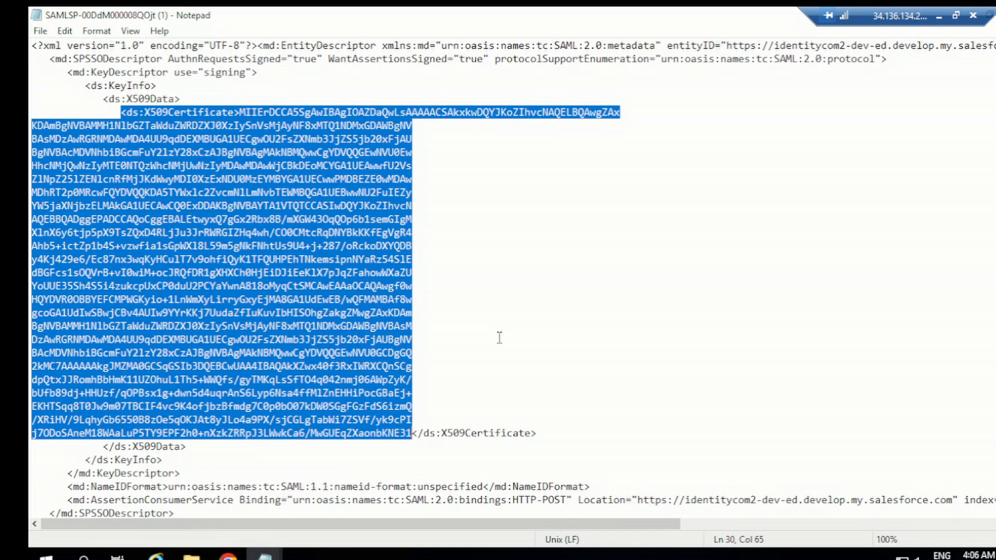
click(499, 338)
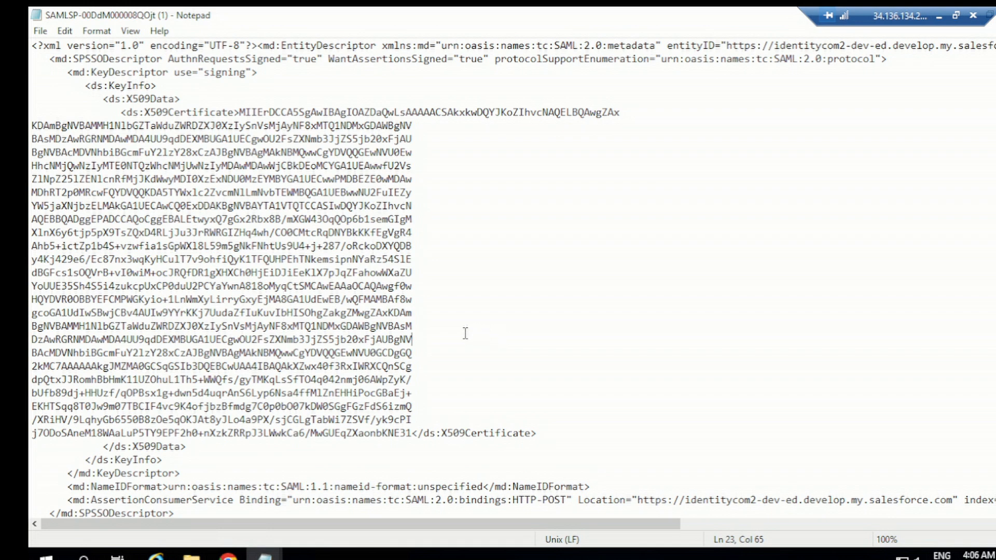
scroll(362, 331, down, 1)
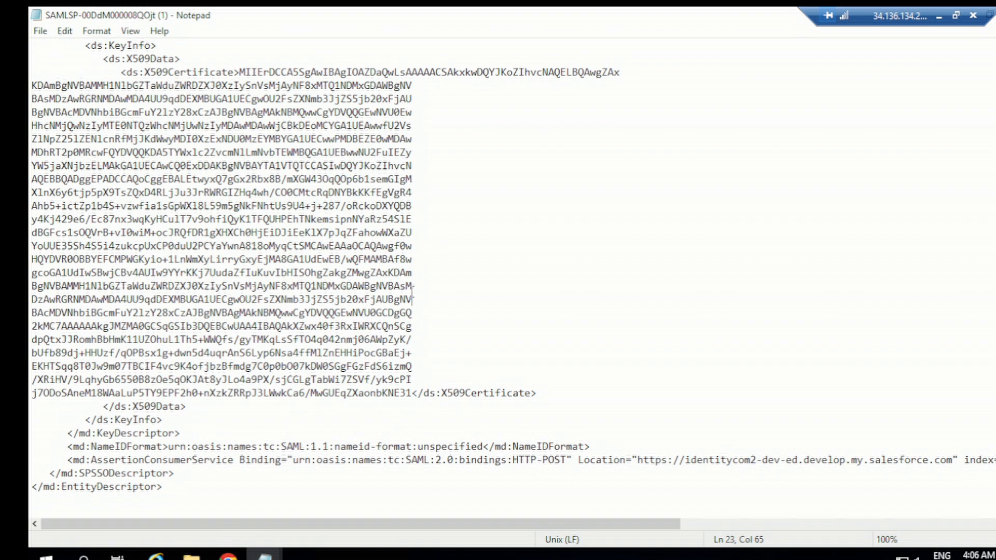
scroll(278, 216, up, 1)
scroll(328, 309, down, 1)
scroll(358, 347, up, 1)
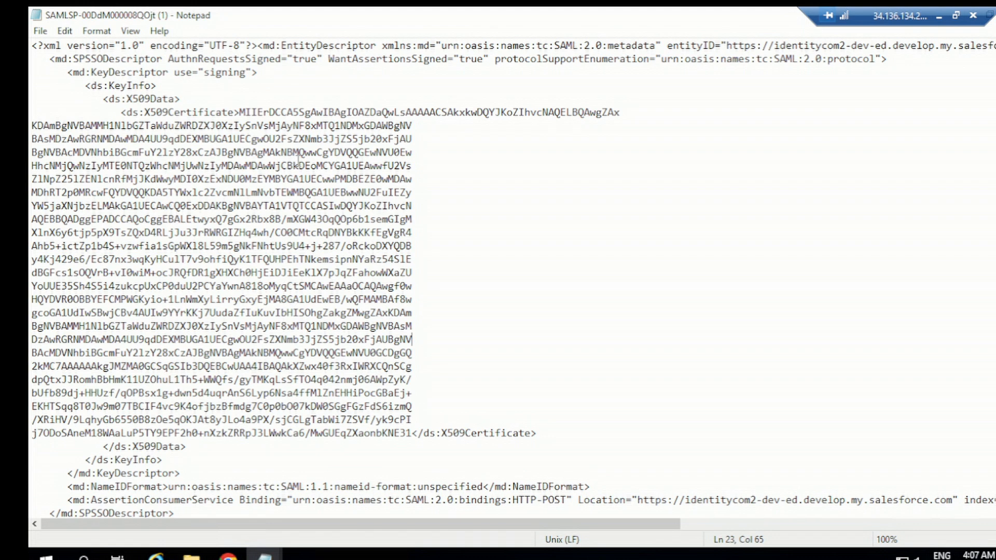
scroll(300, 166, down, 1)
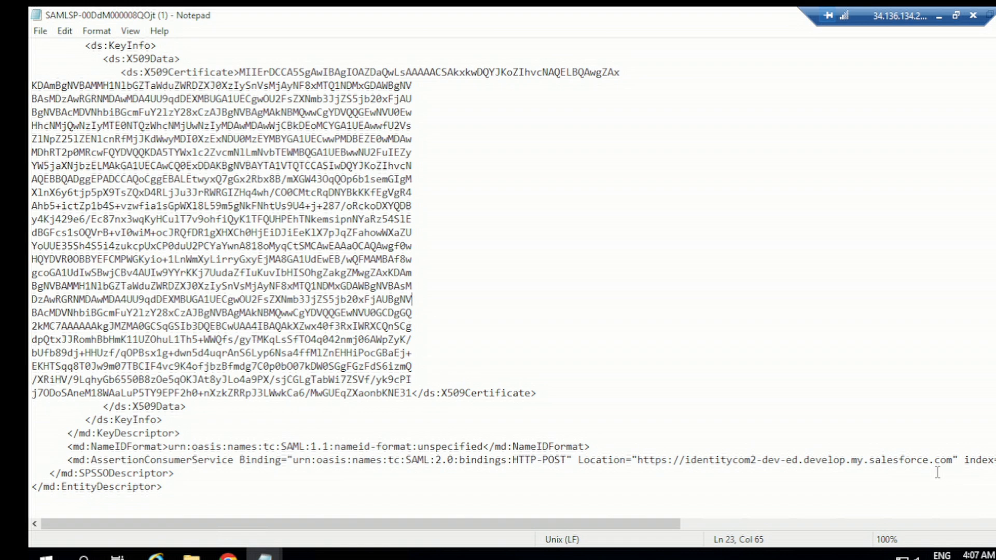
scroll(236, 212, up, 1)
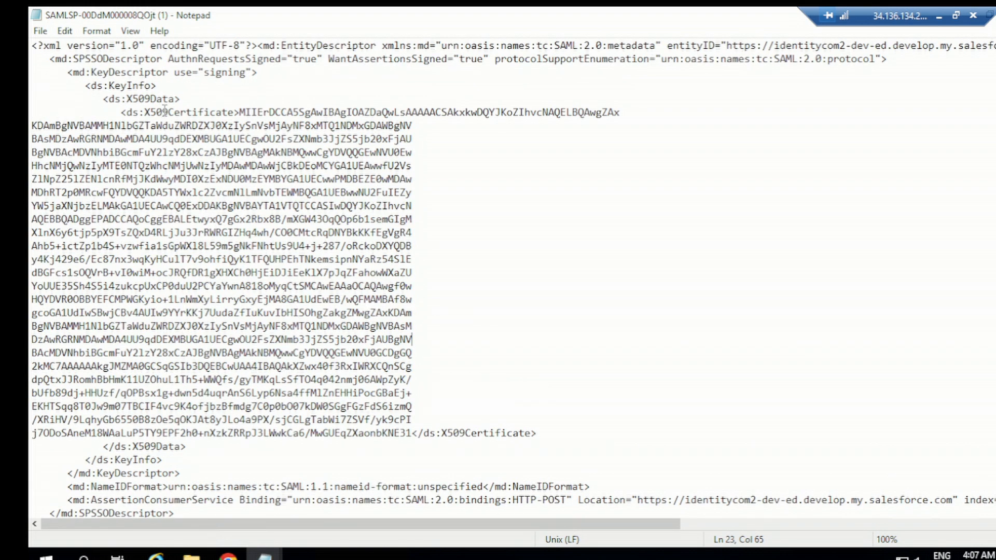
drag(239, 112, 419, 423)
click(522, 328)
- Open the 1909D6F5BC2 security certificate from Downloads in Notepad to view its layout, and minimize it
mouse_move(191, 554)
click(192, 555)
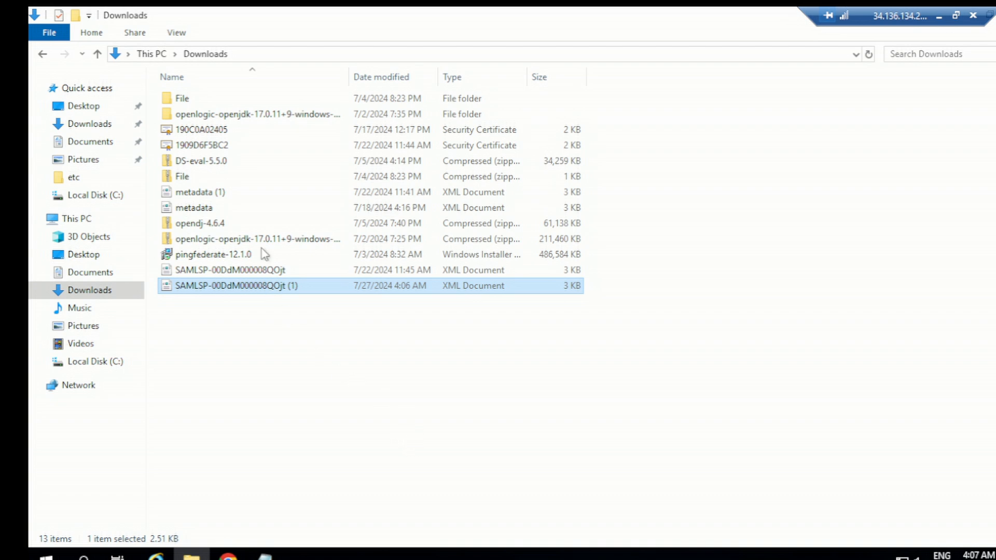
click(203, 150)
right_click(203, 149)
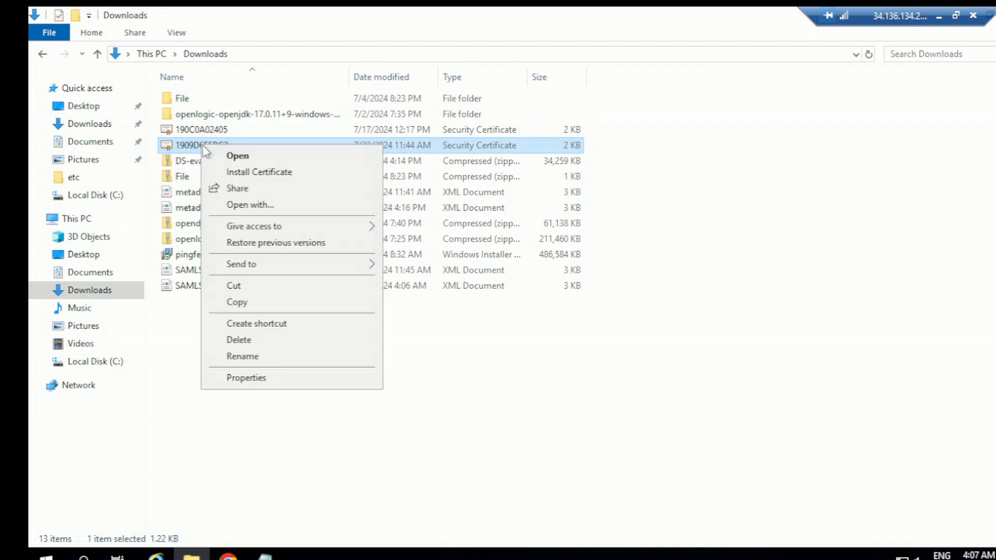
click(327, 207)
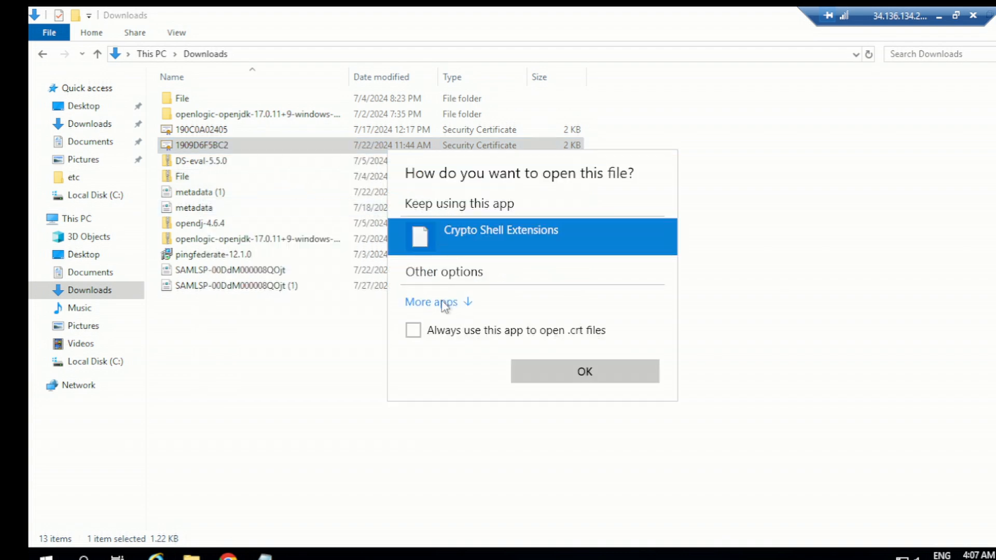
click(449, 303)
click(462, 343)
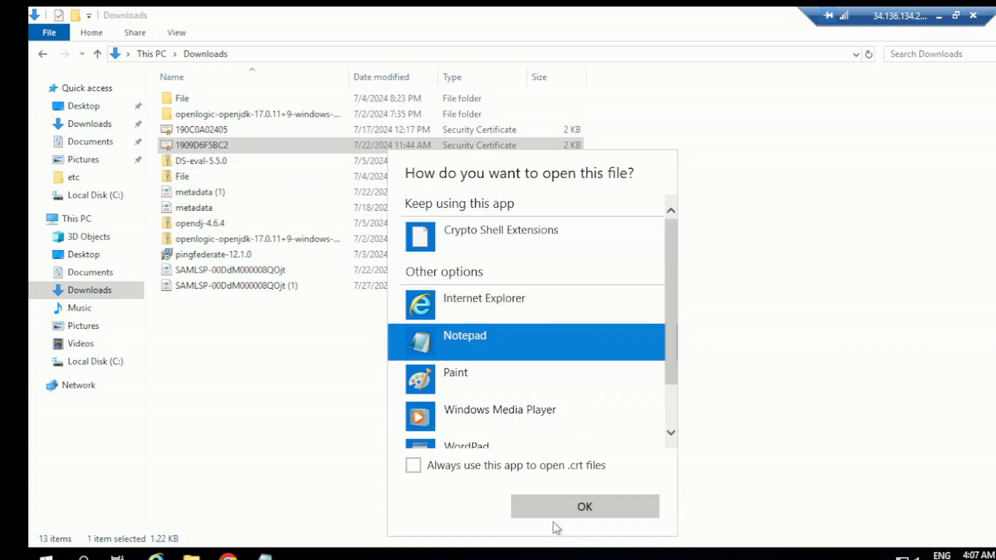
click(553, 507)
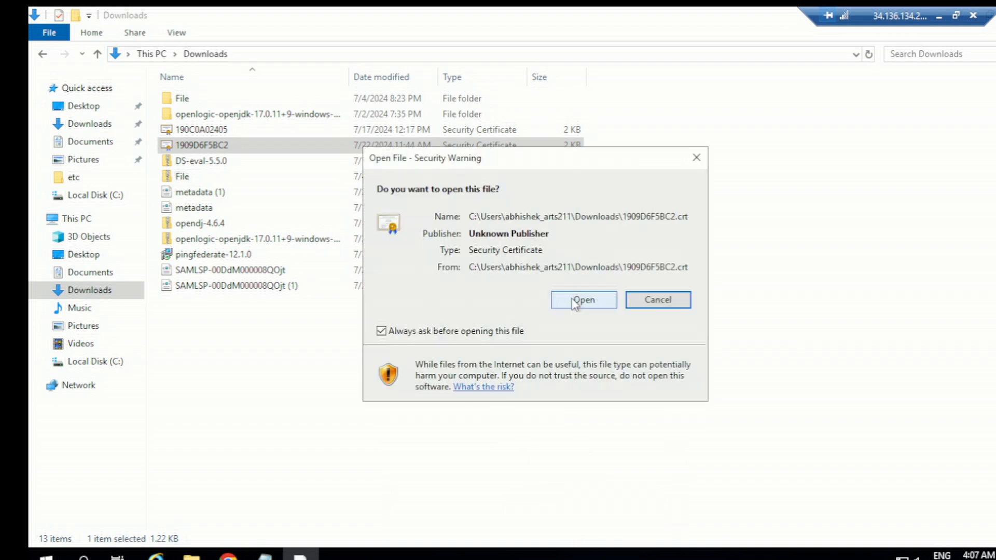
click(575, 301)
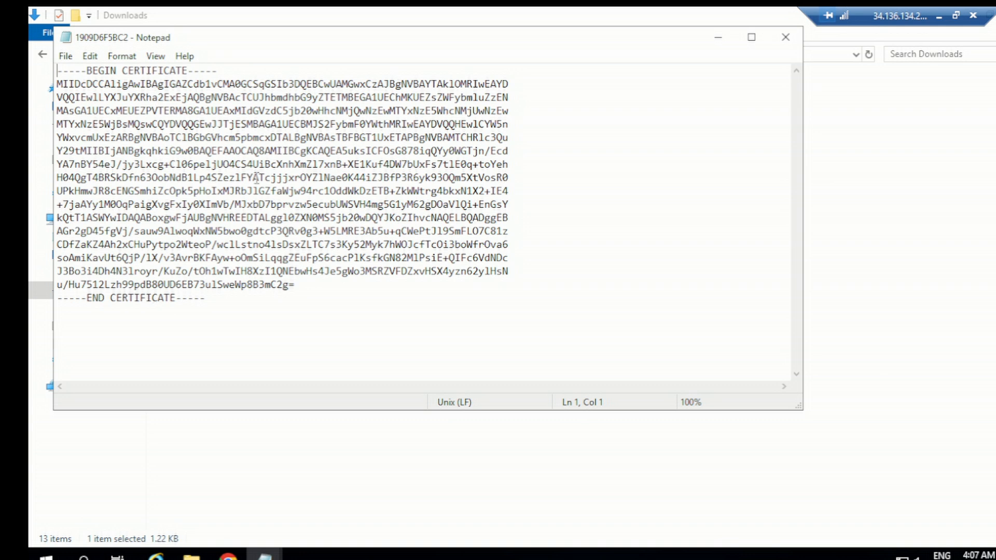
click(719, 40)
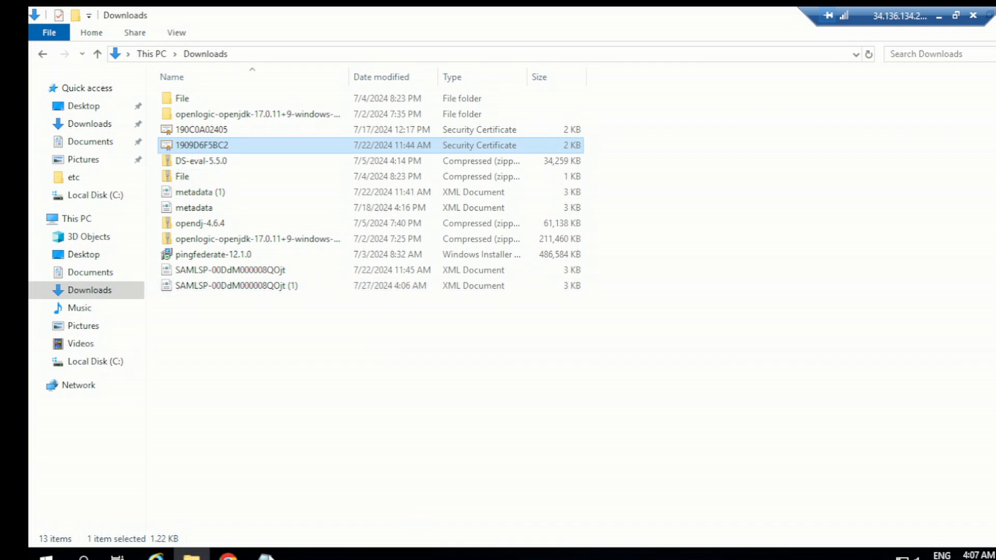
- Copy the certificate text between the X509Certificate tags in the SAMLSP-00DdM000008QOjt (1) metadata file
mouse_move(265, 553)
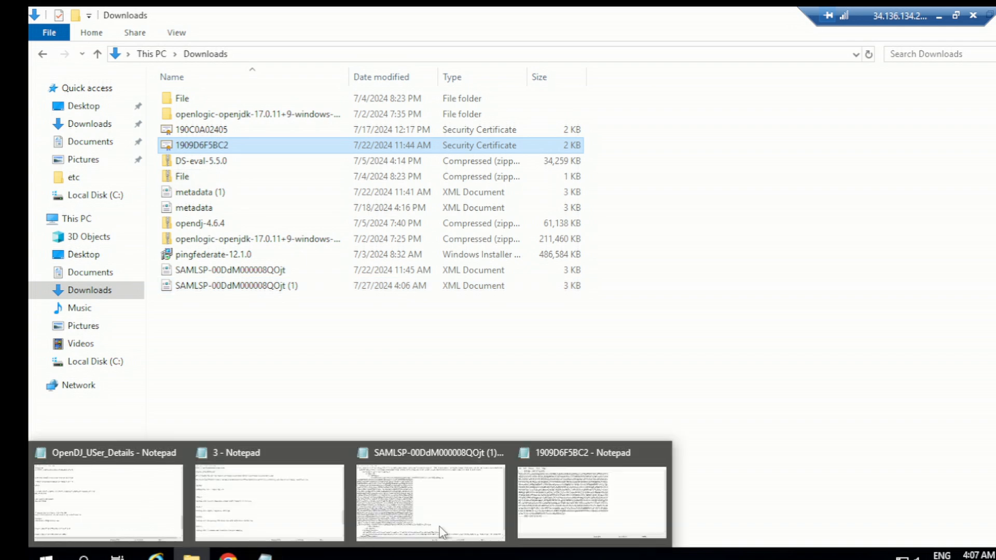
click(439, 465)
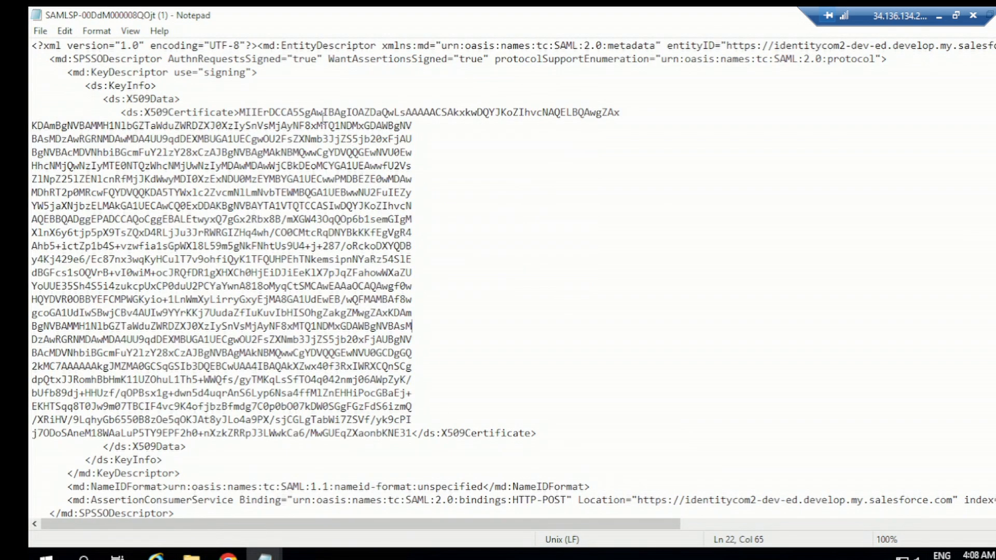
drag(239, 112, 411, 436)
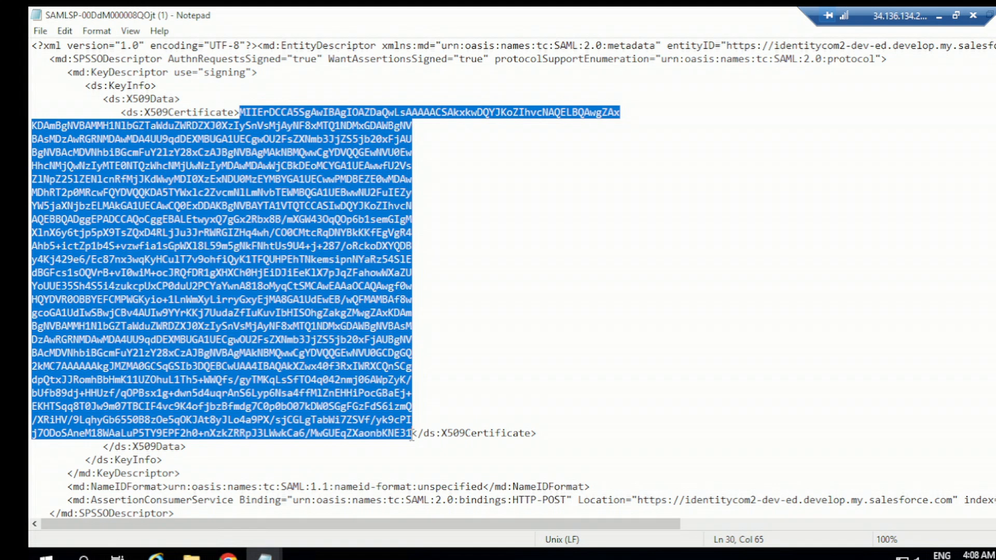
right_click(281, 342)
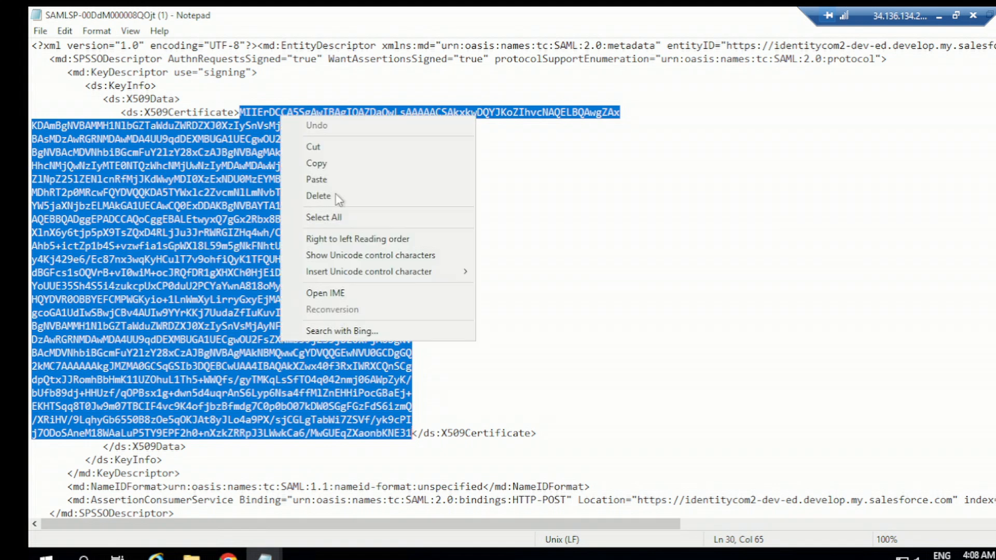
click(328, 165)
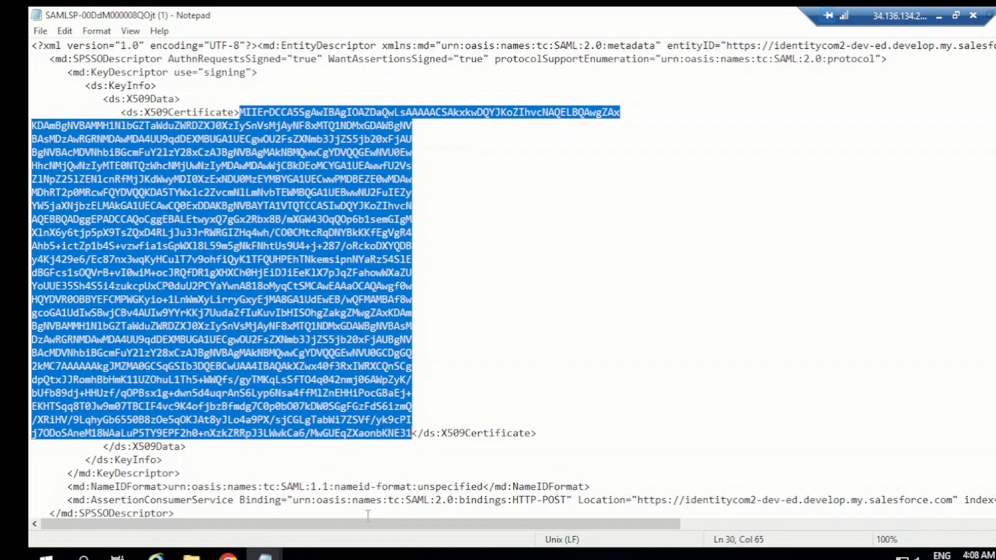
- Replace the certificate body between the BEGIN and END lines of 1909D6F5BC2 with the copied Salesforce certificate, and maximize the window
click(265, 554)
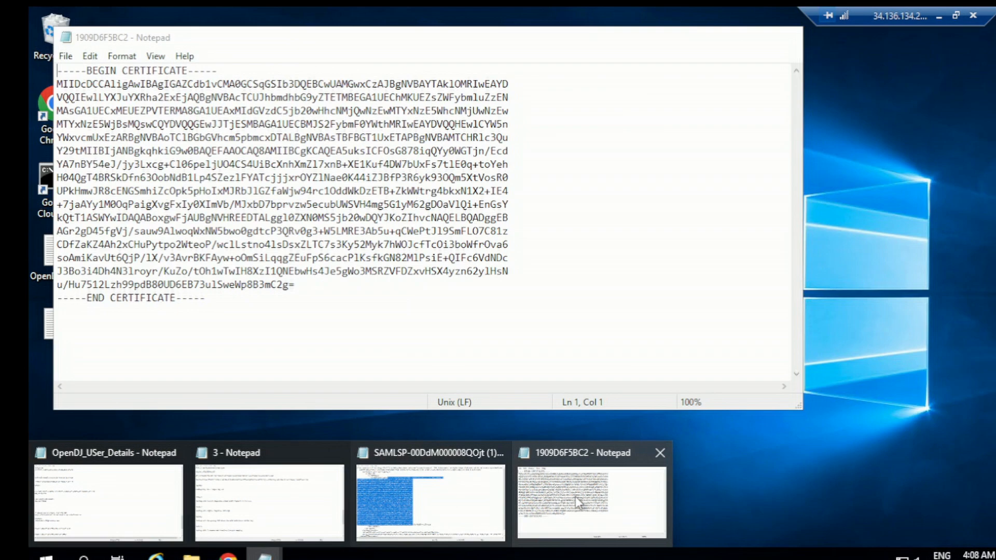
click(574, 496)
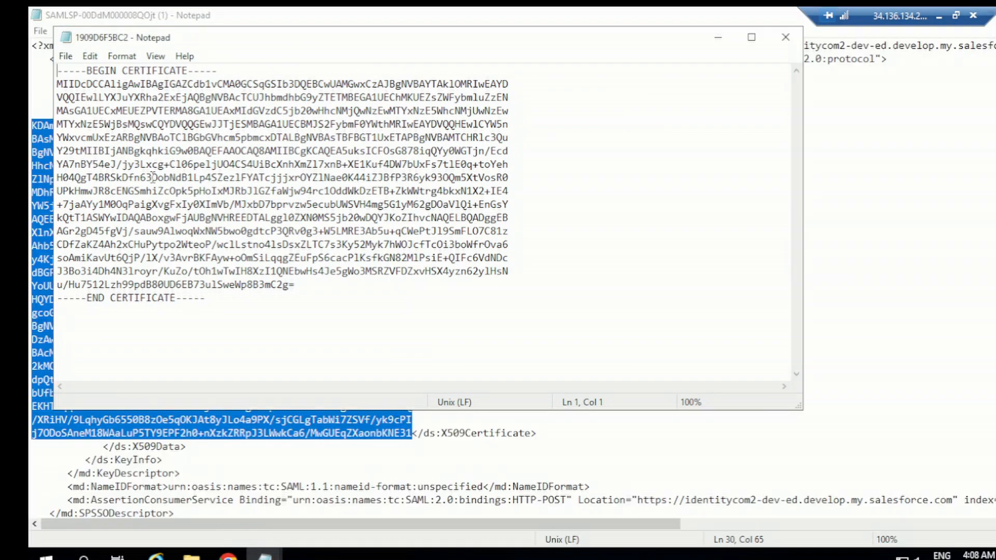
drag(294, 285, 57, 85)
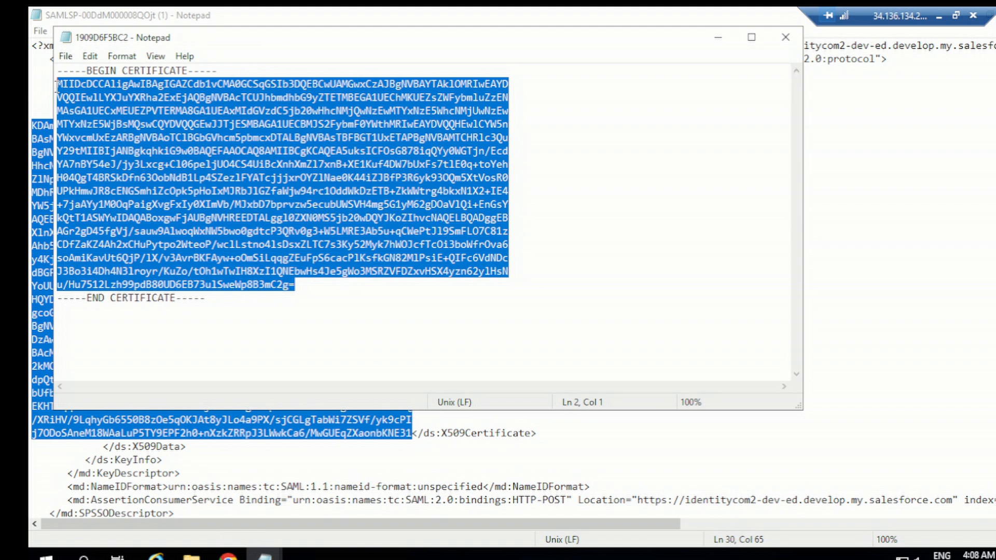
key(ctrl+v)
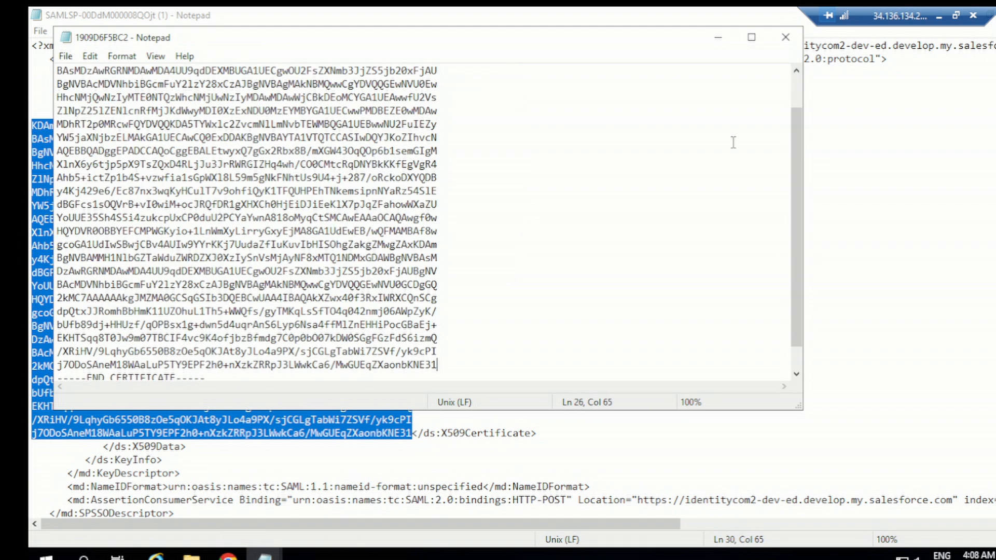
click(748, 36)
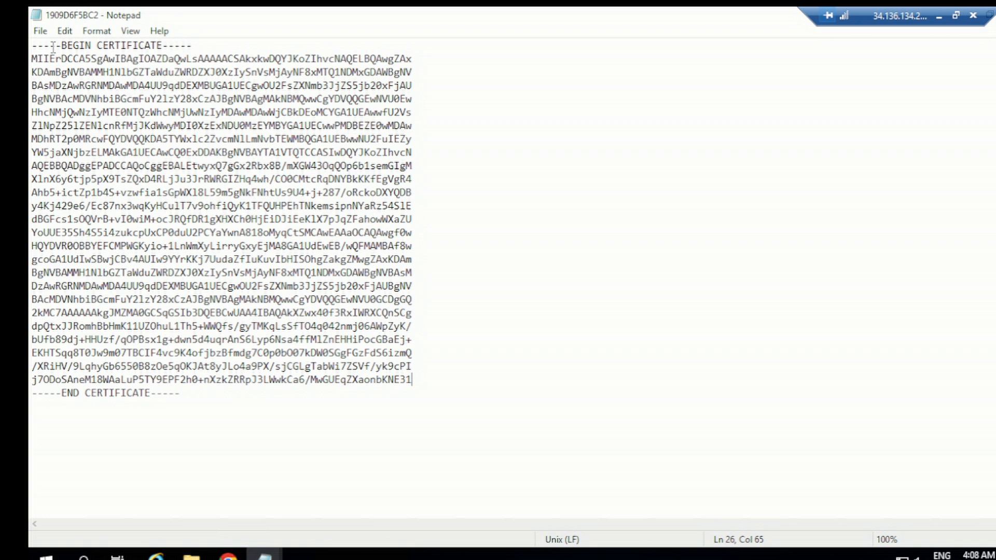
- Save the certificate text as a new file named salesforce_signing-Certificate.cer in Downloads, with All Files as the file type
click(42, 31)
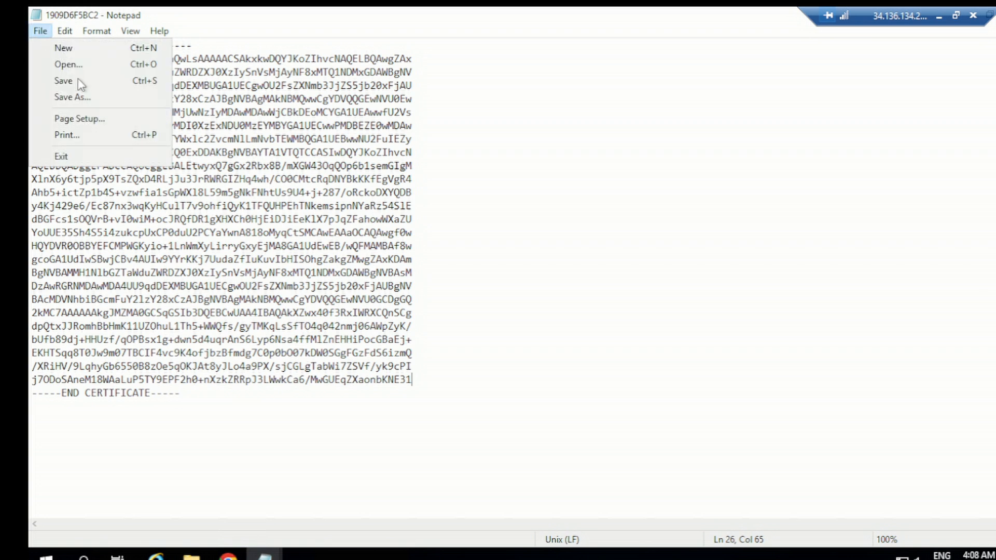
click(76, 98)
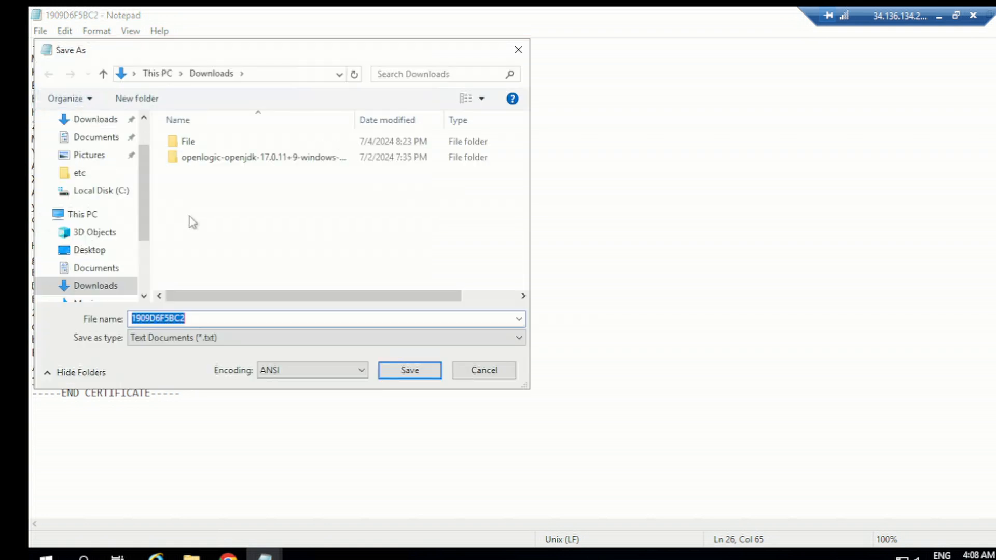
click(264, 342)
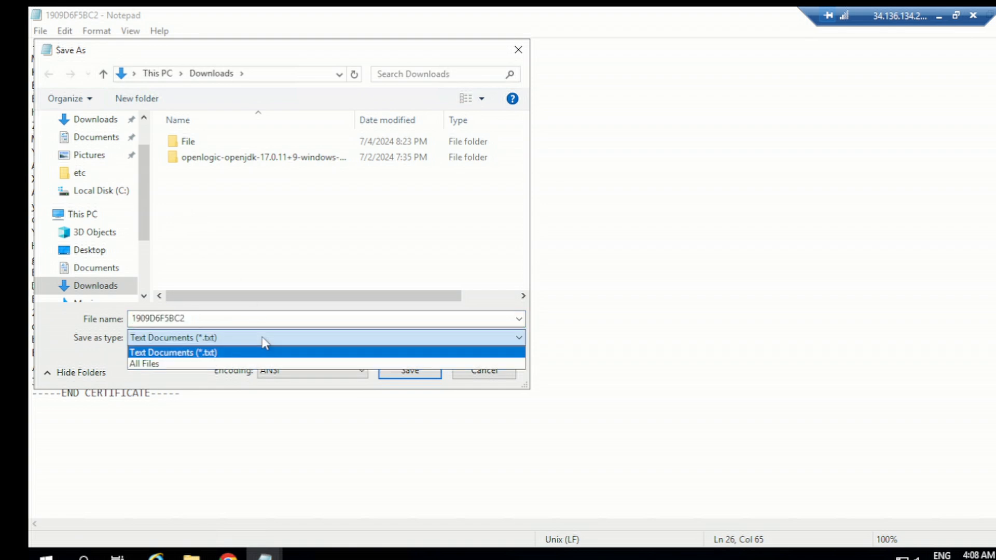
click(185, 365)
double_click(194, 319)
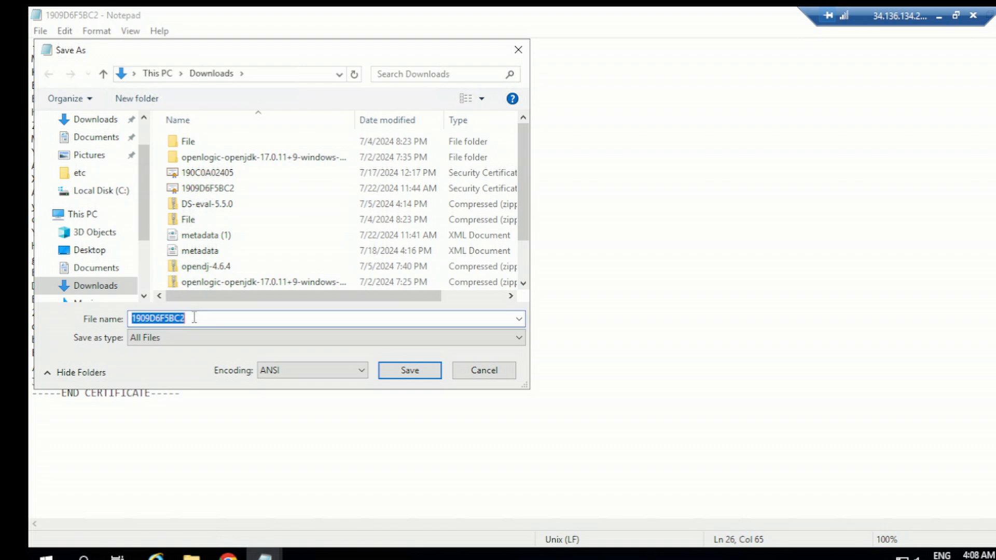
key(BackSpace)
text(s)
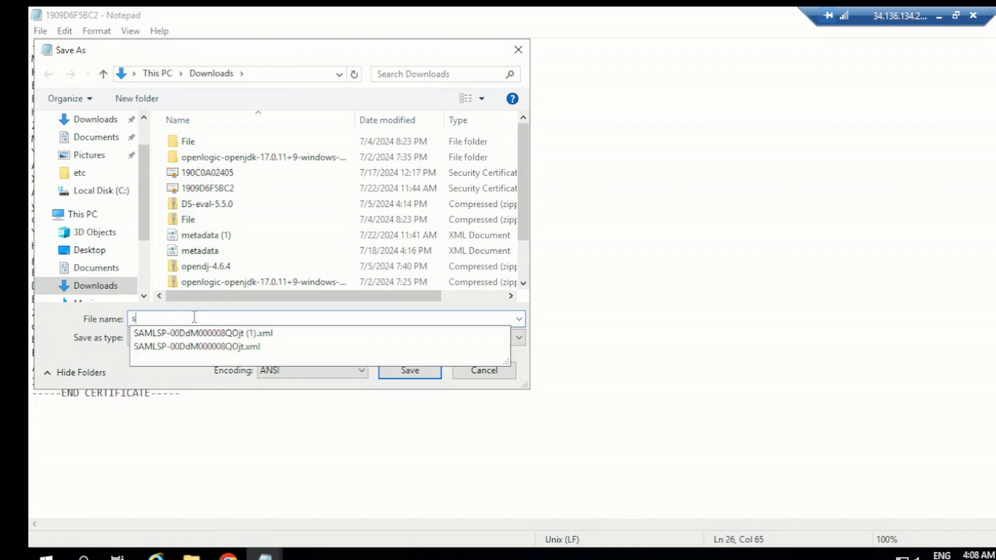
text(alesforce)
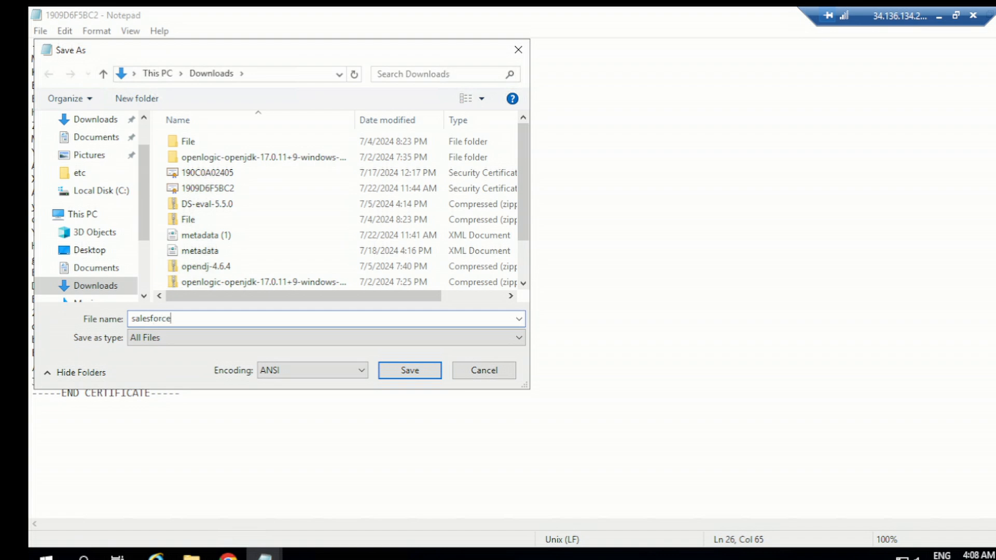
text(_signing-Certificate)
text(.cer)
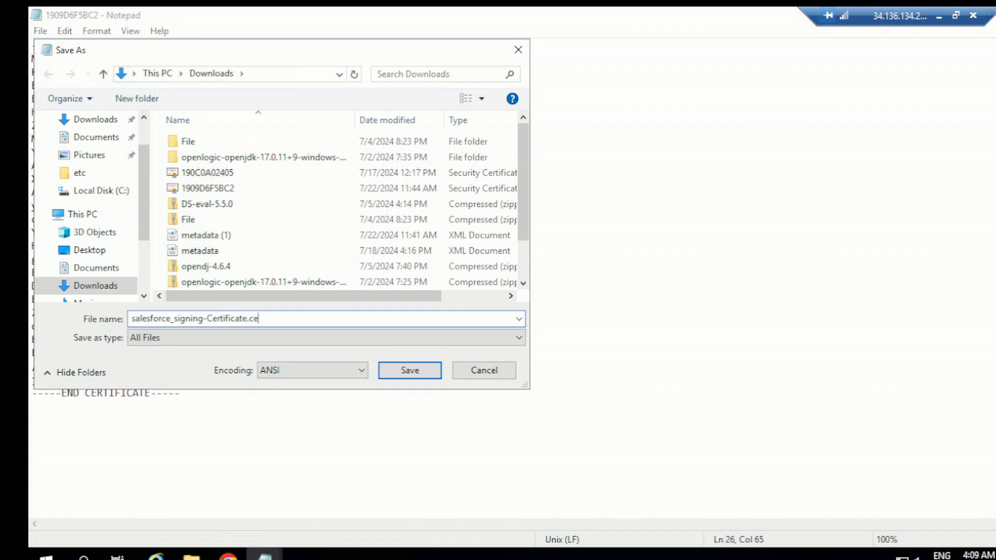
click(409, 370)
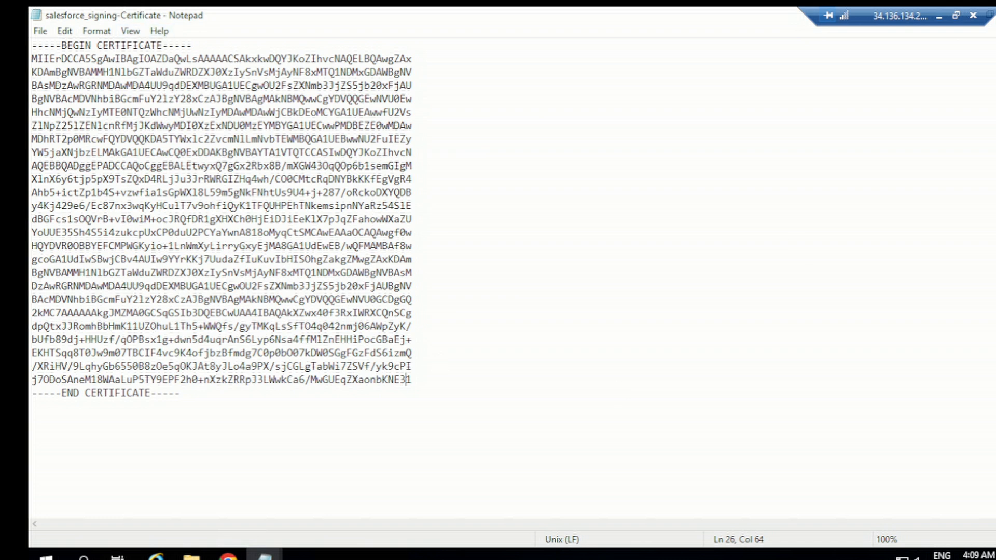
- Open the salesforce_signing-Certificate file from Downloads and examine its serial number, signature algorithms, issuer, validity dates and subject
click(192, 554)
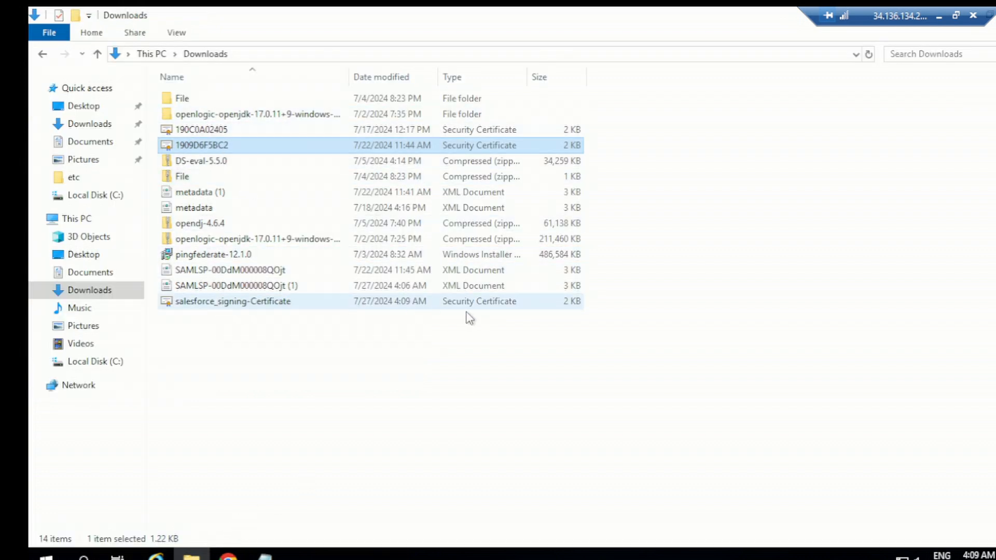
double_click(241, 304)
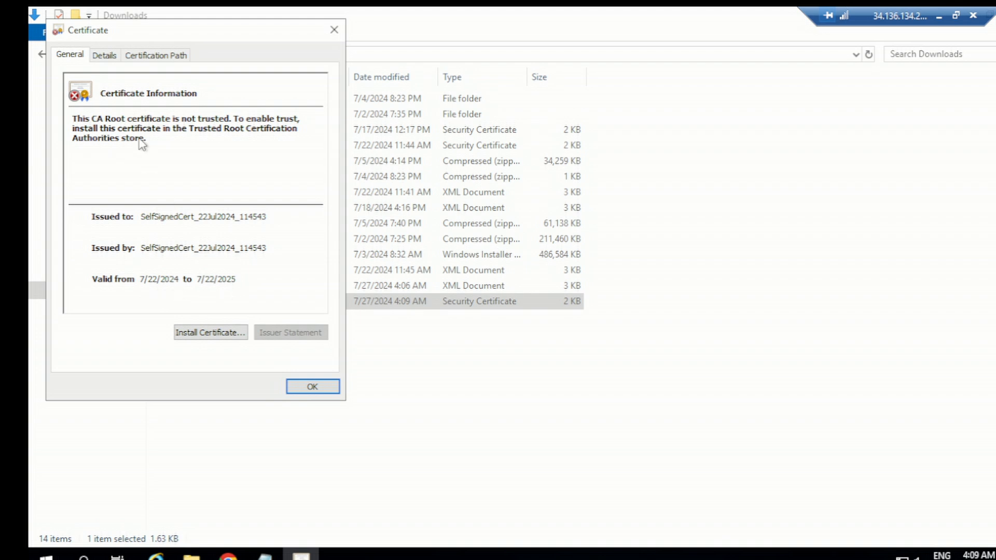
click(104, 55)
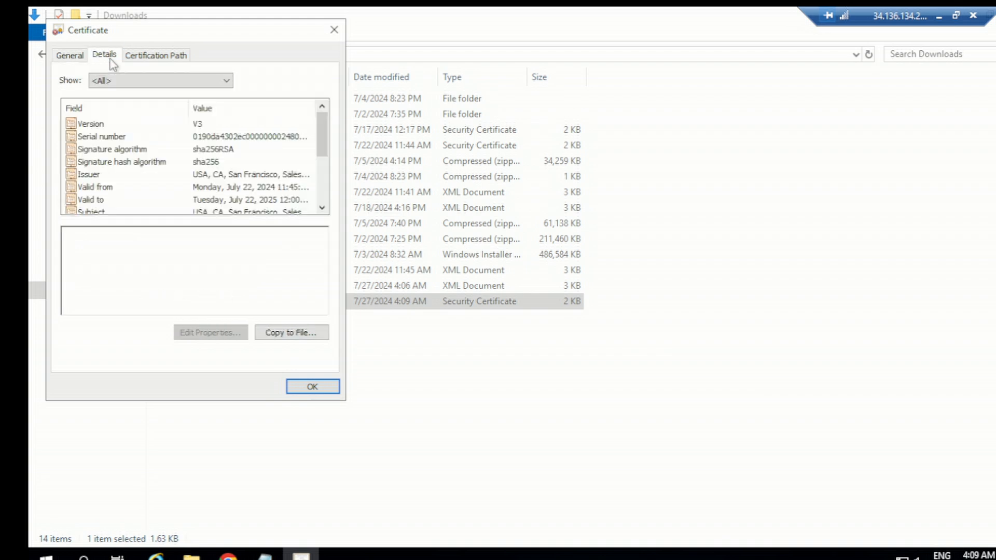
click(106, 137)
click(109, 150)
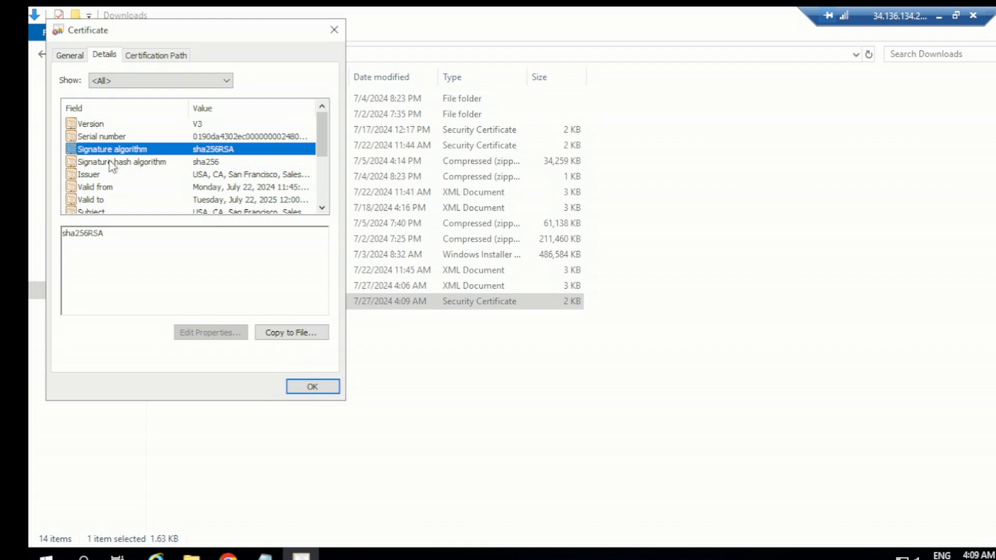
click(110, 162)
click(106, 174)
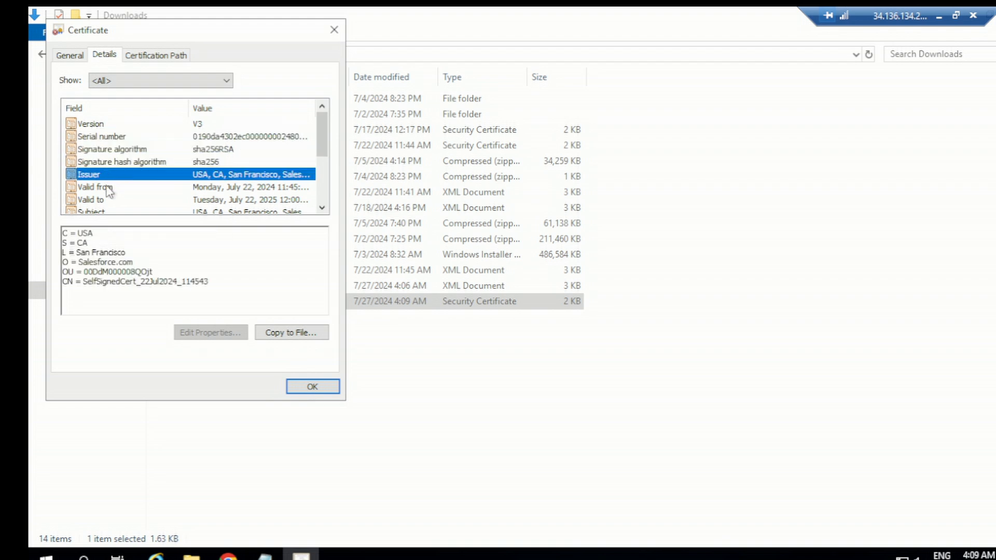
click(104, 188)
click(105, 201)
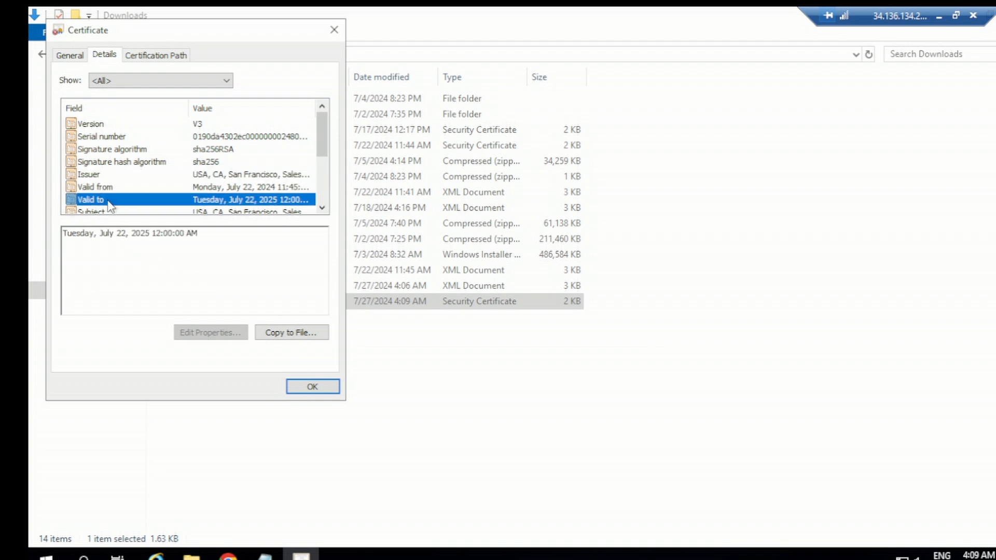
scroll(103, 187, down, 1)
click(102, 178)
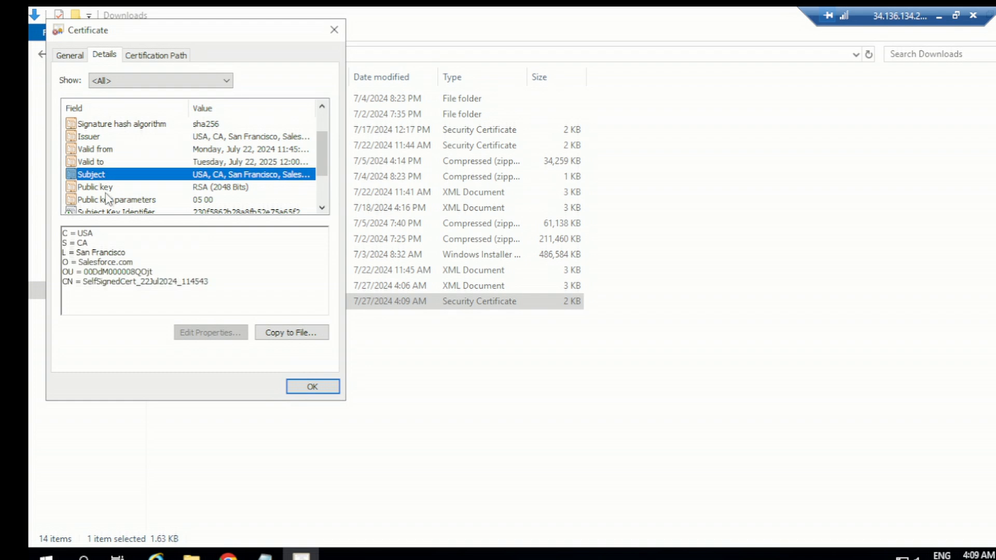
- Examine the certificate's key identifiers, thumbprint, public key and certification path, and close the certificate
scroll(104, 181, down, 1)
click(113, 176)
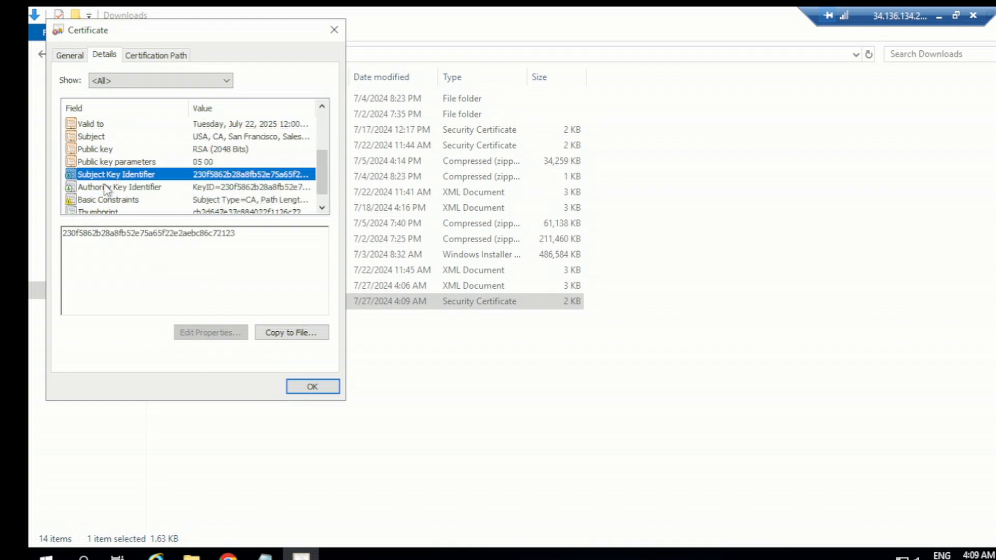
scroll(114, 181, down, 1)
click(106, 188)
click(109, 199)
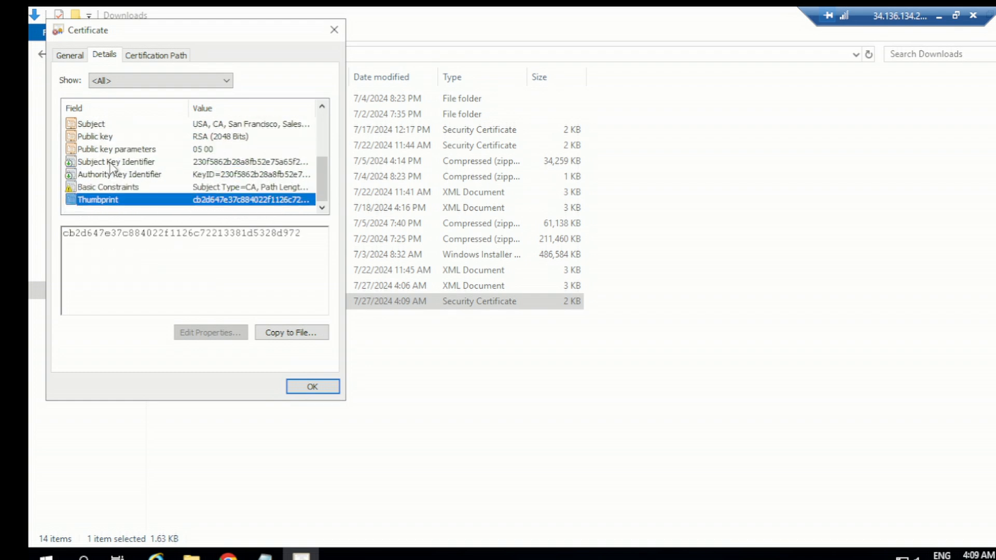
scroll(117, 184, up, 2)
scroll(117, 185, down, 1)
scroll(115, 182, down, 1)
click(105, 137)
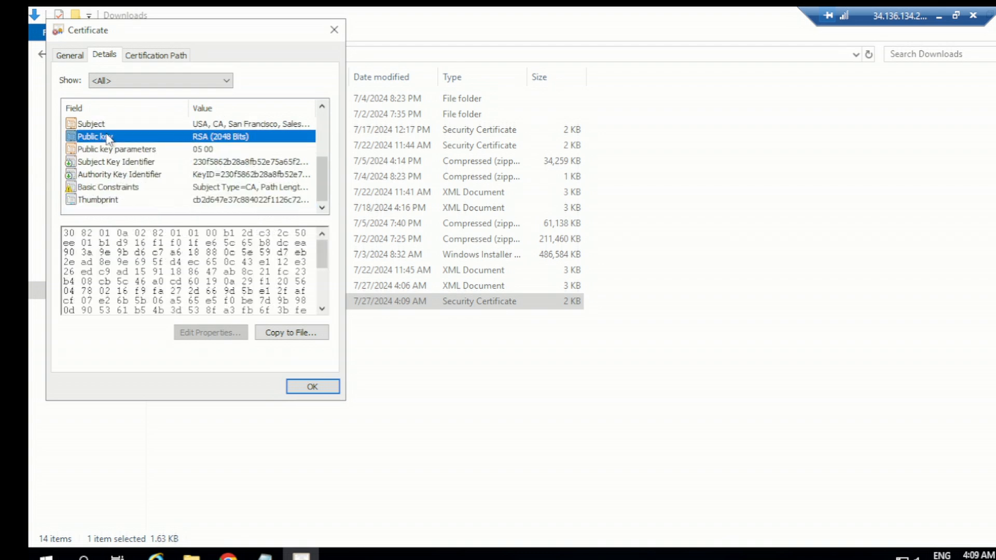
click(161, 55)
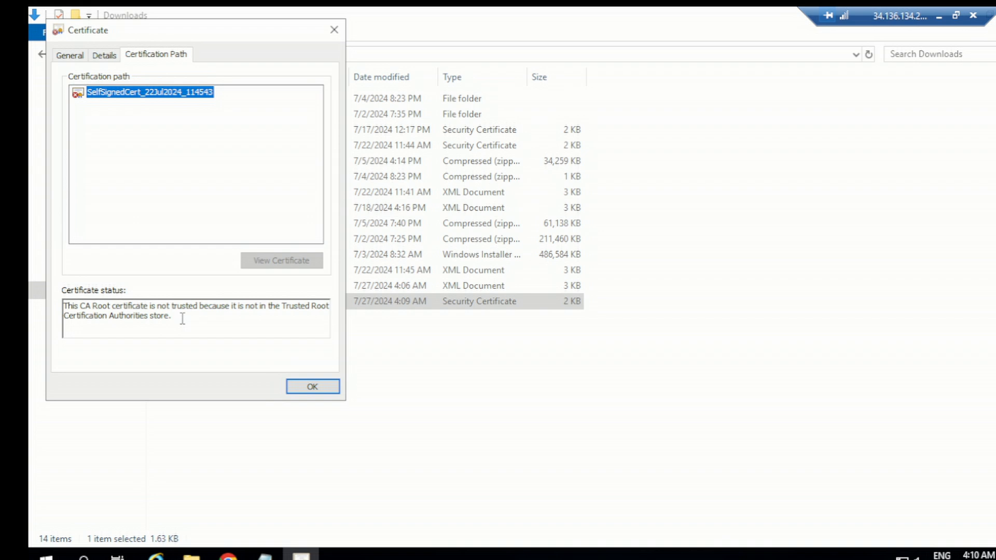
click(312, 387)
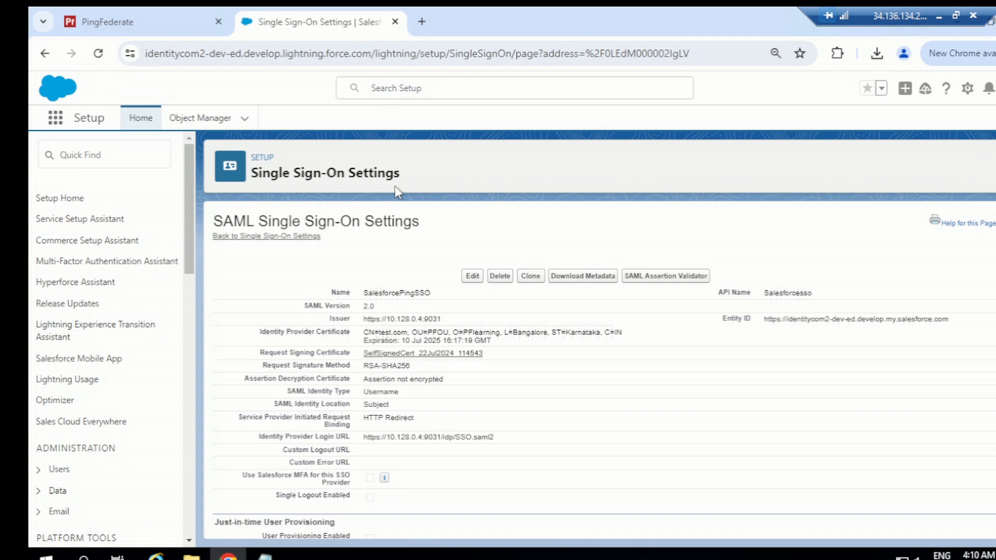
- Copy the Logout URL from the endpoints of the SalesforcePingSSO single sign-on settings in Chrome
scroll(427, 227, down, 2)
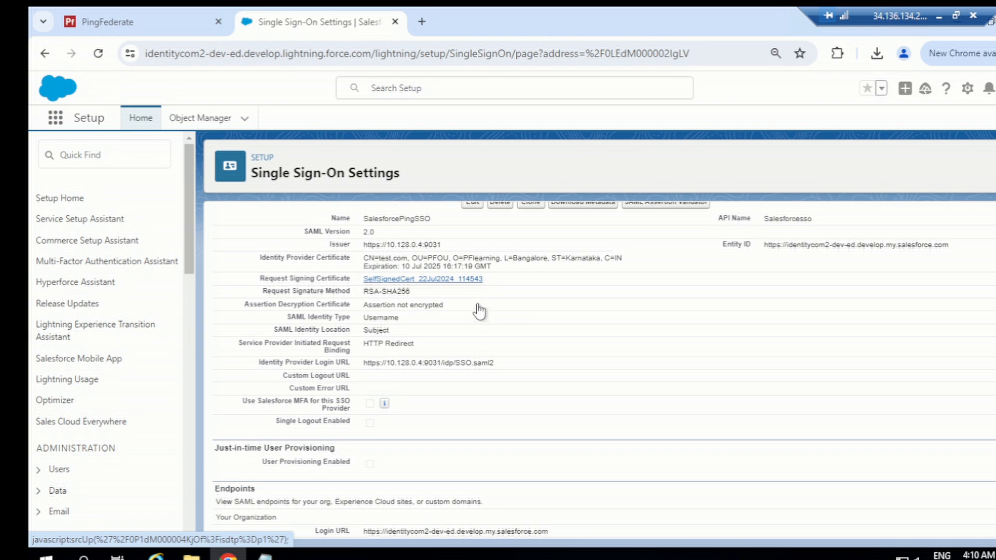
scroll(490, 332, down, 2)
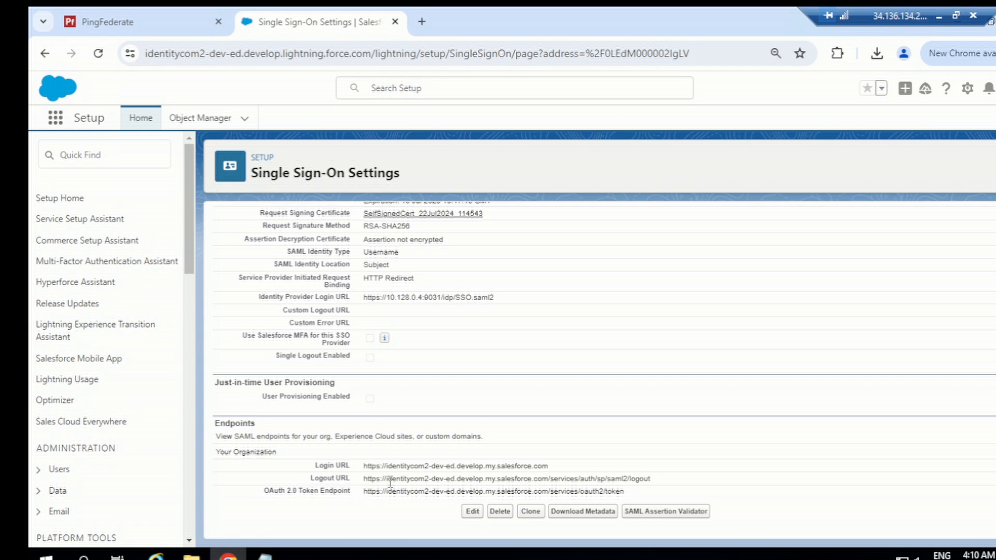
drag(651, 480, 364, 479)
key(ctrl+c)
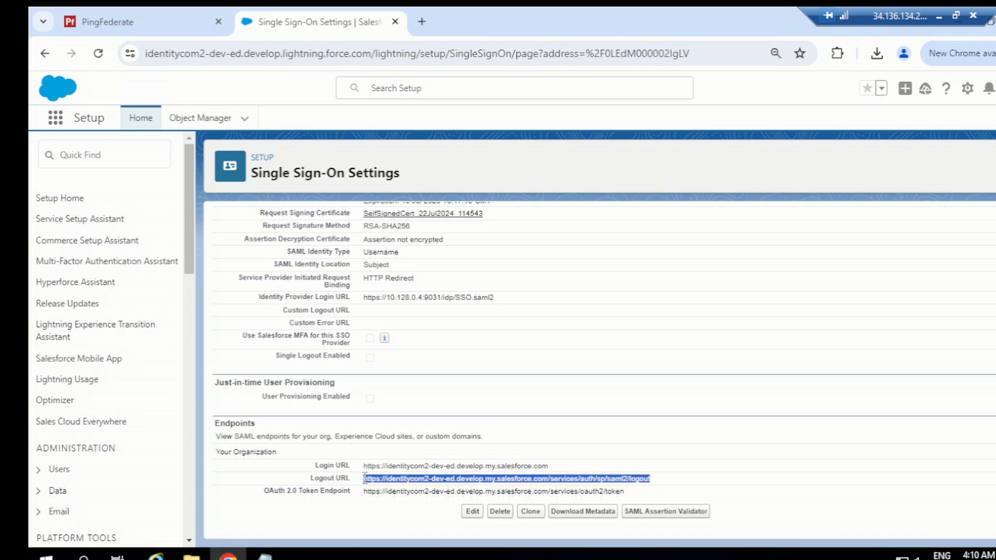
- Paste the logout URL under Test10's single logout line in Notepad file 3 and label it "SLO endpoint Salesforce:"
click(265, 556)
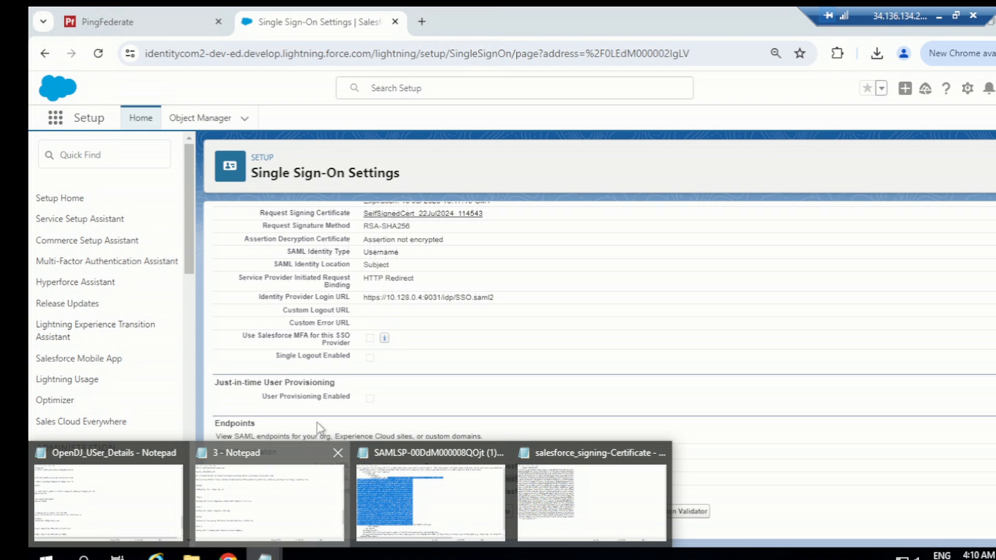
click(317, 457)
click(240, 207)
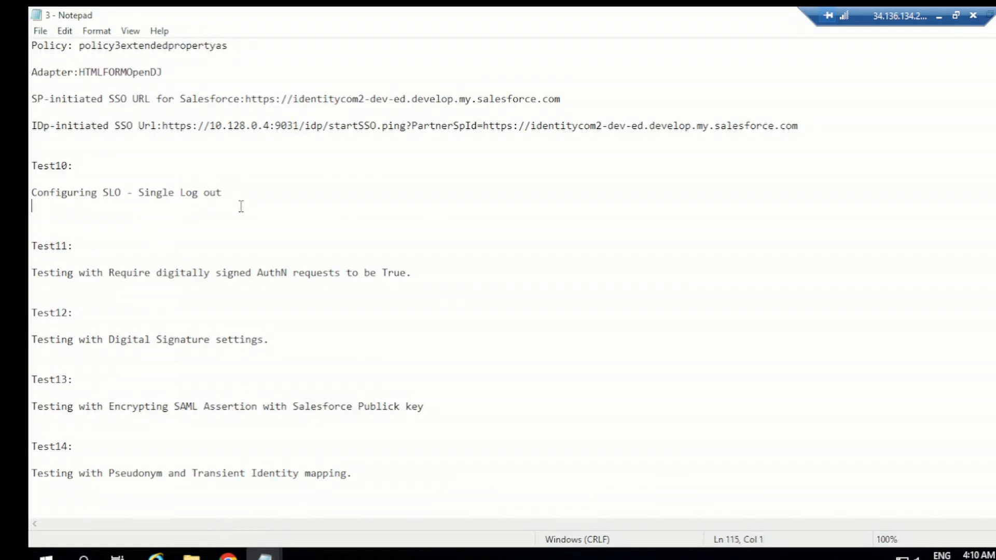
key(Return)
key(ctrl+v)
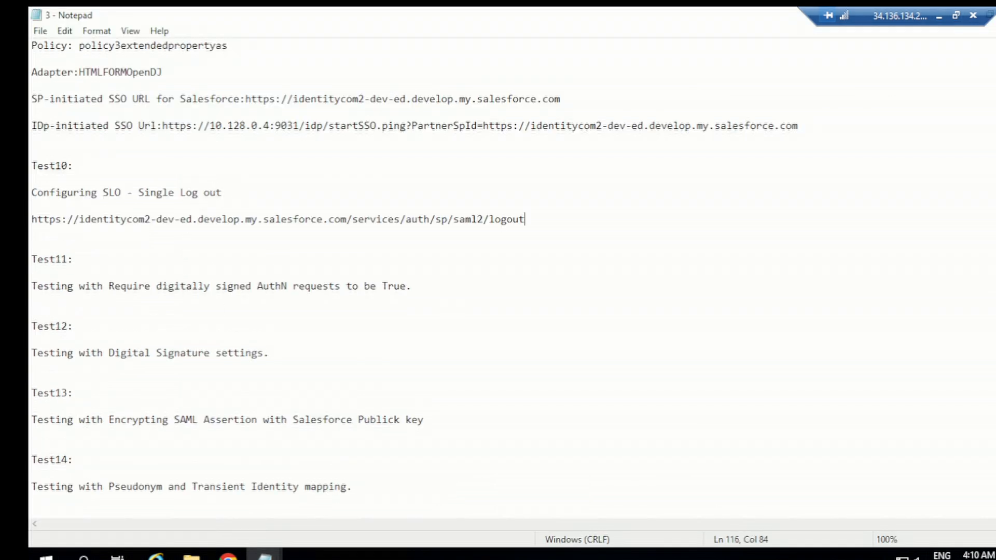
key(Home)
text(SLO endpoint)
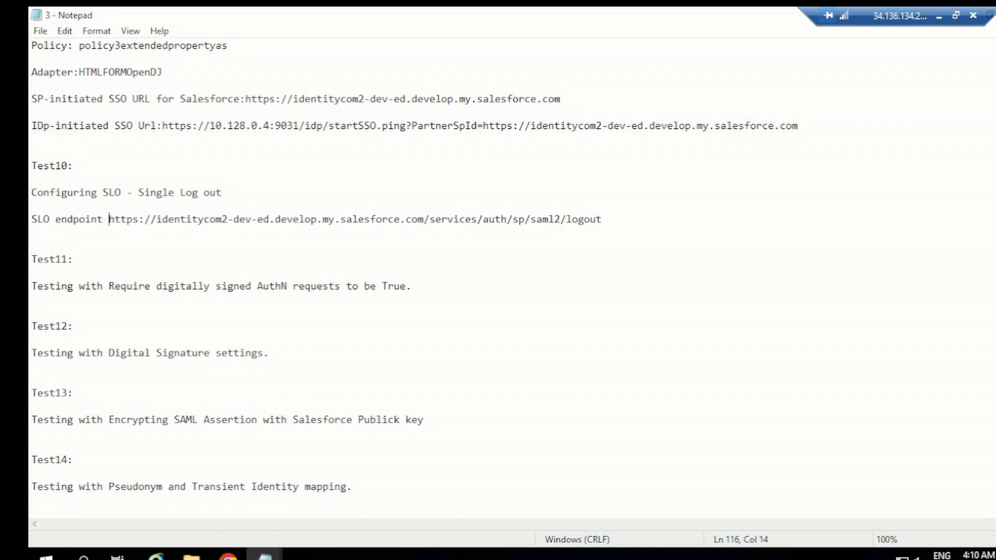
text( Salesforc)
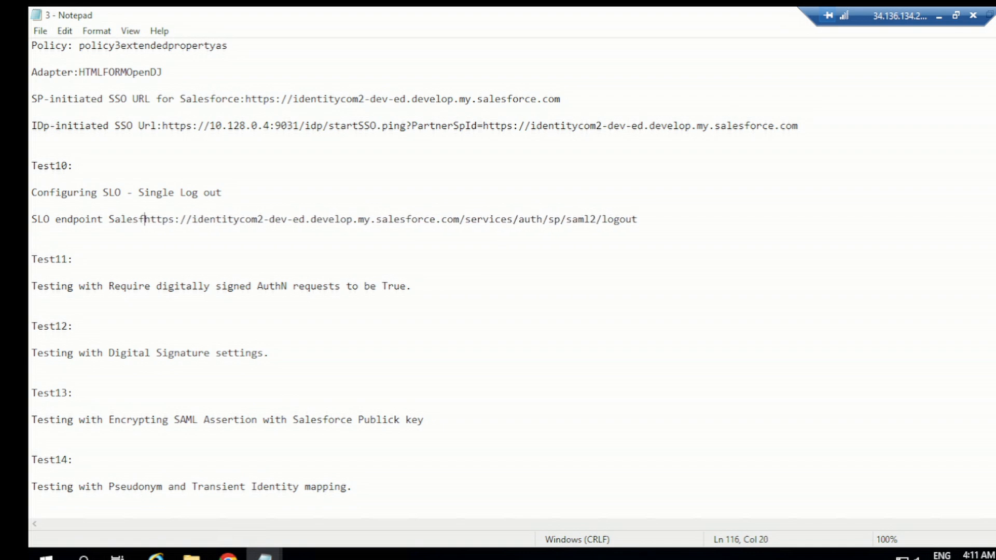
text(e:)
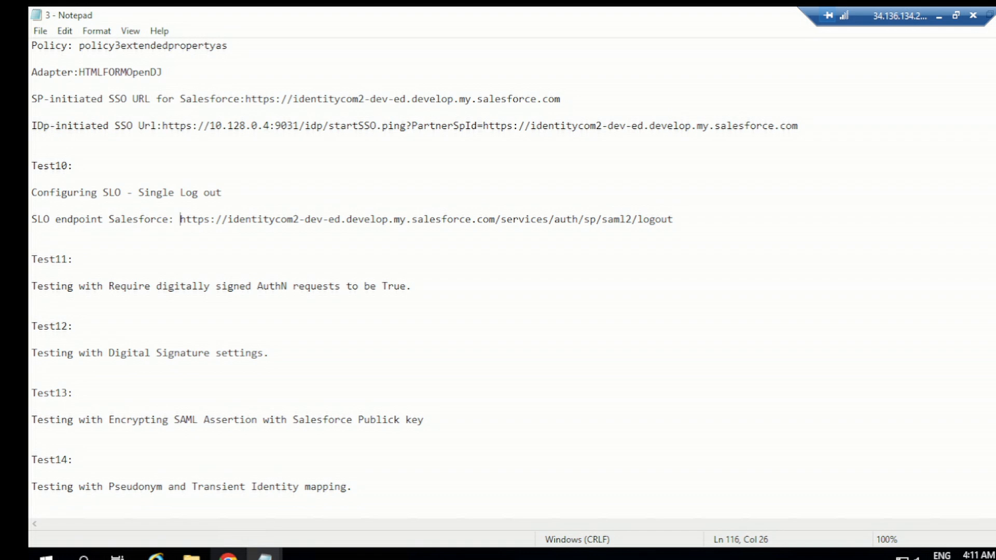
- Switch to PingFederate in Chrome and copy the Base URL from the server's protocol settings
click(243, 554)
click(518, 338)
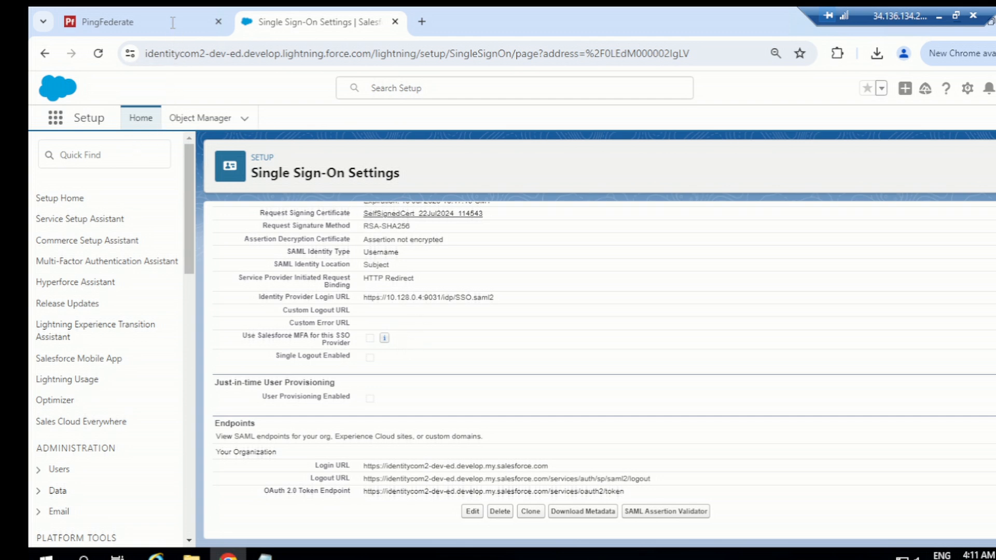
click(146, 22)
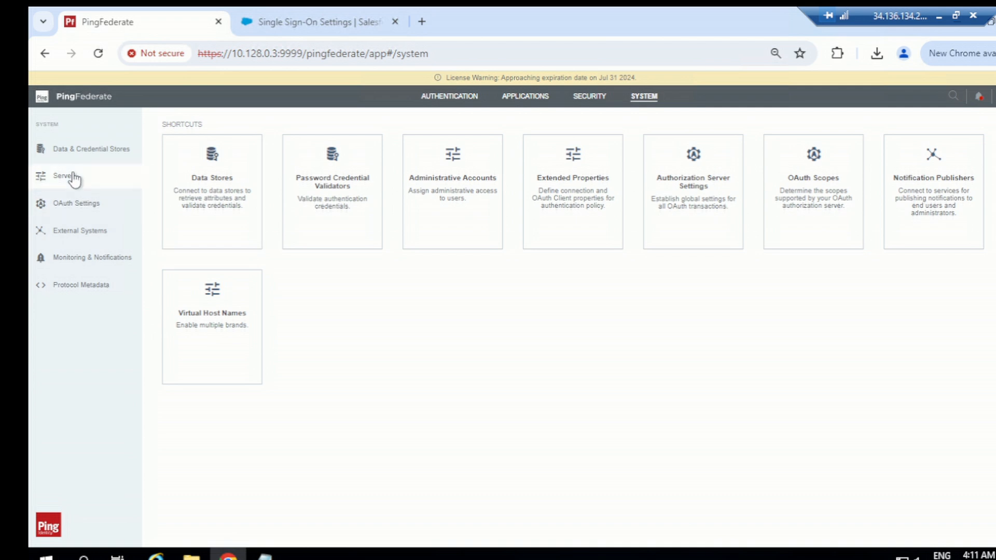
click(75, 179)
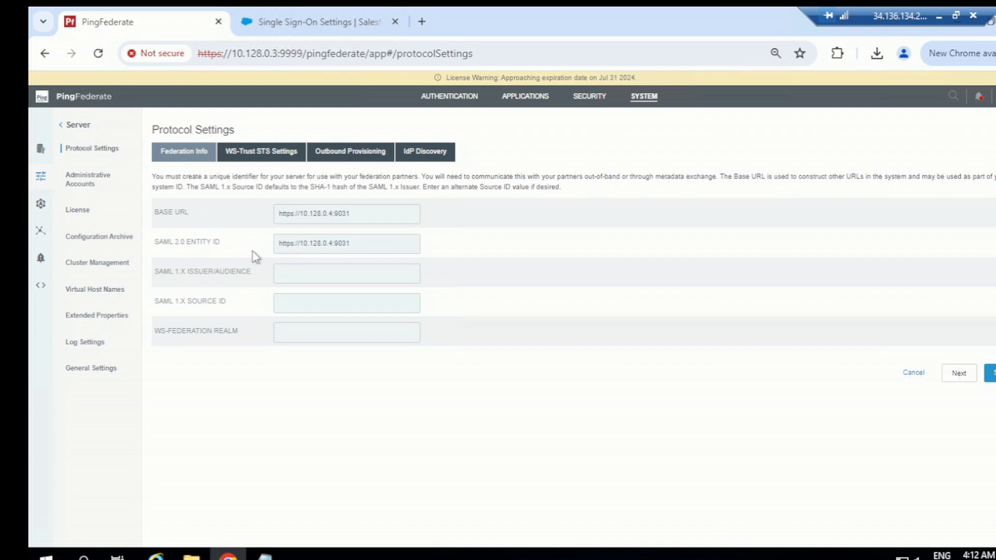
drag(351, 213, 277, 214)
key(ctrl+c)
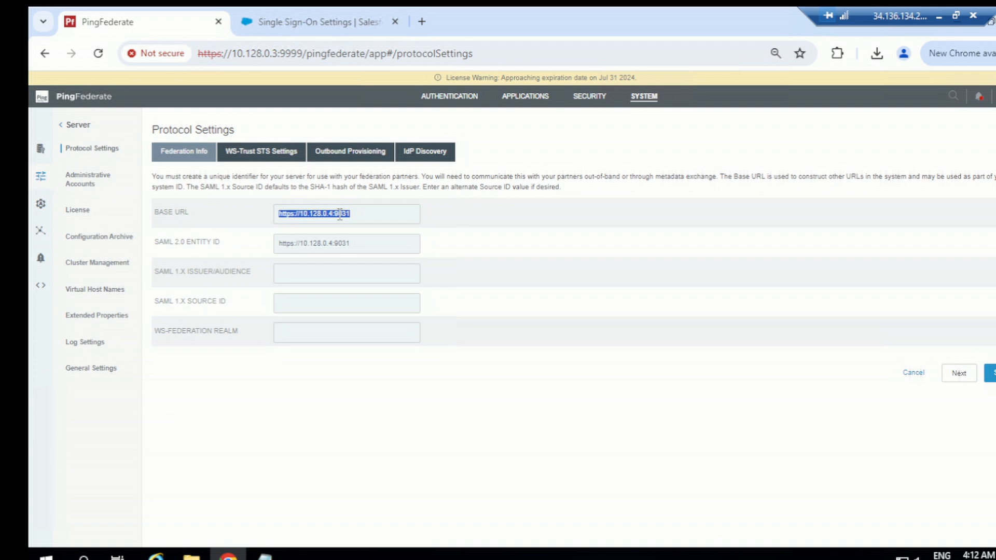
- Add a line labelled "SLO pF:" below the Salesforce SLO endpoint in Notepad file 3 and paste the copied base URL after it
click(267, 554)
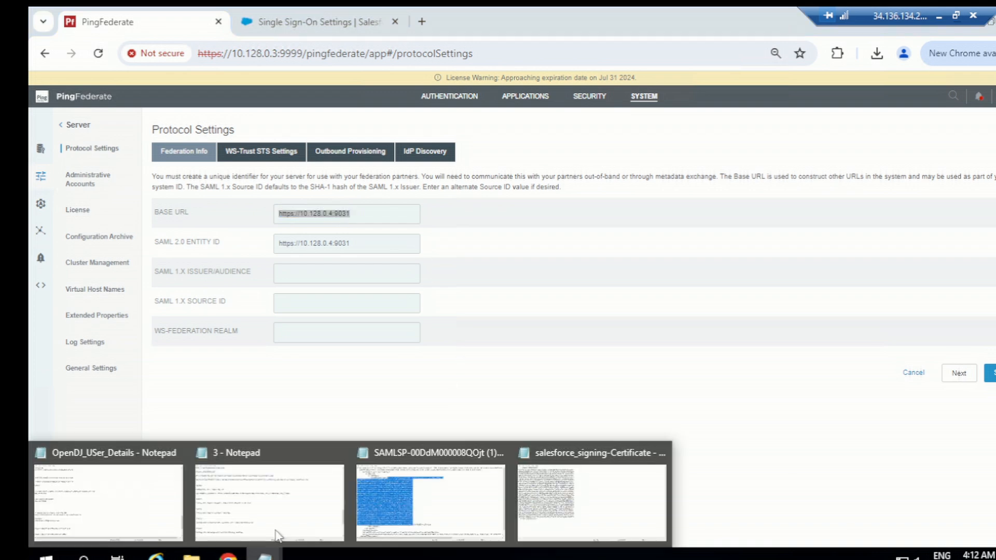
click(262, 515)
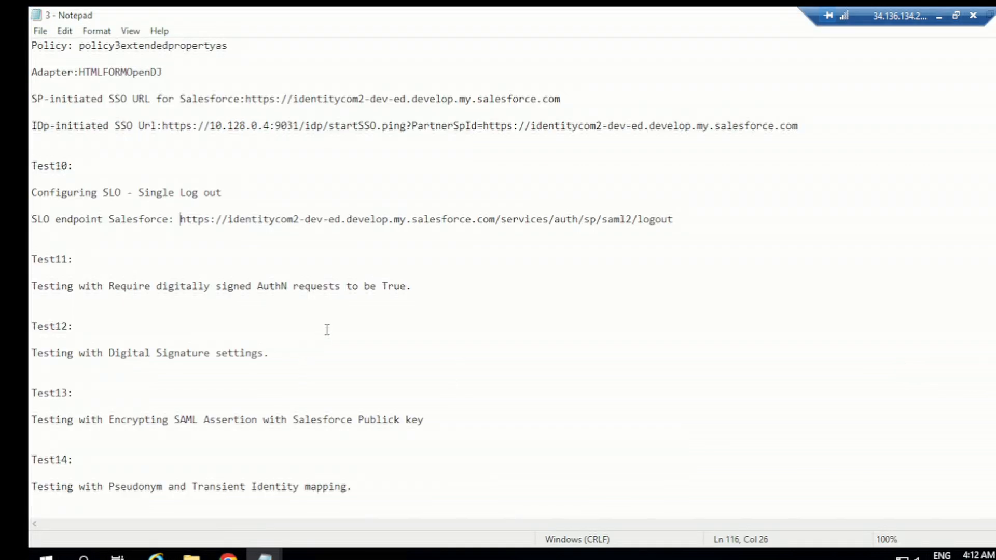
click(716, 219)
key(Return)
key(Return)
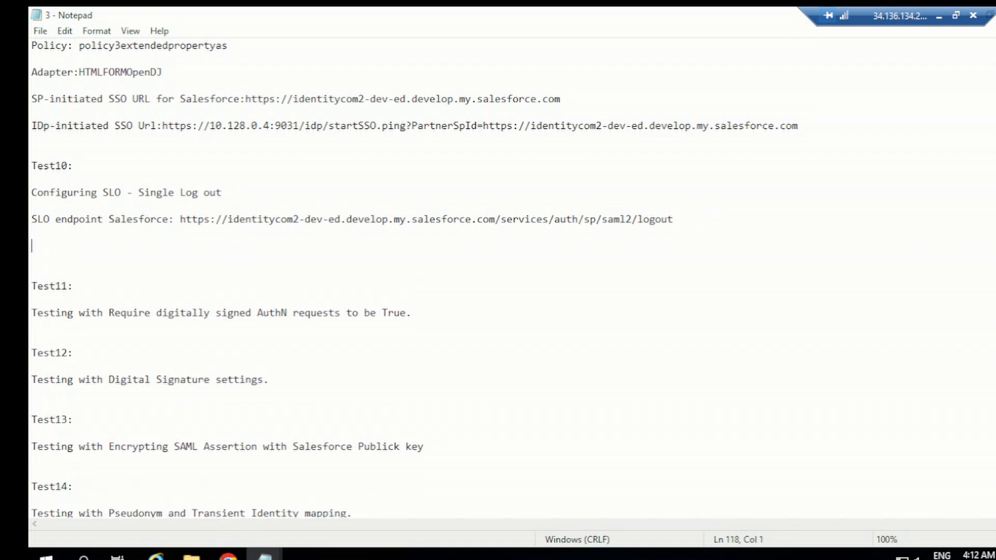
text(SLOE)
key(BackSpace)
text(pF:)
key(ctrl+v)
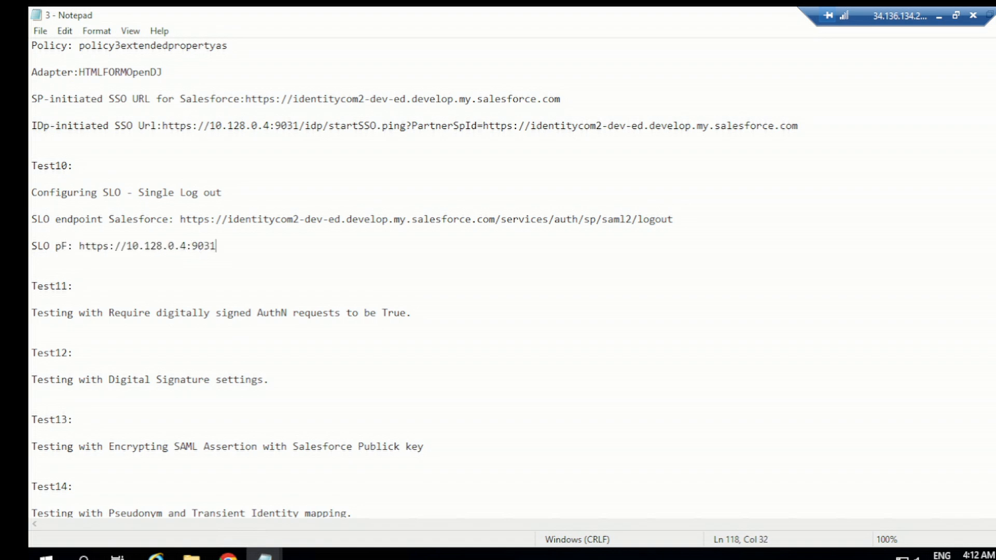
- Look up the SAML v2.0 Single Logout service path in PingFederate's IdP endpoints in Chrome, and close the endpoint list
click(230, 556)
key(ctrl+v)
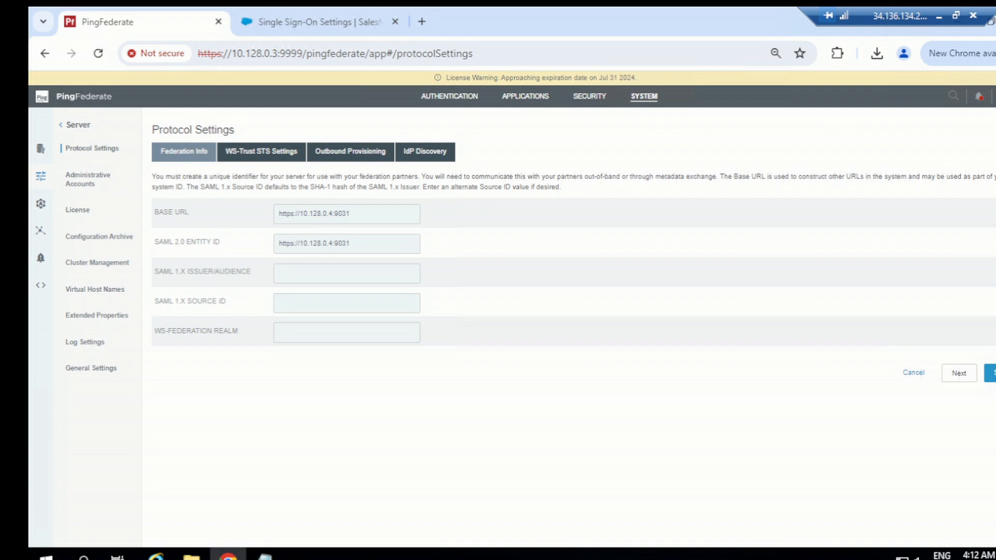
click(995, 97)
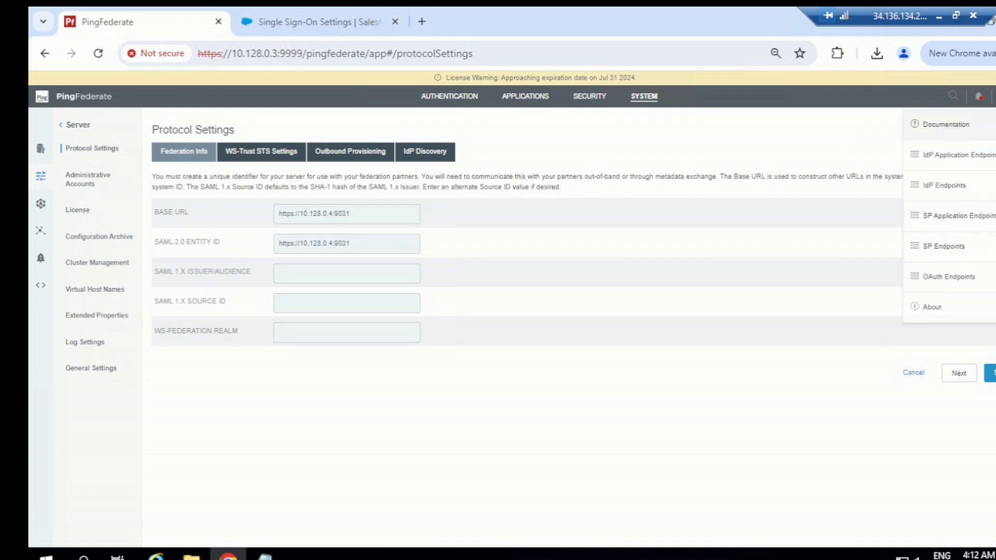
click(950, 195)
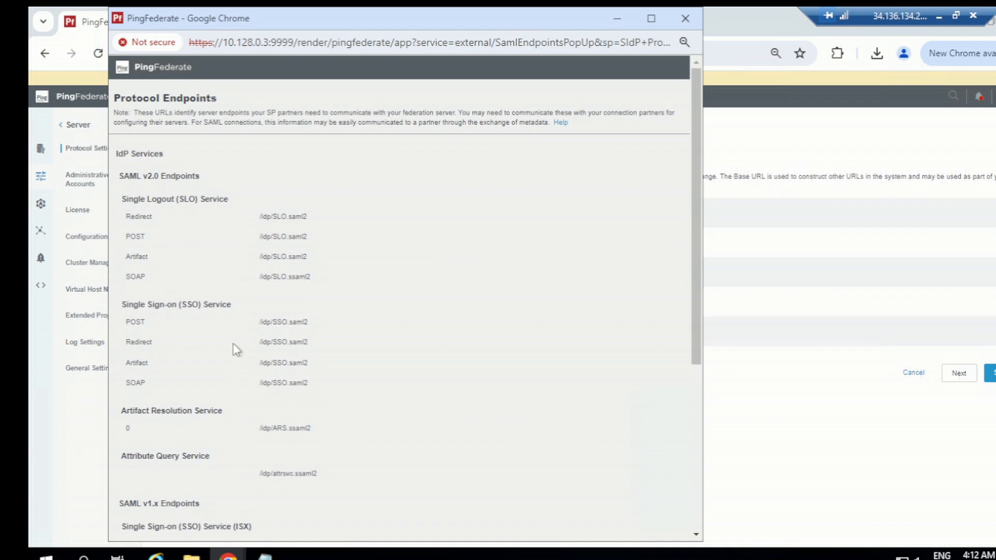
scroll(238, 358, down, 5)
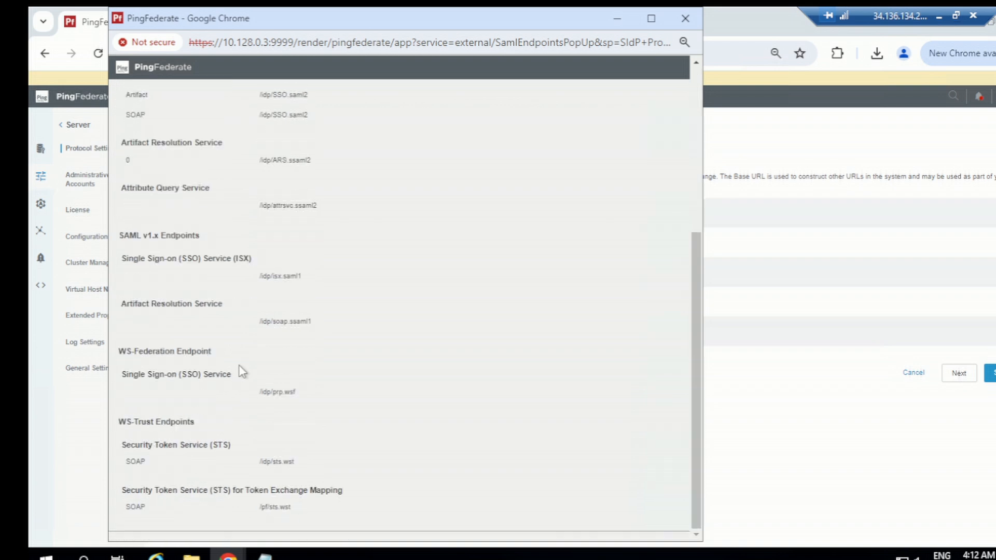
scroll(242, 370, up, 5)
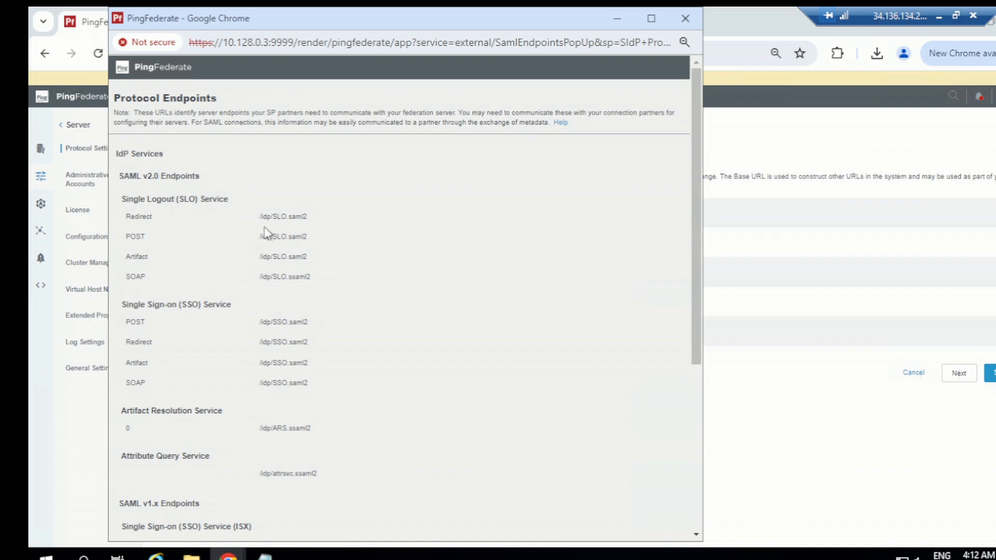
drag(259, 216, 315, 215)
click(685, 17)
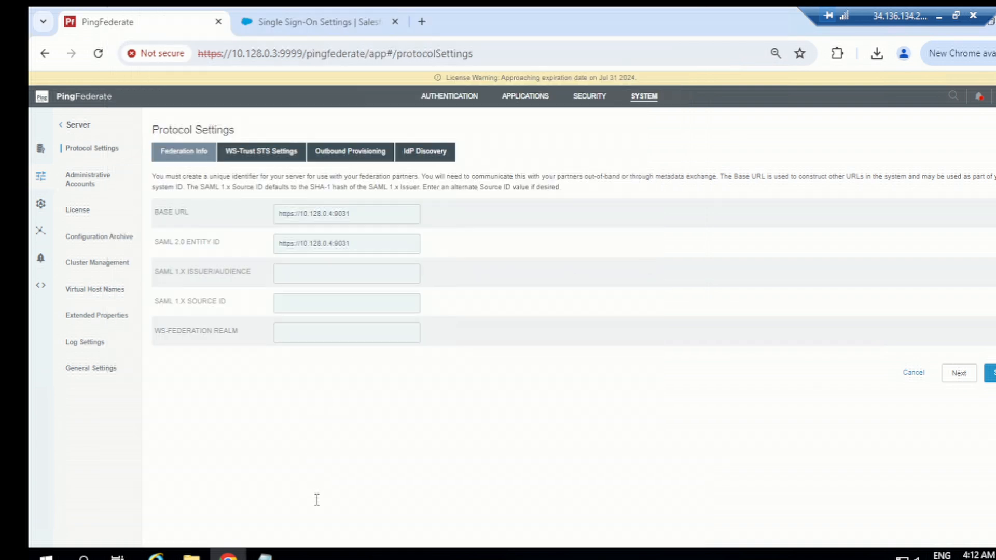
- Append /idp/SLO.saml2 to the PingFederate logout URL in Notepad file 3 and correct its label to "SLO PF:"
click(267, 556)
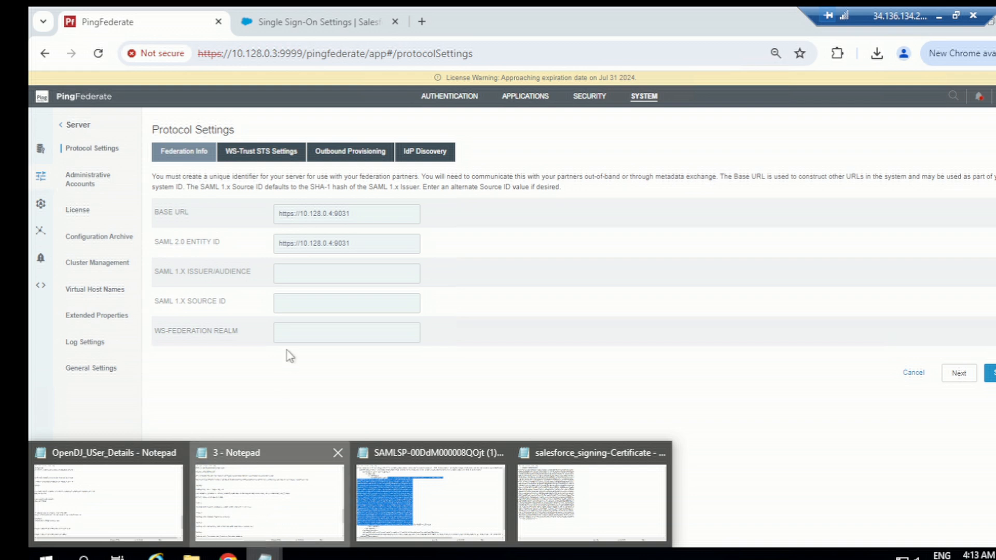
click(261, 511)
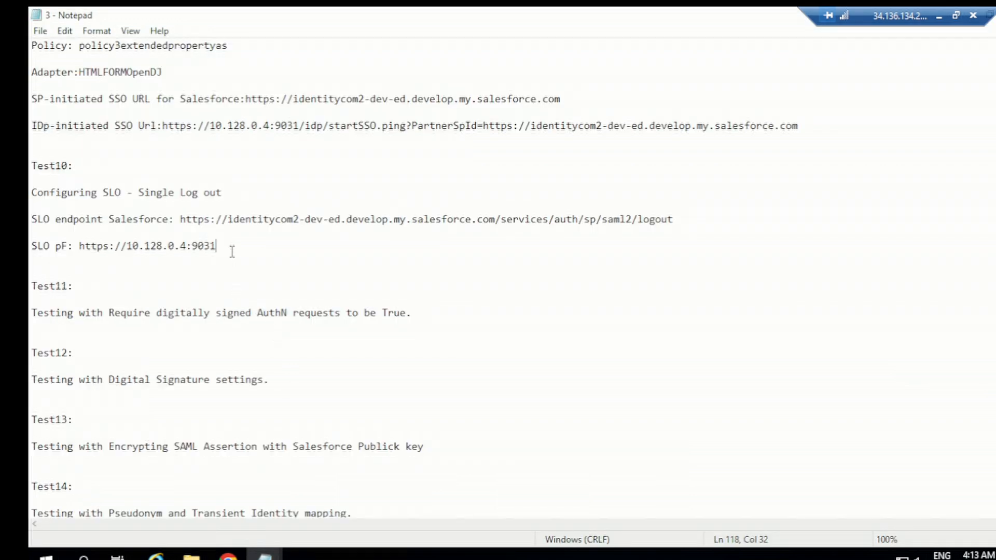
text(/idp/SLO.saml2)
click(61, 246)
key(BackSpace)
text(P)
drag(79, 245, 219, 245)
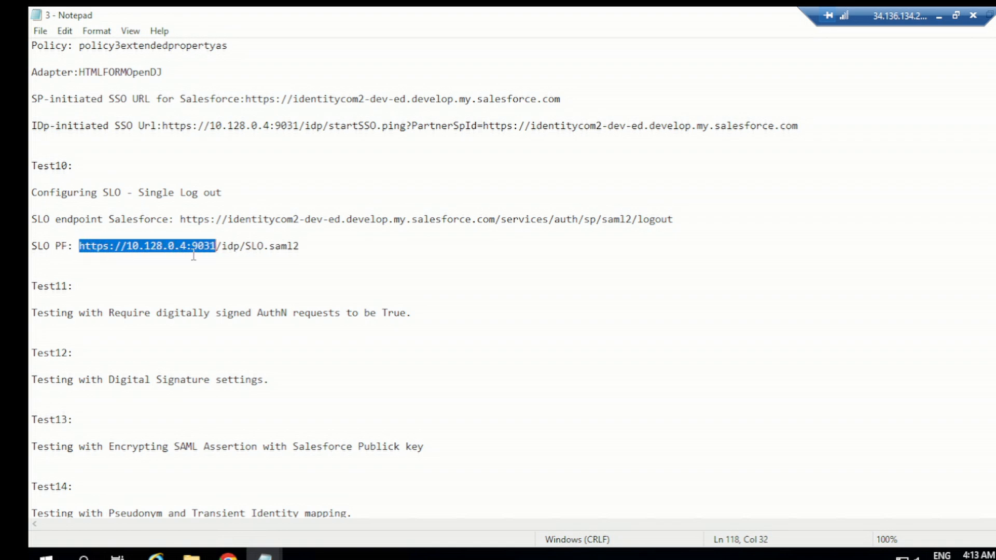
click(317, 247)
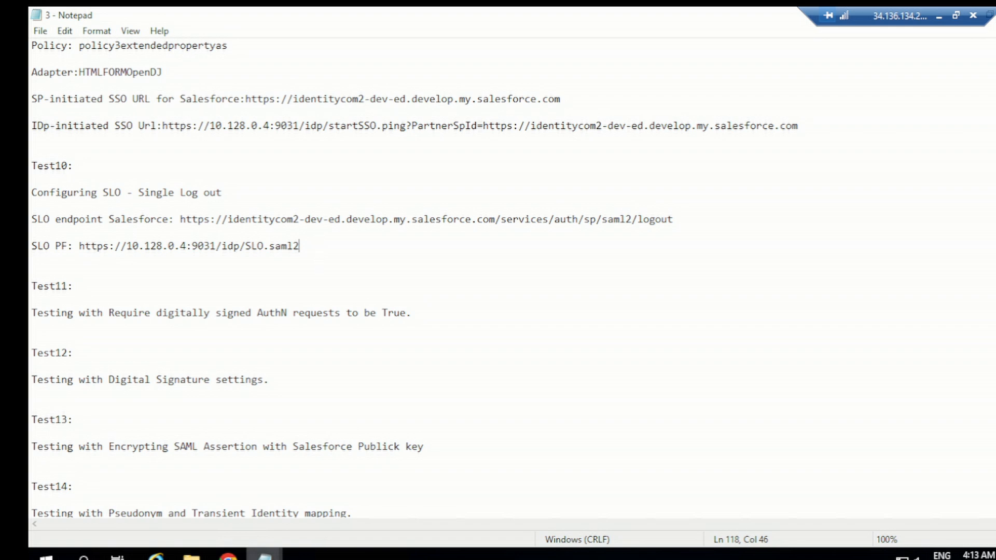
- Switch to Salesforce in Chrome, edit the SalesforcePingSSO single sign-on settings and enable Single Logout
click(229, 554)
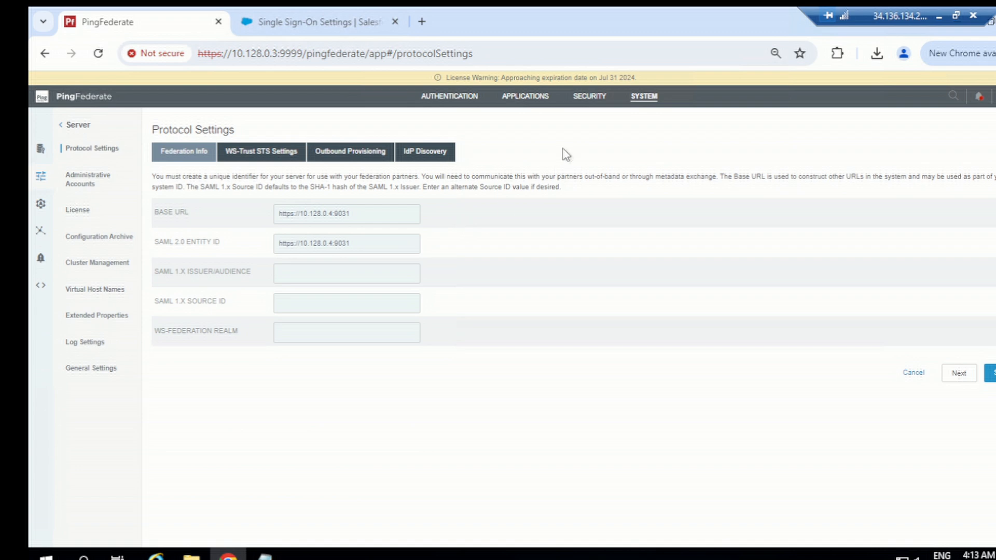
click(525, 98)
click(338, 34)
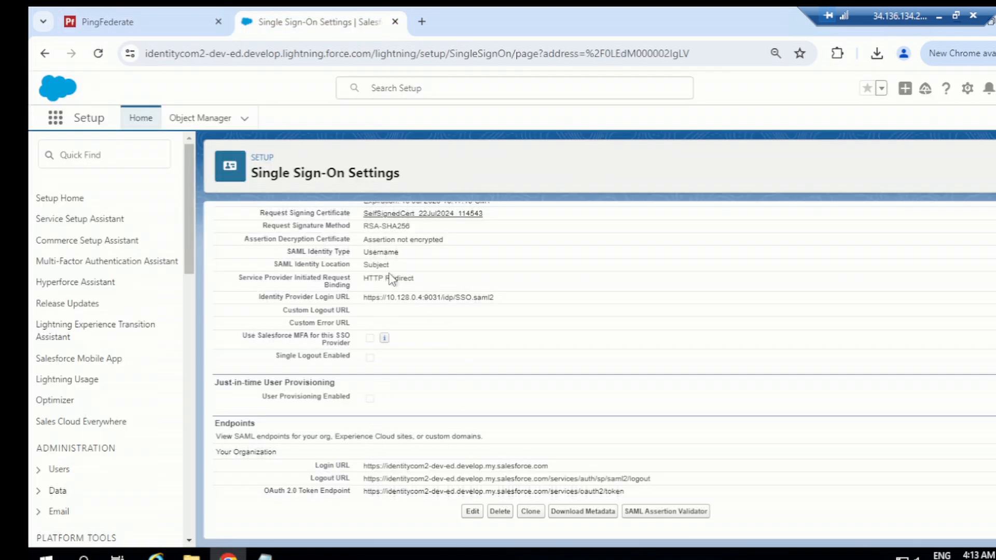
scroll(392, 278, up, 3)
click(471, 276)
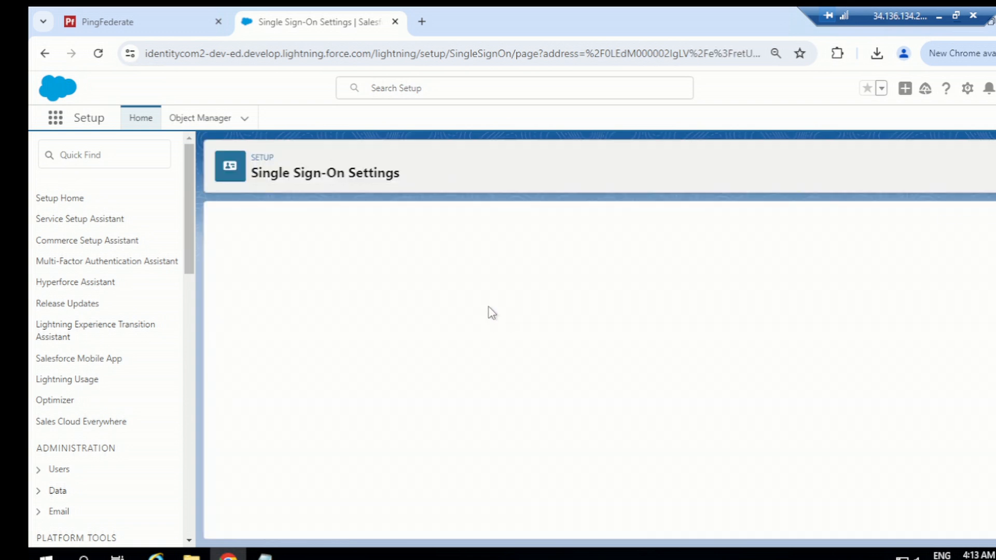
scroll(487, 311, down, 5)
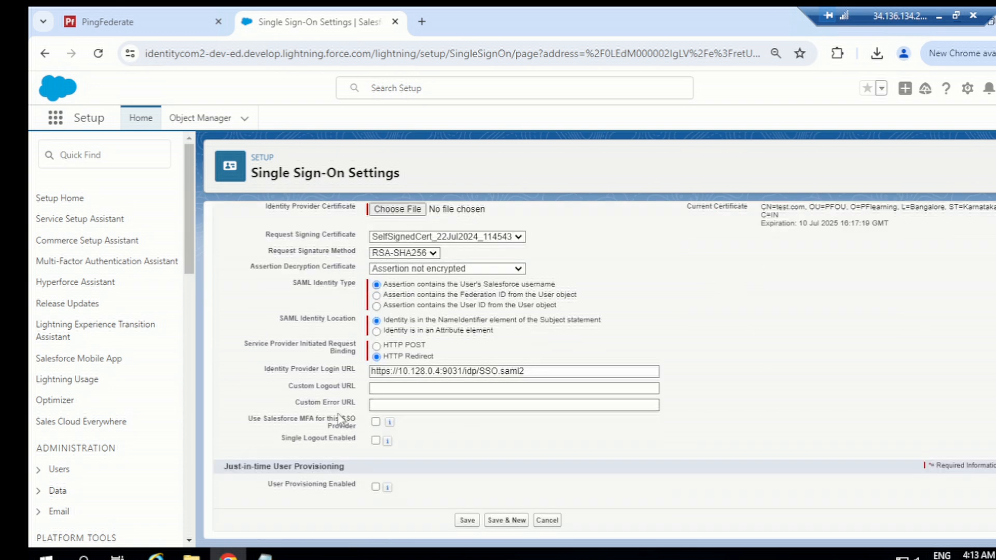
click(375, 441)
scroll(448, 431, down, 1)
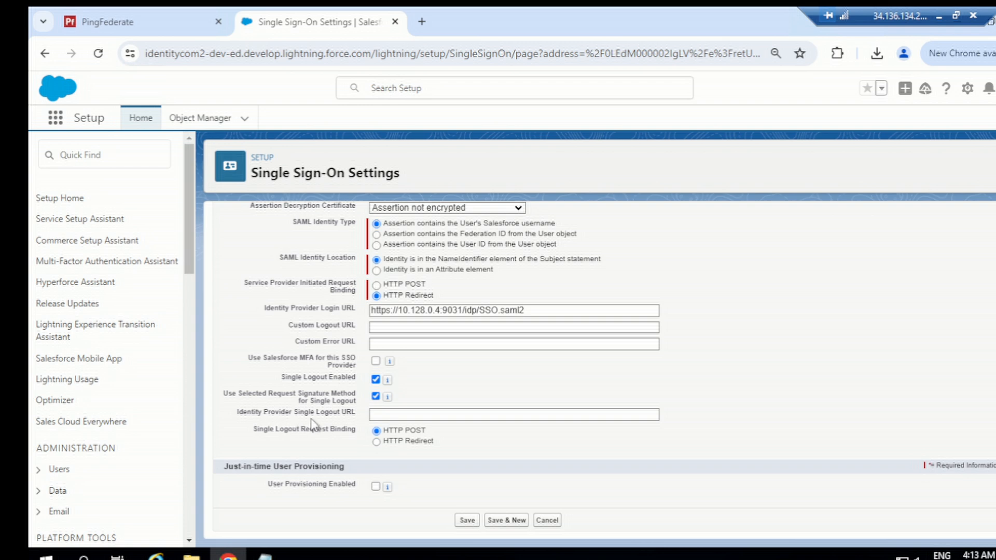
- View the salesforce_signing-Certificate file in Notepad and return to the Salesforce single sign-on settings in Chrome
click(380, 414)
mouse_move(264, 553)
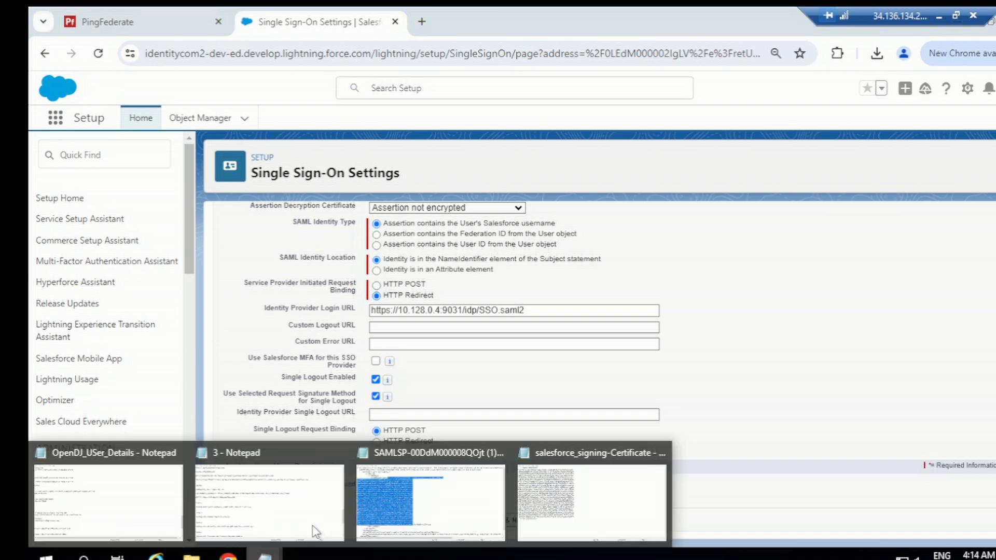
click(603, 513)
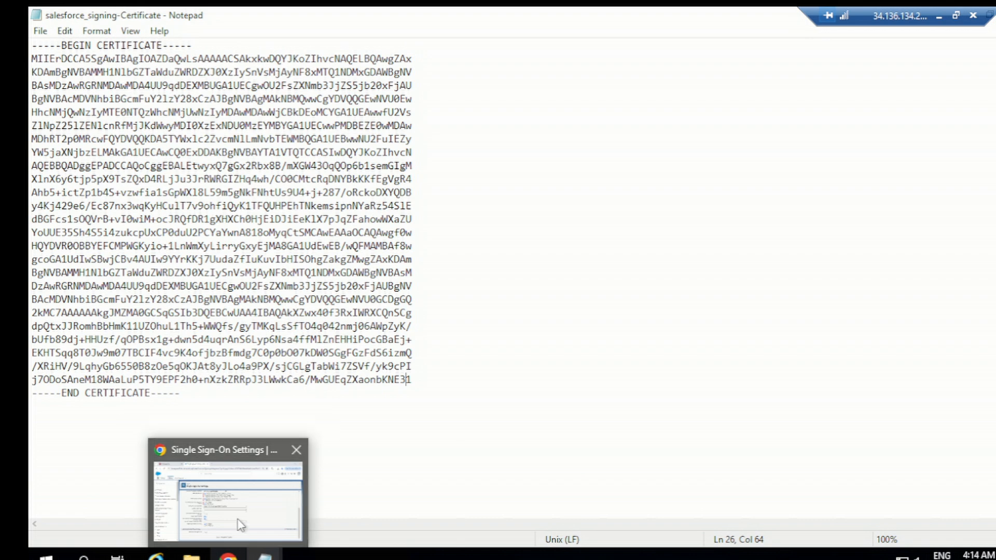
click(228, 554)
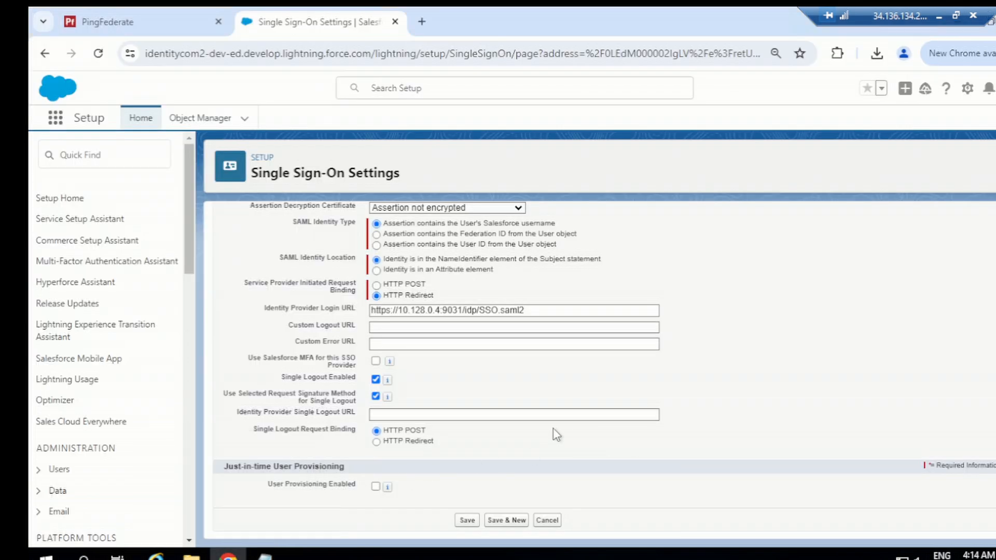
click(393, 417)
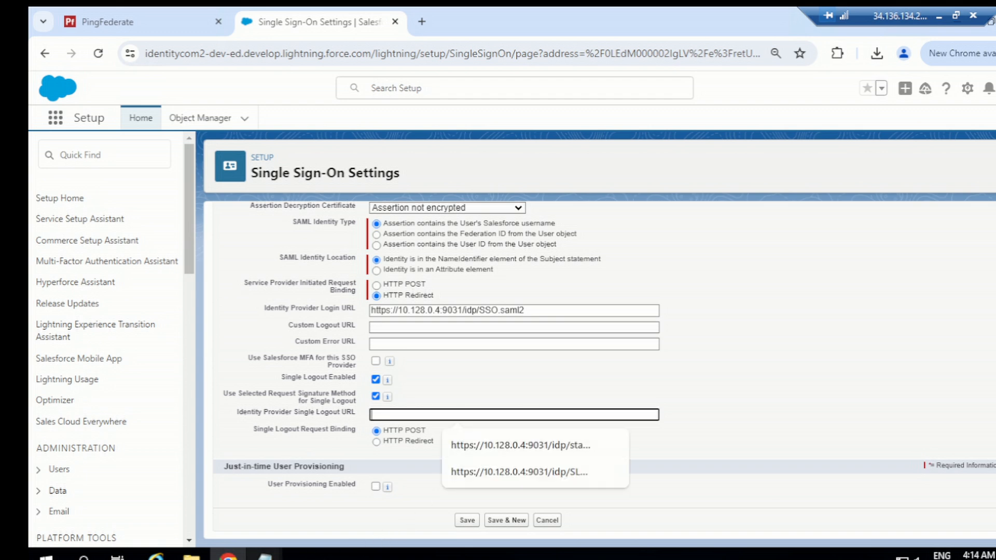
mouse_move(264, 555)
click(255, 519)
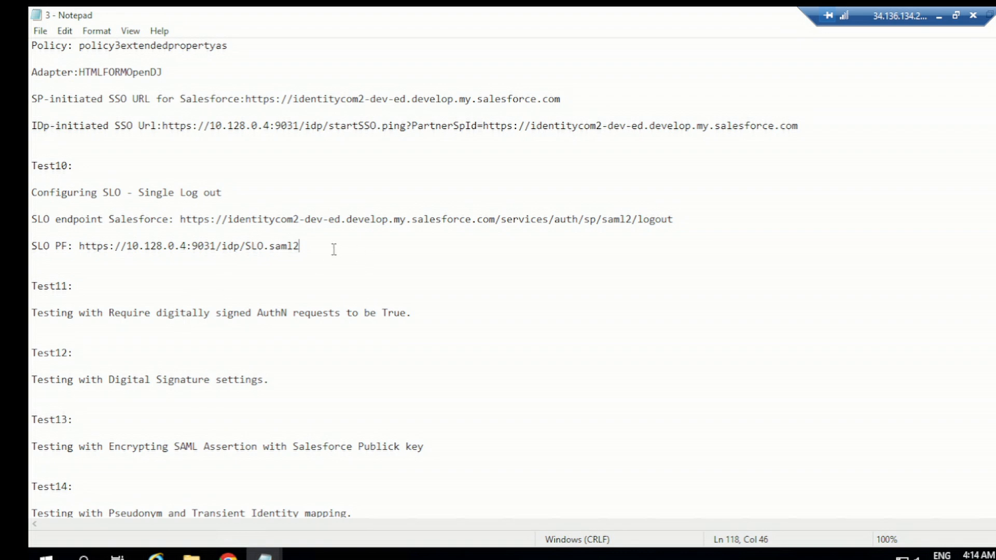
drag(299, 245, 82, 251)
key(ctrl+c)
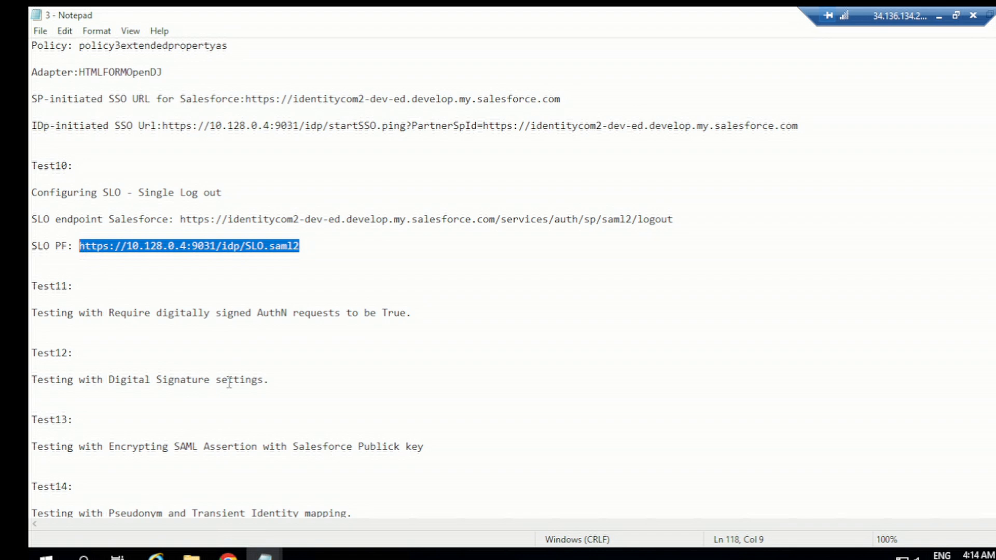
click(228, 554)
click(388, 414)
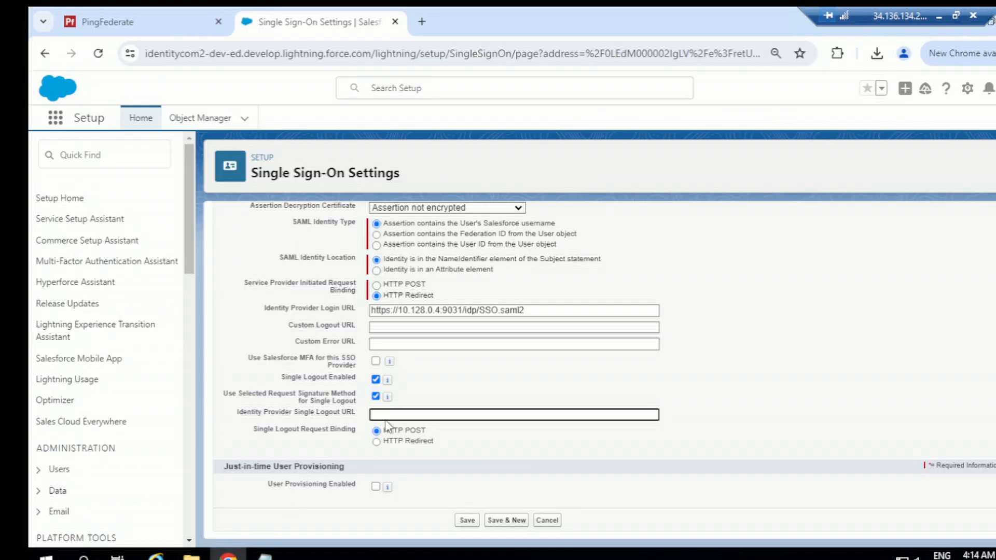
key(ctrl+v)
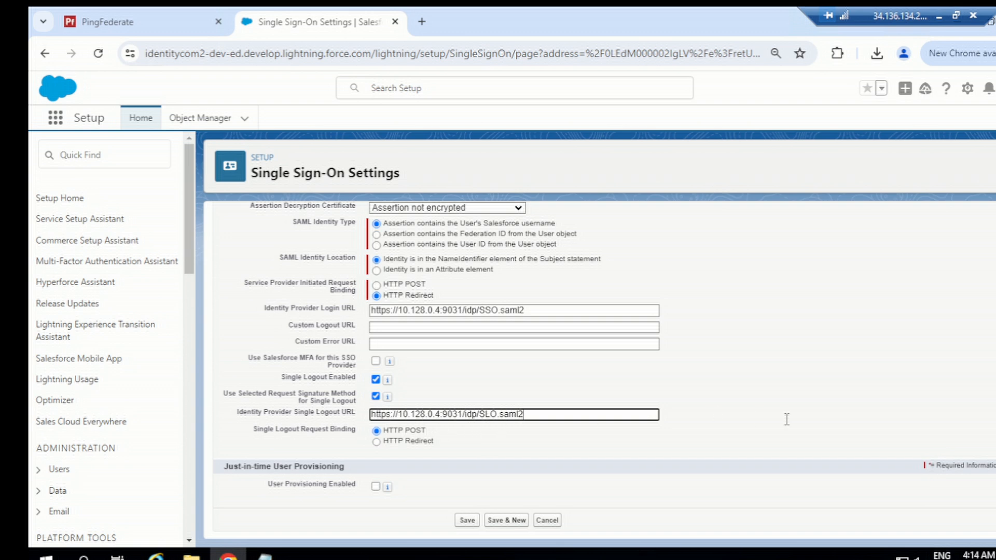
click(466, 520)
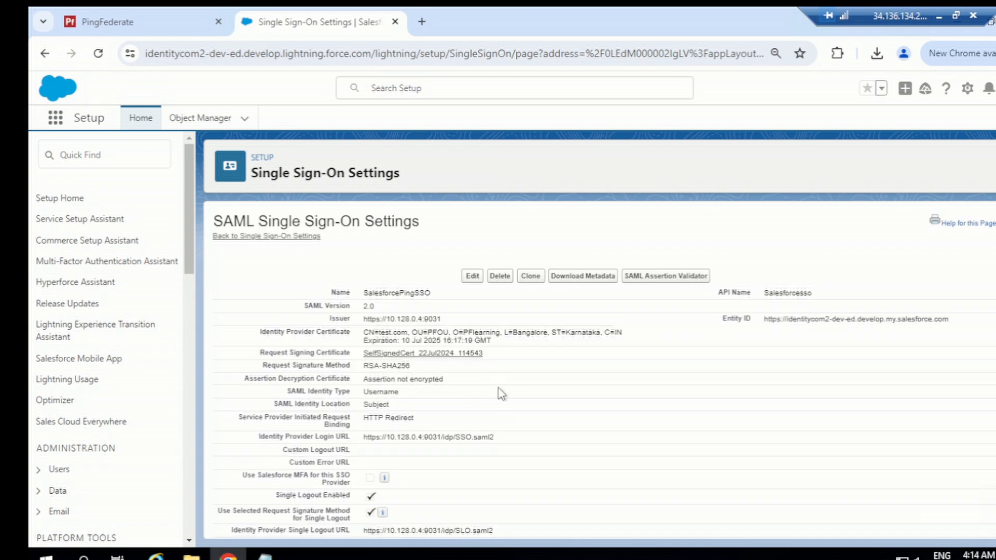
scroll(501, 394, down, 2)
scroll(500, 397, down, 3)
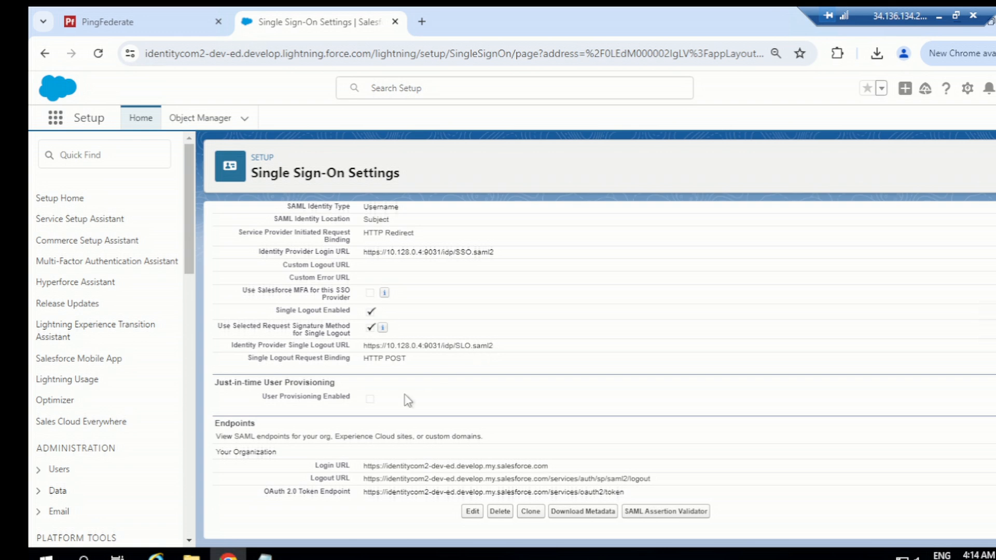
scroll(470, 398, up, 3)
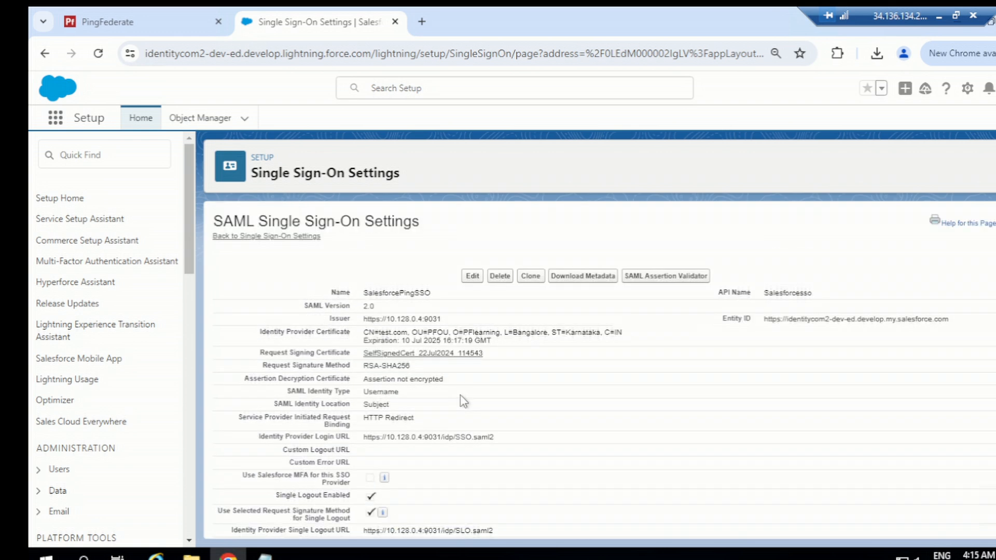
- Switch to PingFederate, open the Salesforce SP connection and go to the SAML Profiles of its Browser SSO configuration
click(141, 21)
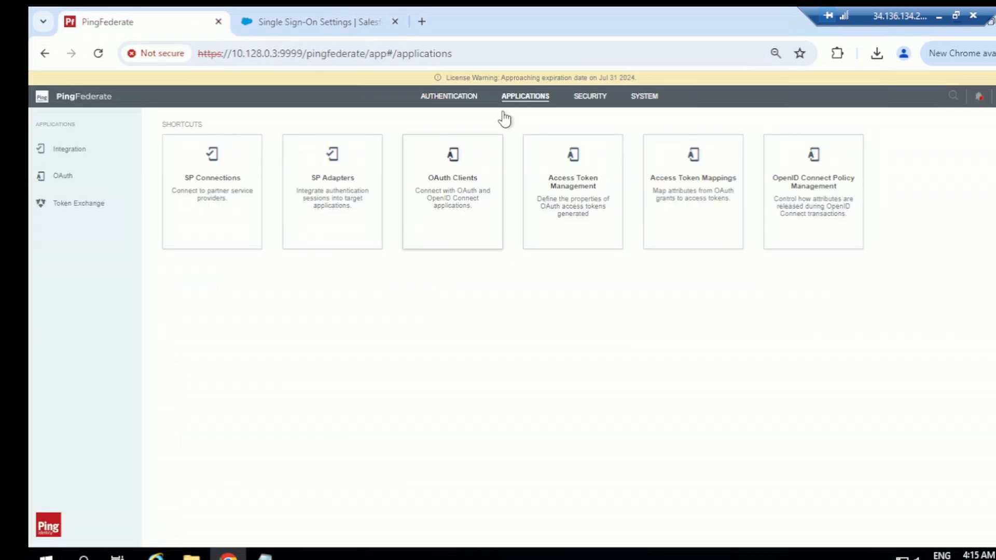
click(227, 211)
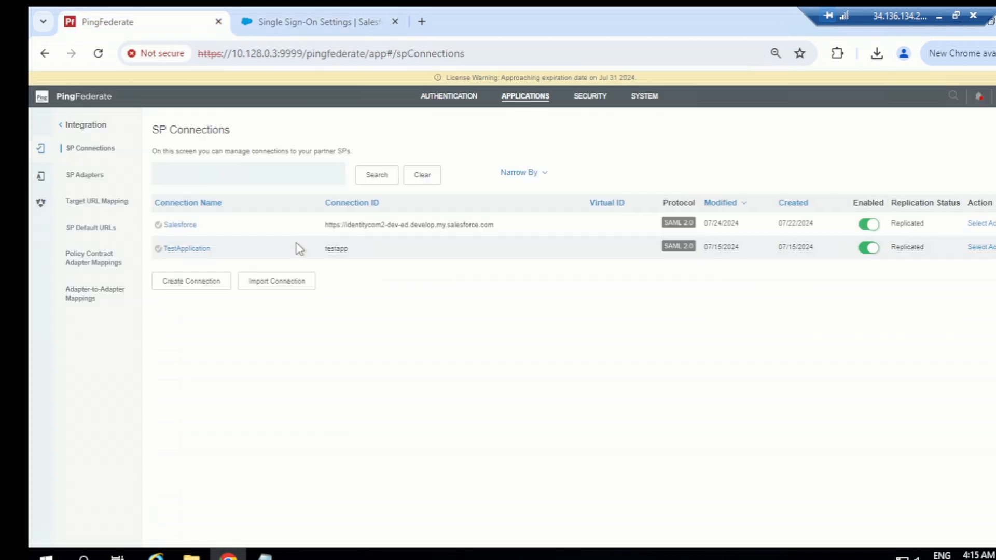
click(187, 248)
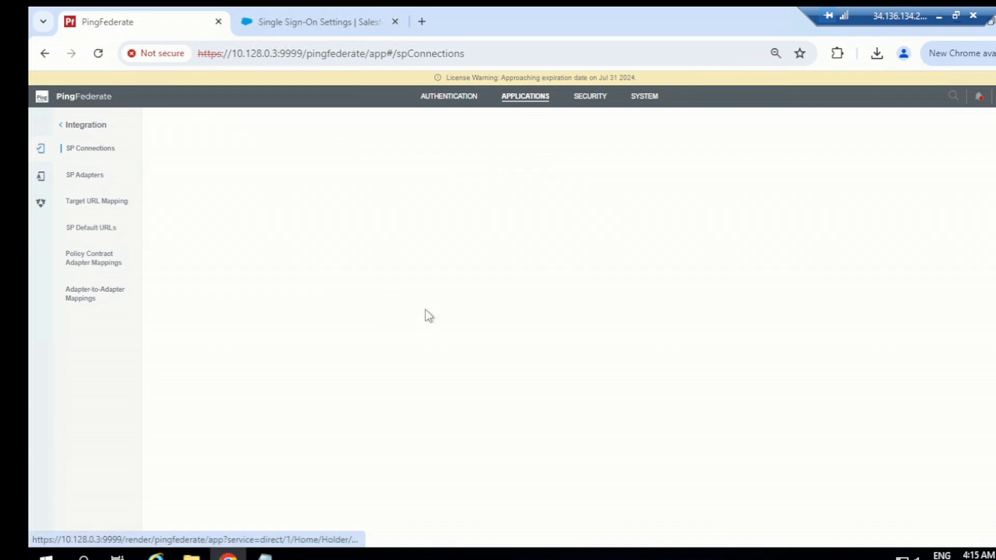
scroll(384, 324, down, 3)
scroll(384, 325, down, 3)
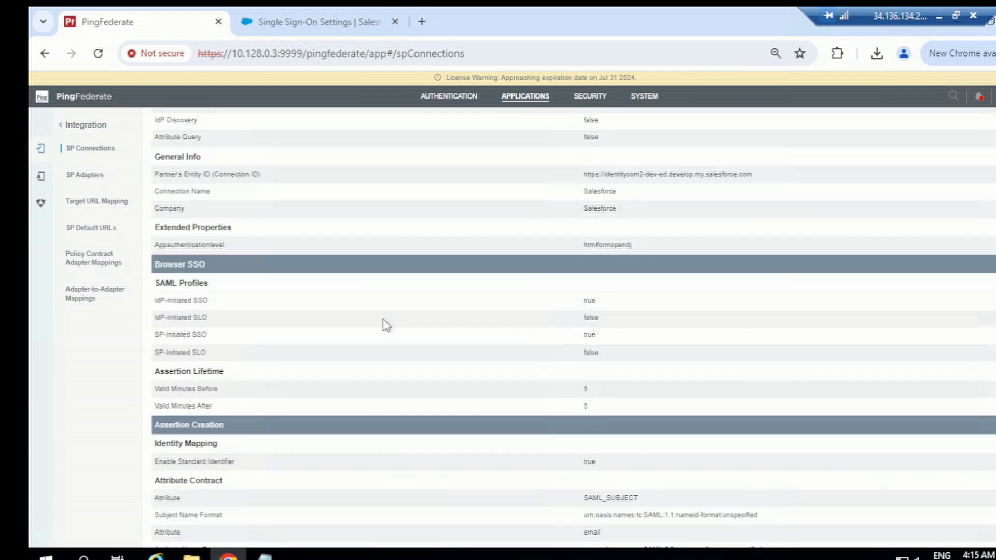
scroll(385, 325, down, 2)
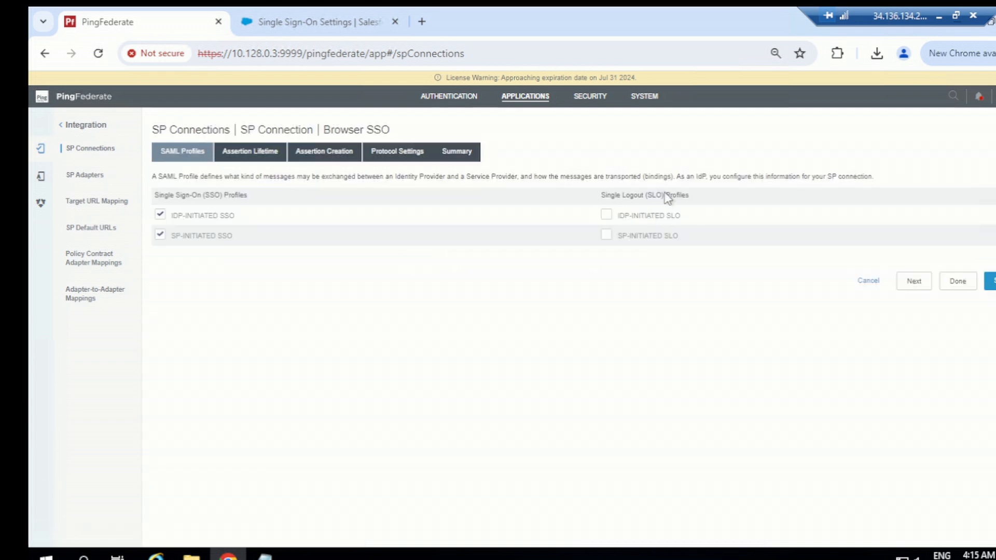
- Enable the IdP-Initiated SLO and SP-Initiated SLO profiles and open the SLO Service URLs of the connection's protocol settings
click(605, 218)
click(607, 236)
click(991, 291)
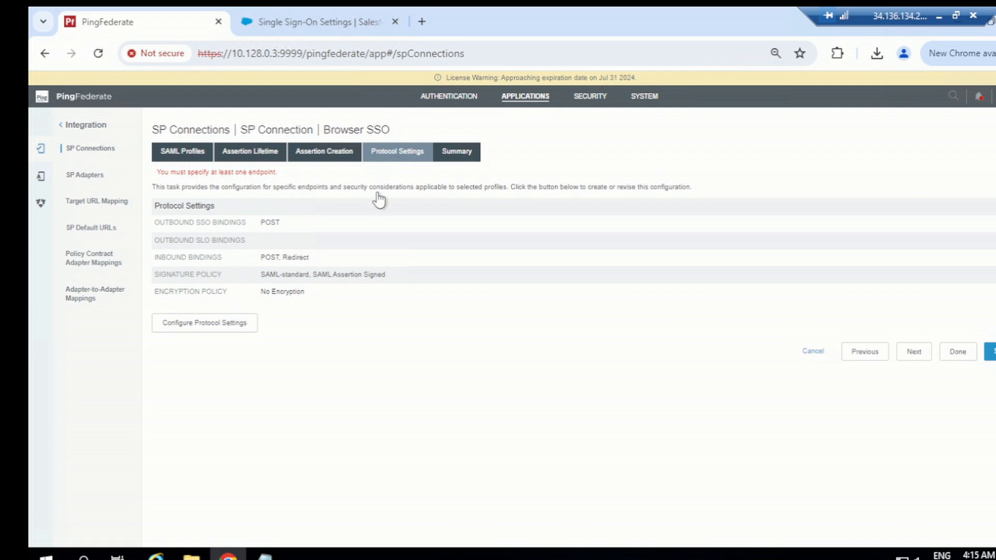
click(213, 330)
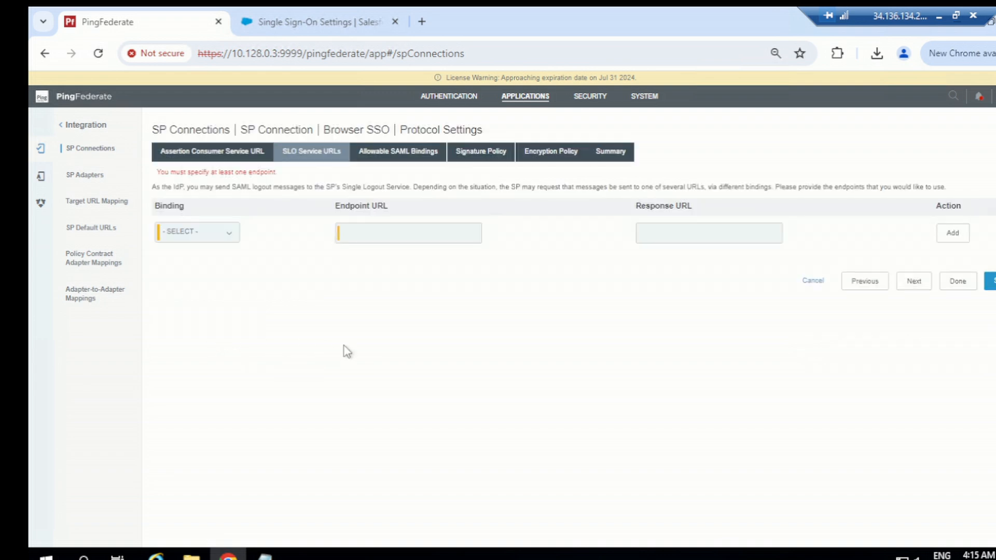
click(254, 172)
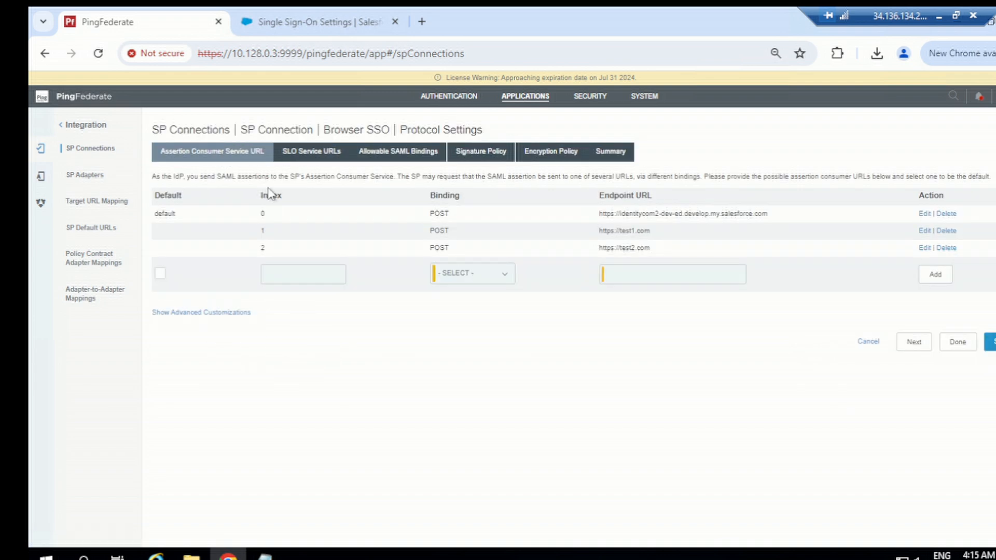
click(309, 155)
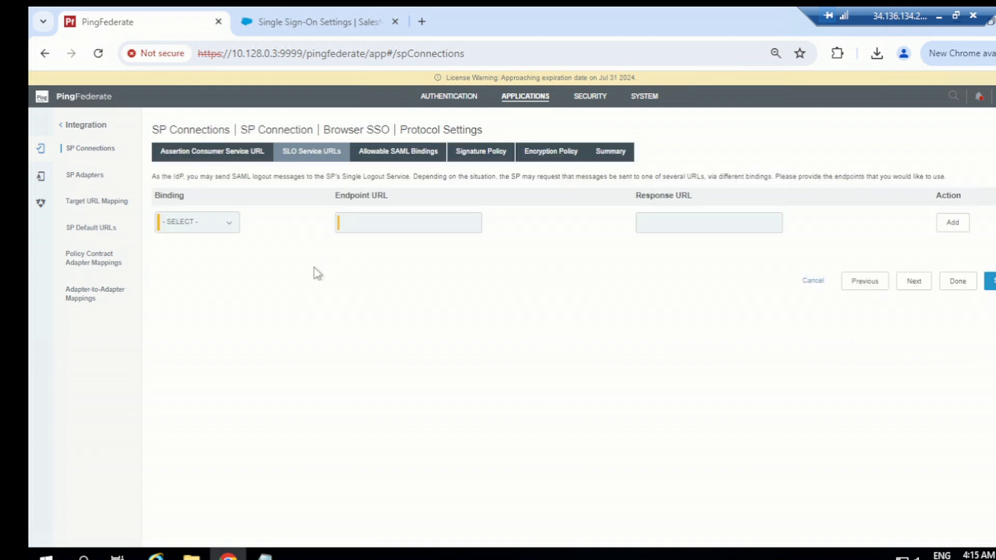
- Select POST as the binding for the new SLO service URL
click(228, 228)
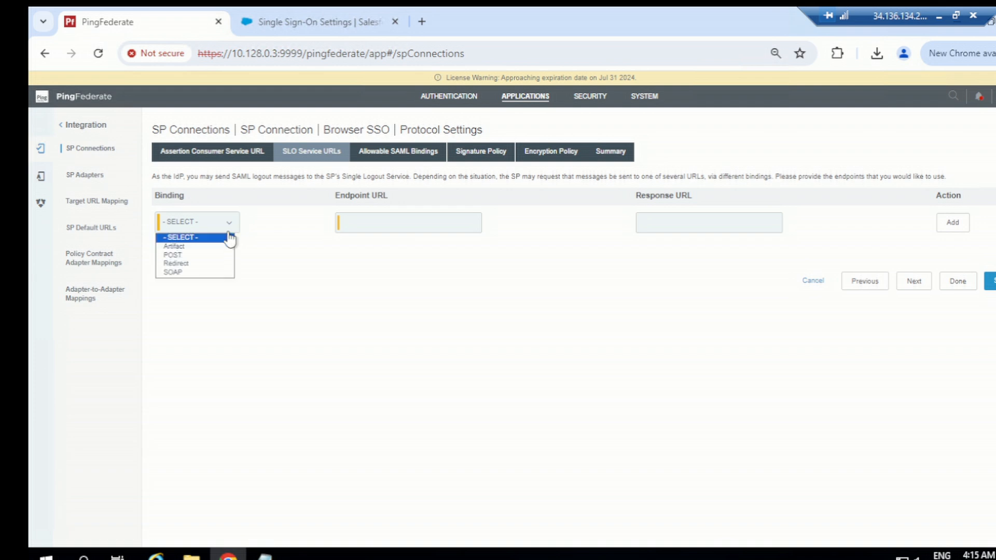
click(196, 255)
click(387, 224)
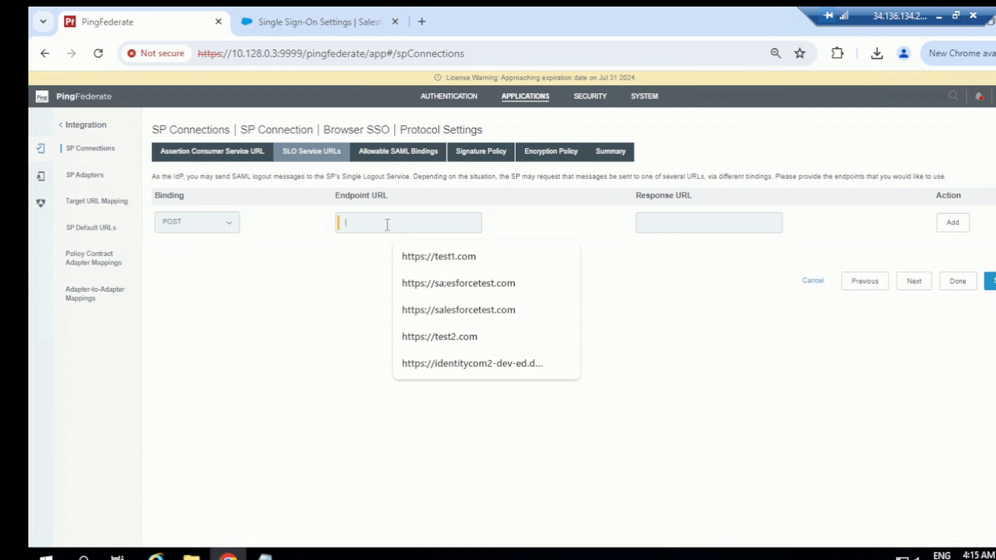
click(690, 454)
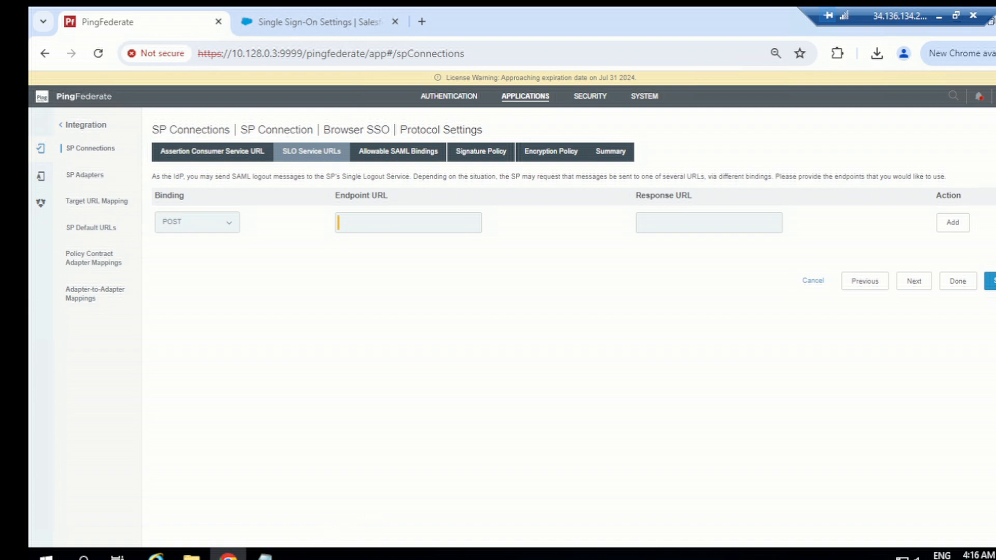
mouse_move(264, 554)
click(249, 512)
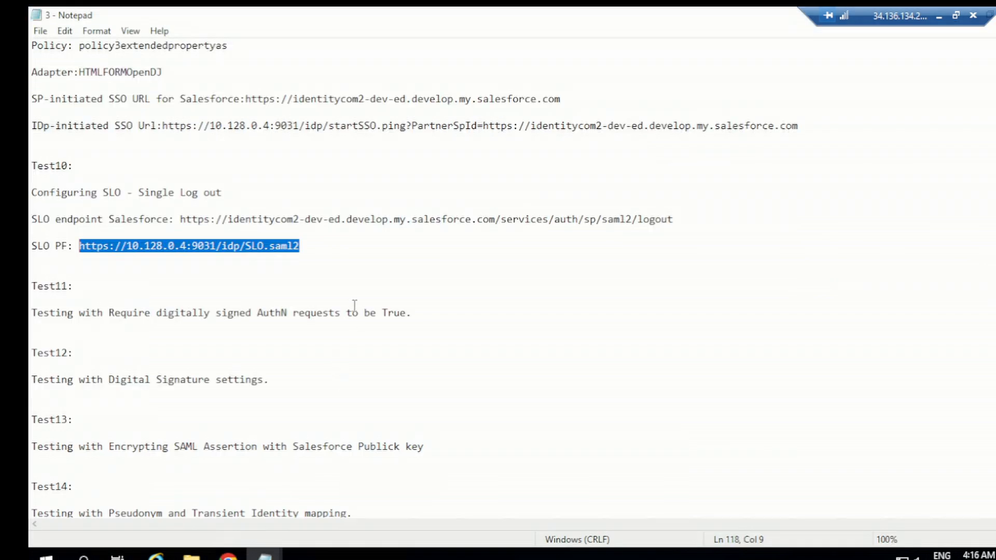
drag(674, 219, 172, 217)
key(ctrl+c)
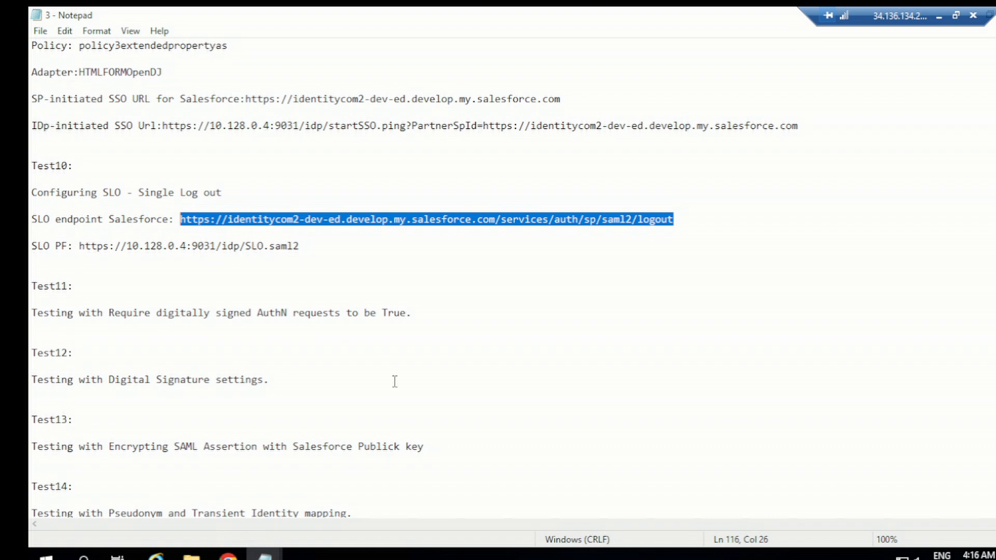
- Return to PingFederate, paste the copied Salesforce logout URL as both Endpoint URL and Response URL, and add the POST SLO service entry
click(228, 555)
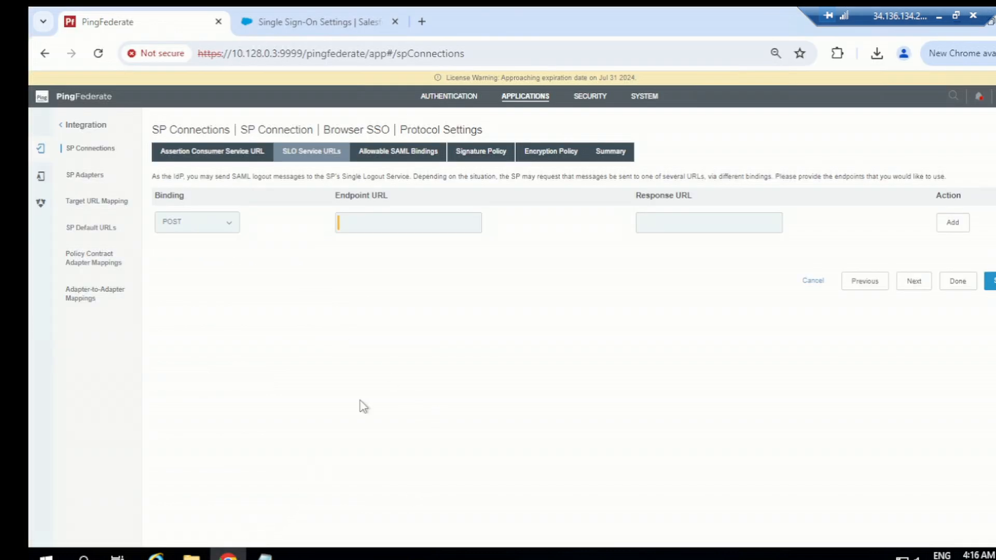
click(378, 224)
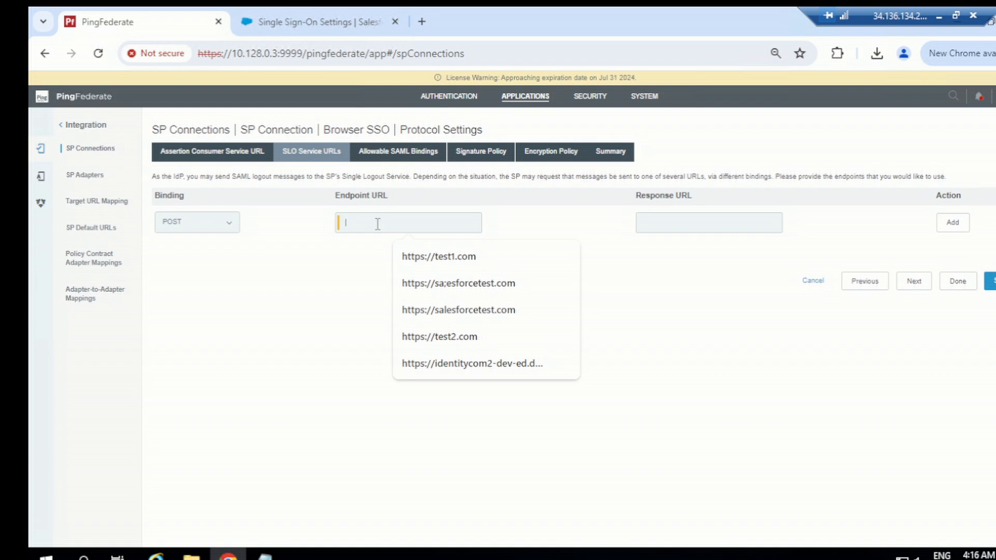
key(ctrl+v)
click(691, 214)
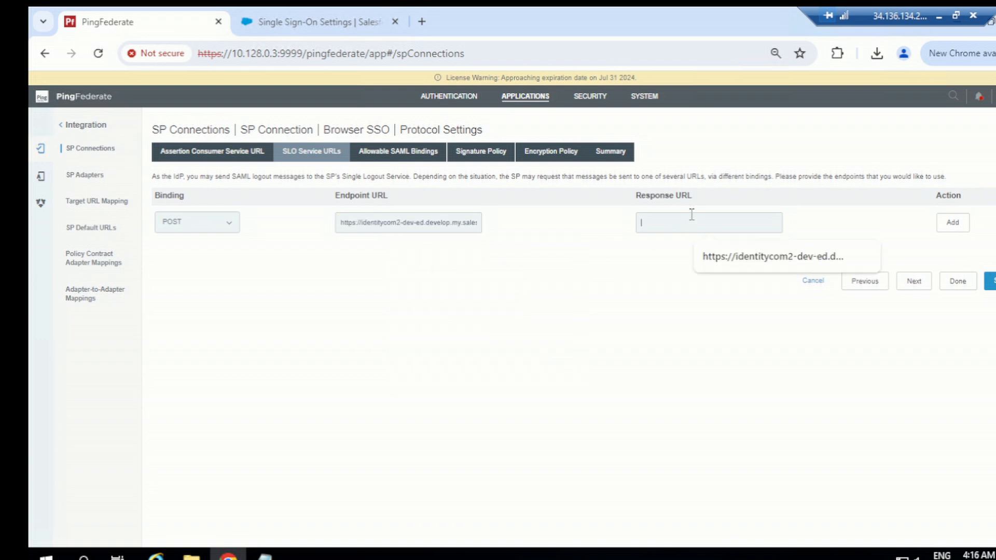
key(ctrl+v)
click(958, 225)
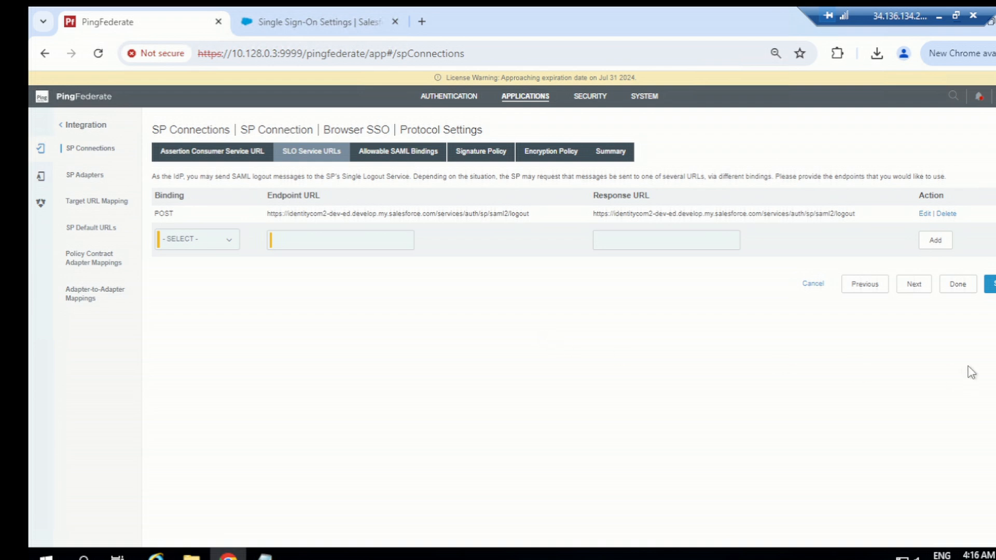
- Accept the existing SAML bindings, signature policy and encryption policy, review the Protocol Settings summary and finish the protocol settings
click(912, 291)
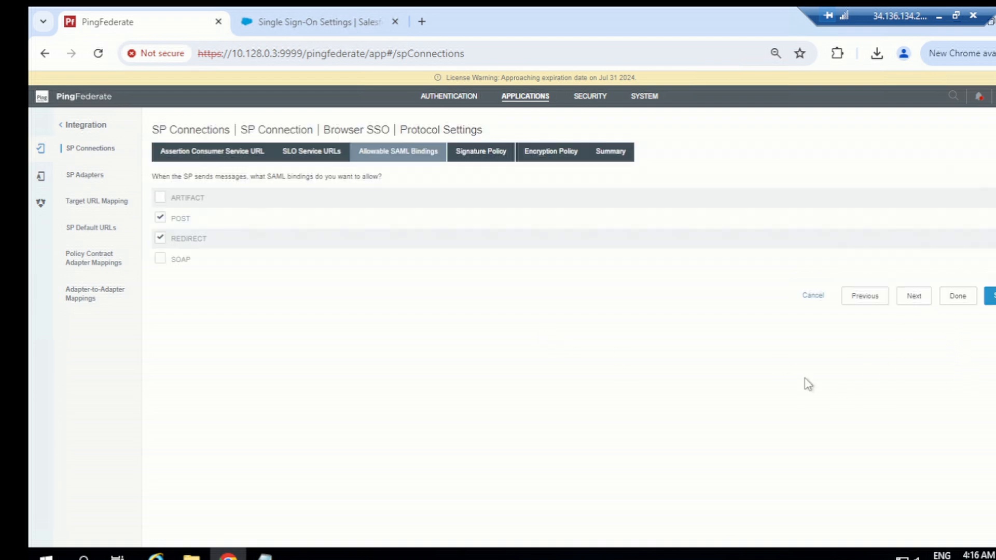
click(912, 295)
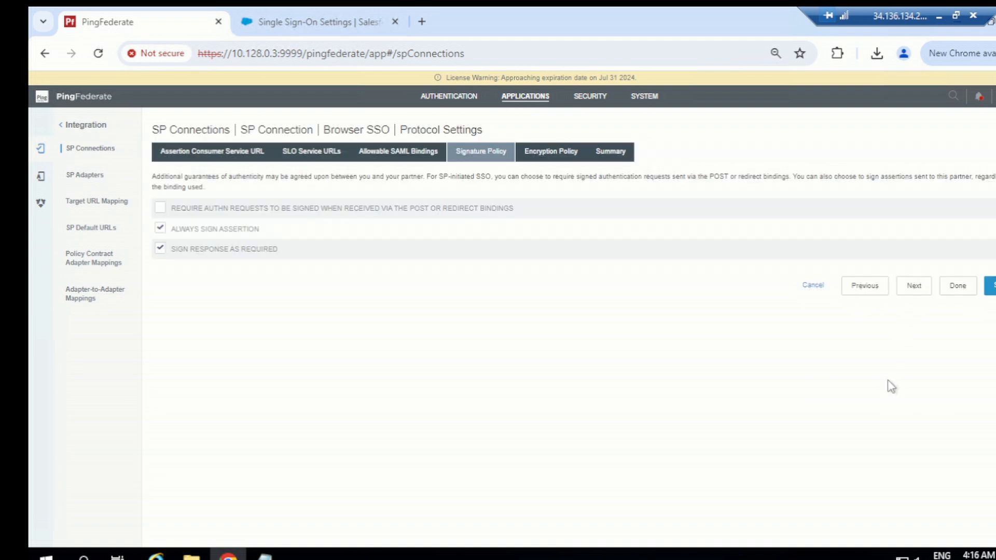
click(913, 290)
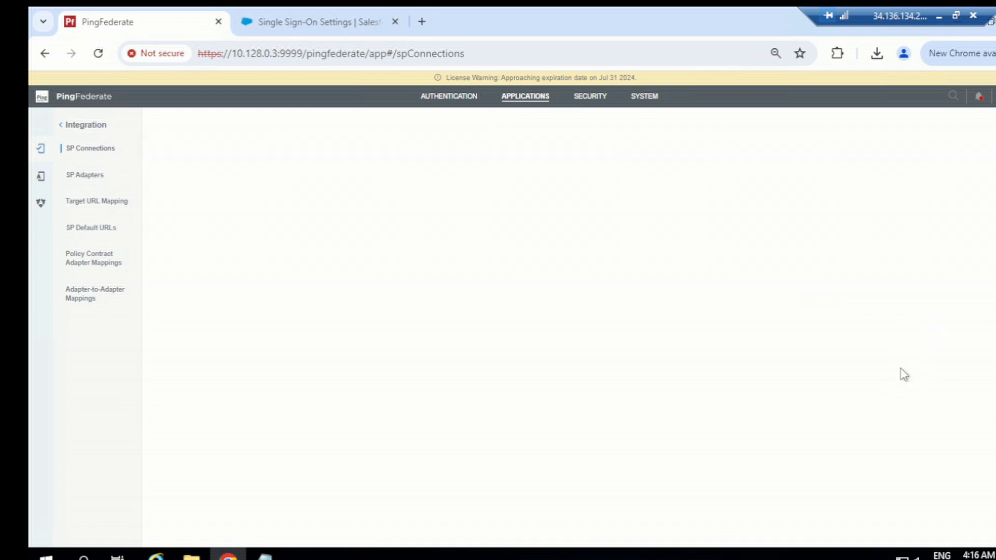
click(913, 437)
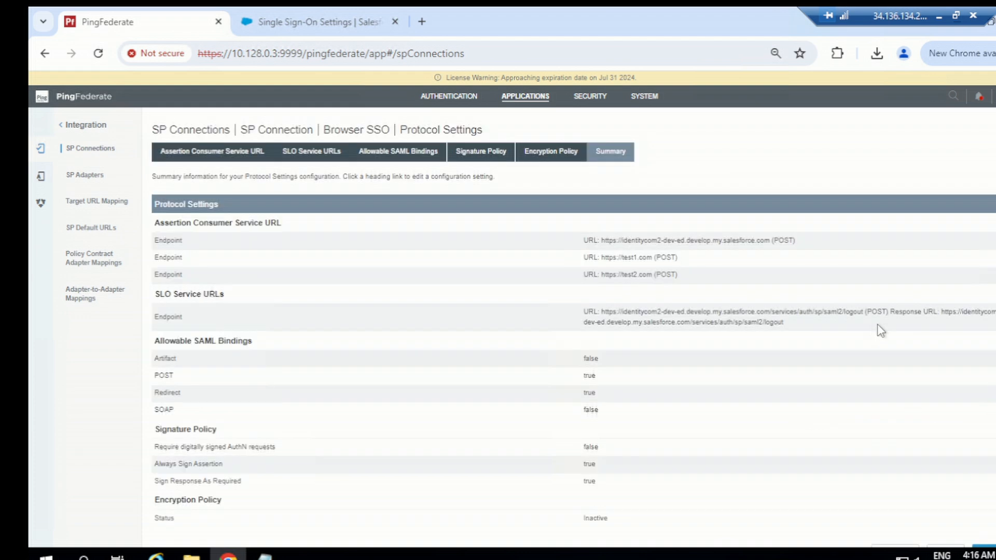
scroll(876, 363, down, 2)
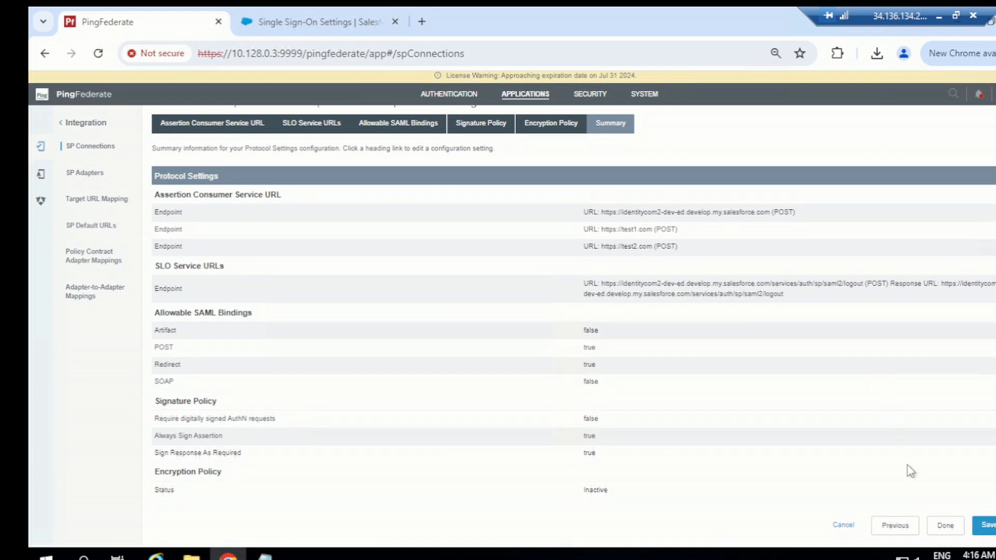
click(944, 526)
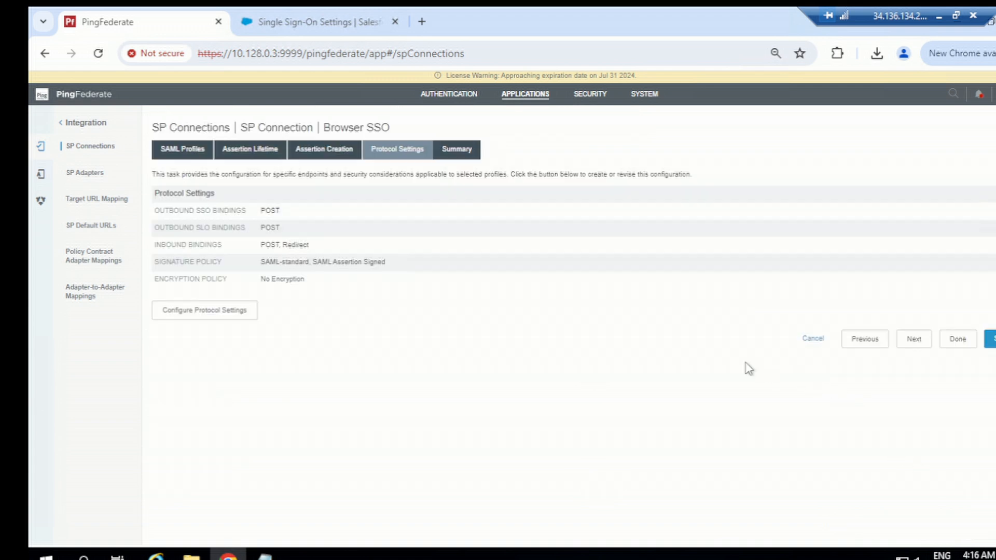
- Review the Browser SSO summary with its SLO profiles and service URLs, and complete the Browser SSO configuration
click(915, 339)
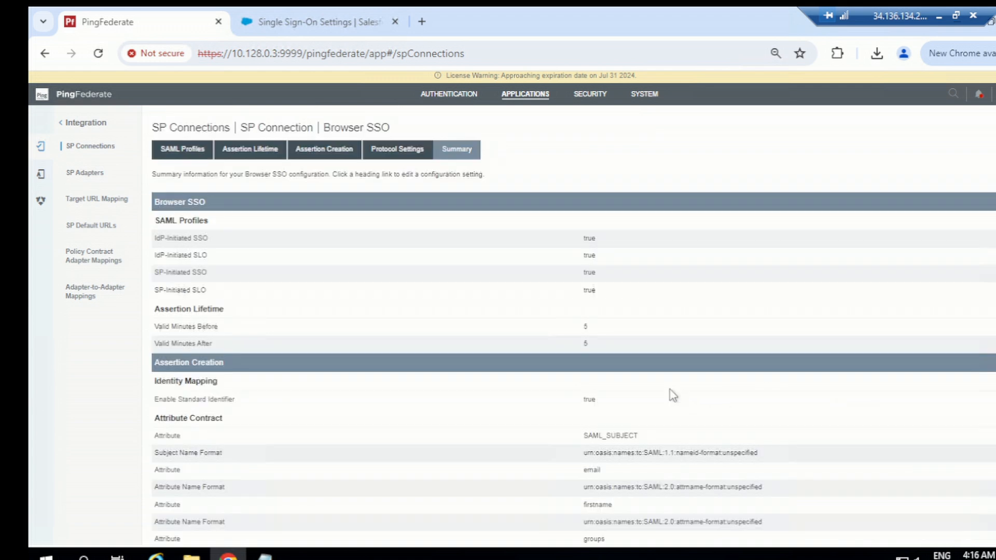
scroll(892, 457, down, 7)
scroll(892, 456, down, 10)
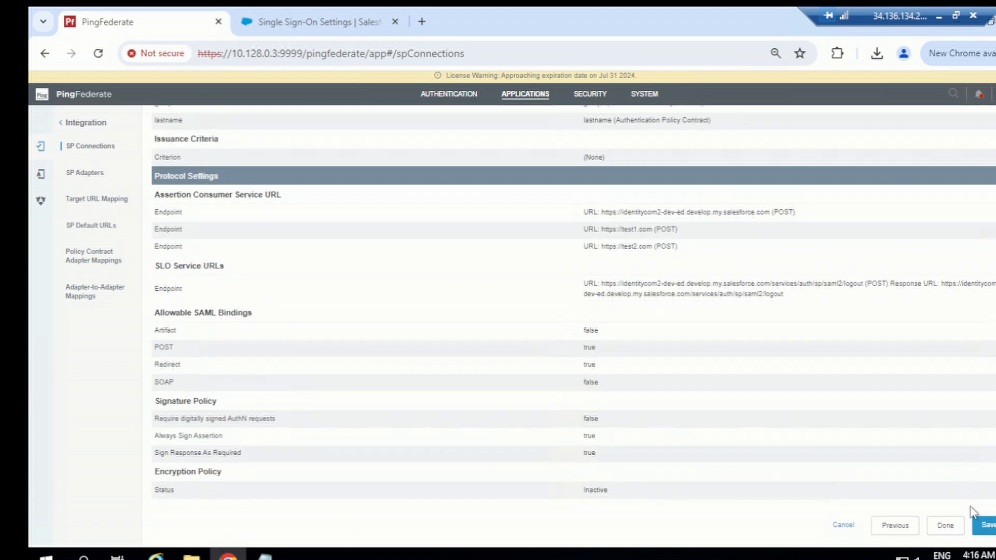
click(948, 526)
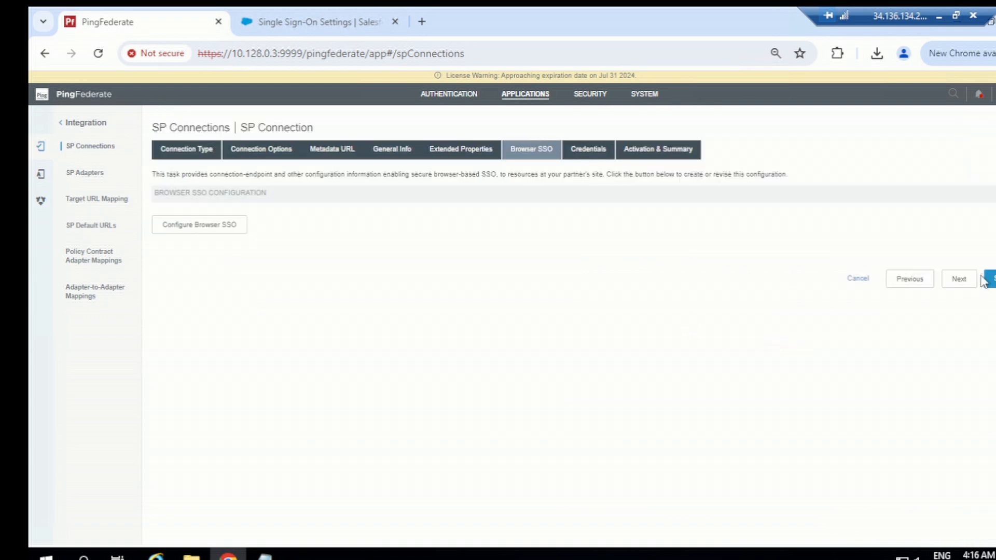
- Try to save the connection from its Credentials page, and open the management of its signature verification settings
click(959, 282)
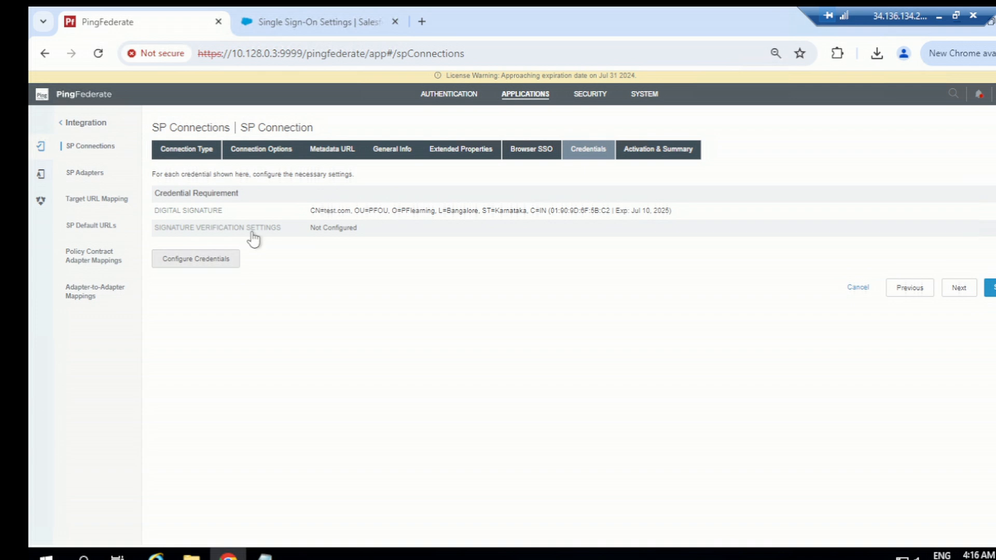
click(990, 288)
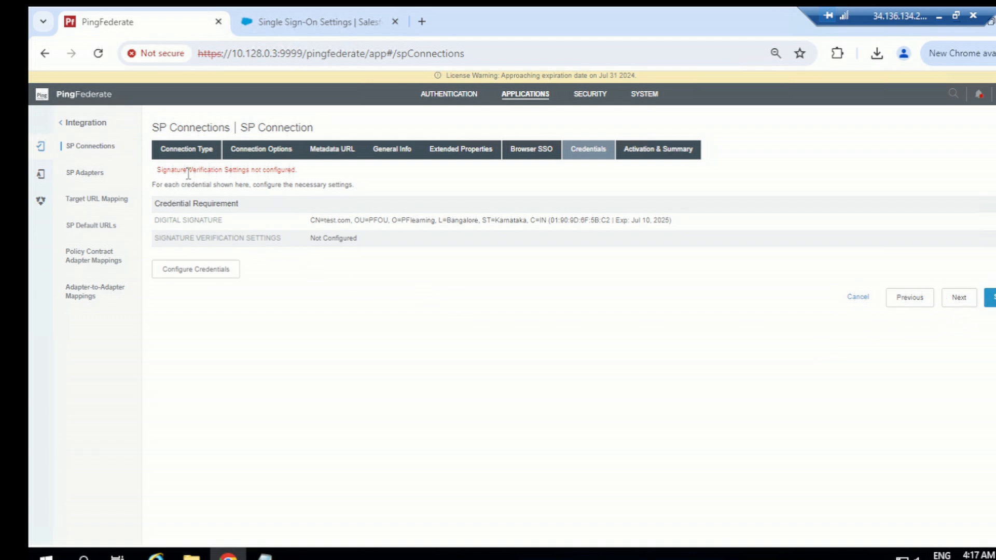
click(216, 269)
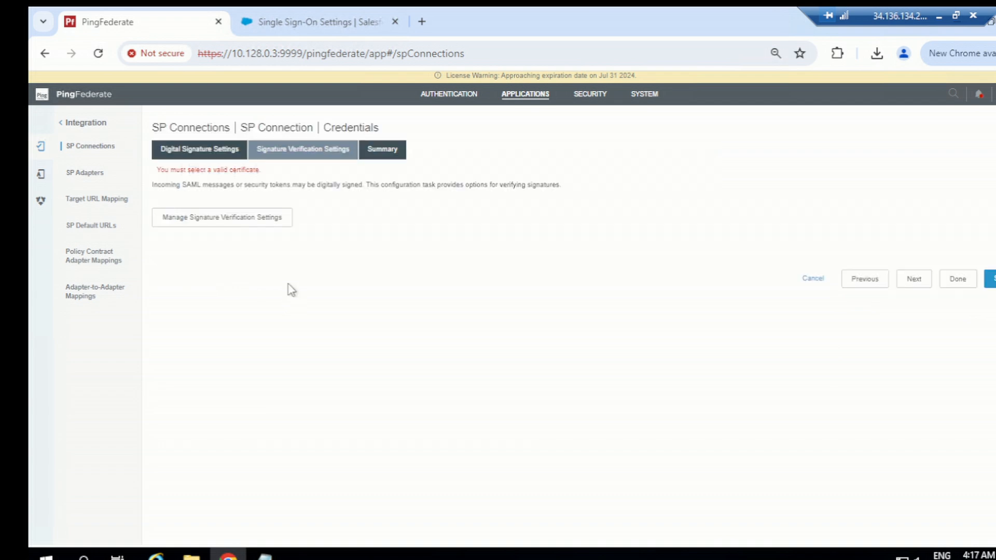
click(268, 231)
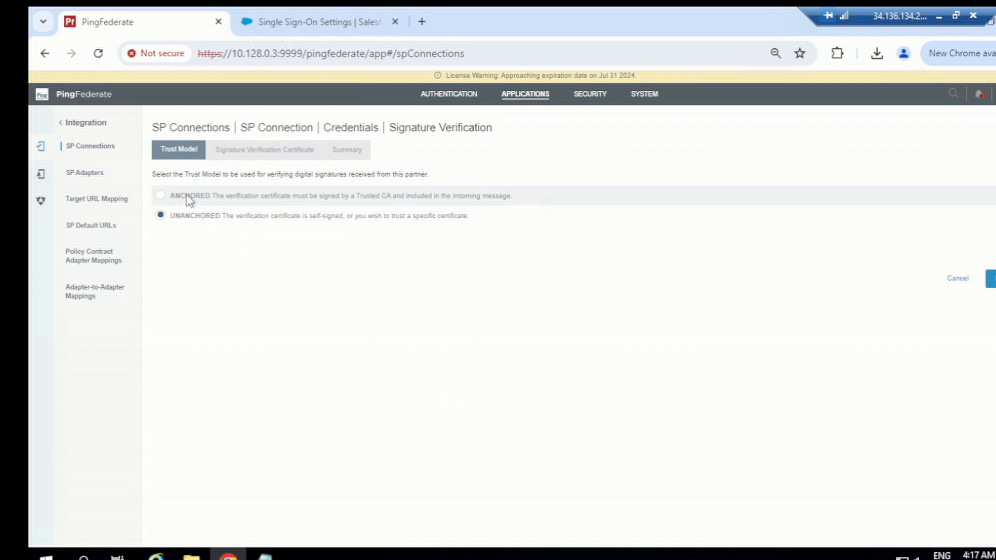
- View the contents of salesforce_signing-Certificate in Notepad and return to the Signature Verification trust model in Chrome
mouse_move(265, 553)
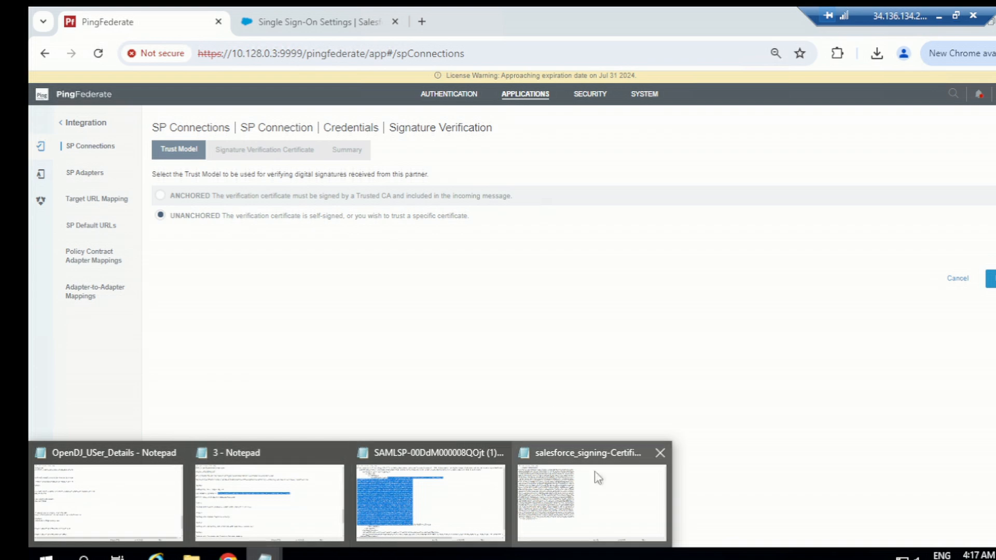
click(611, 503)
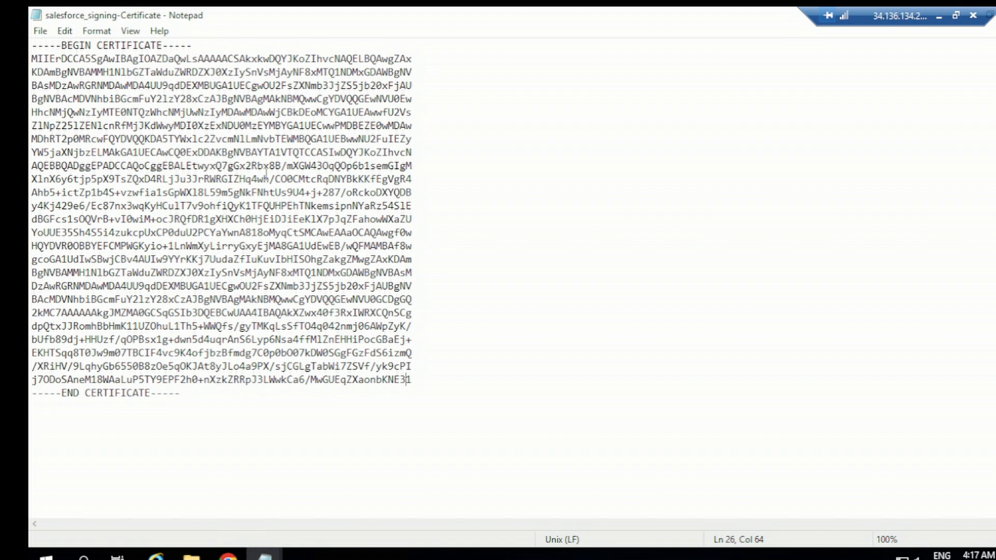
click(240, 553)
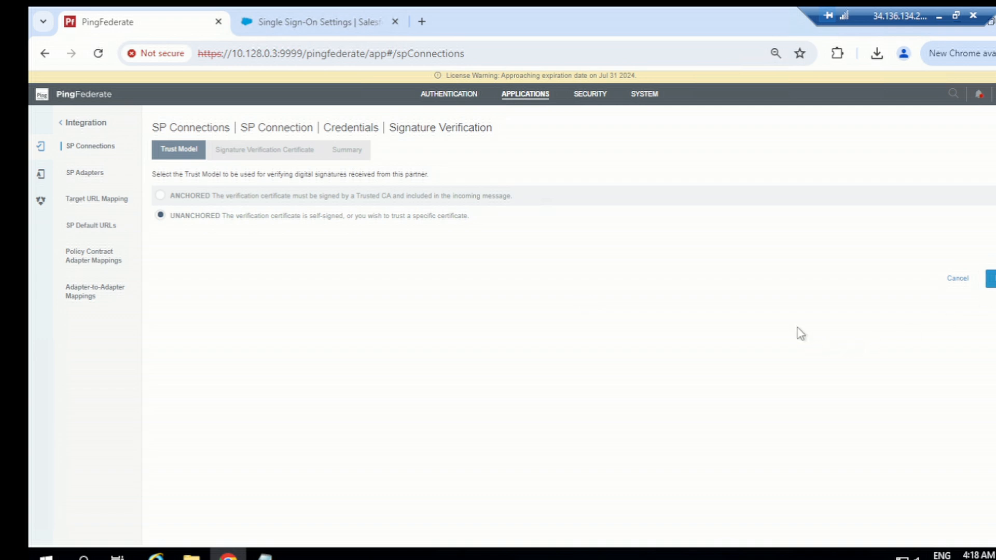
- Keep the Unanchored trust model and import salesforce_signing-Certificate from Downloads as an active signature verification certificate
click(991, 279)
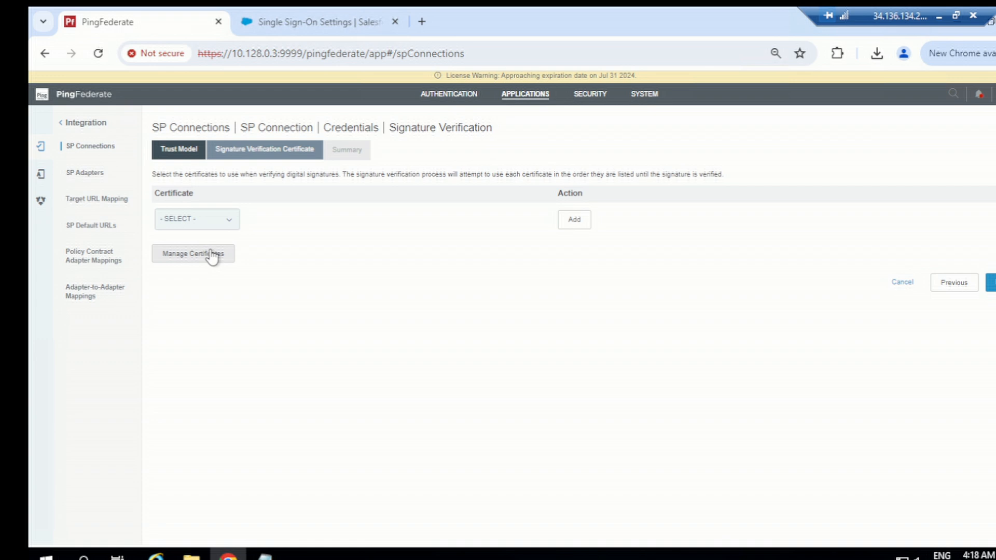
click(213, 257)
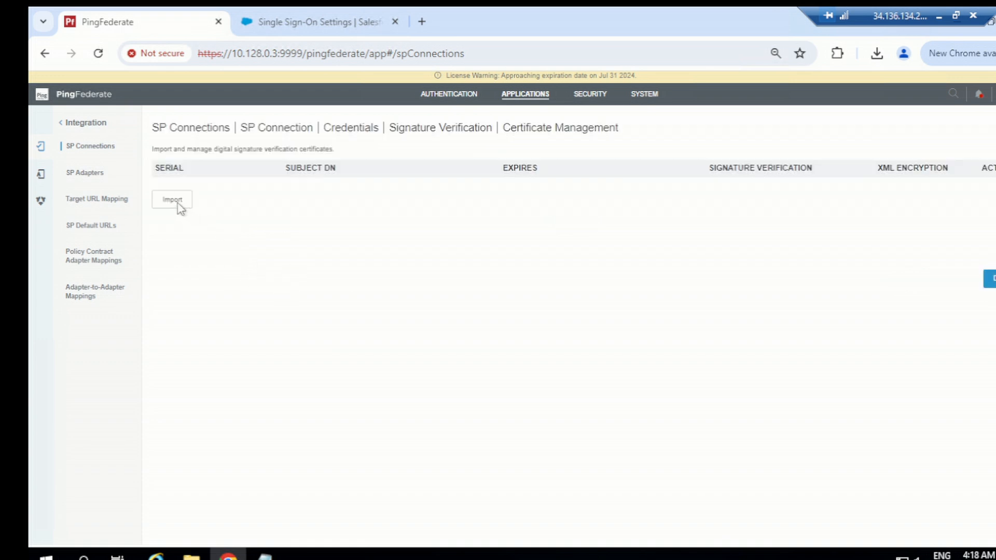
click(176, 203)
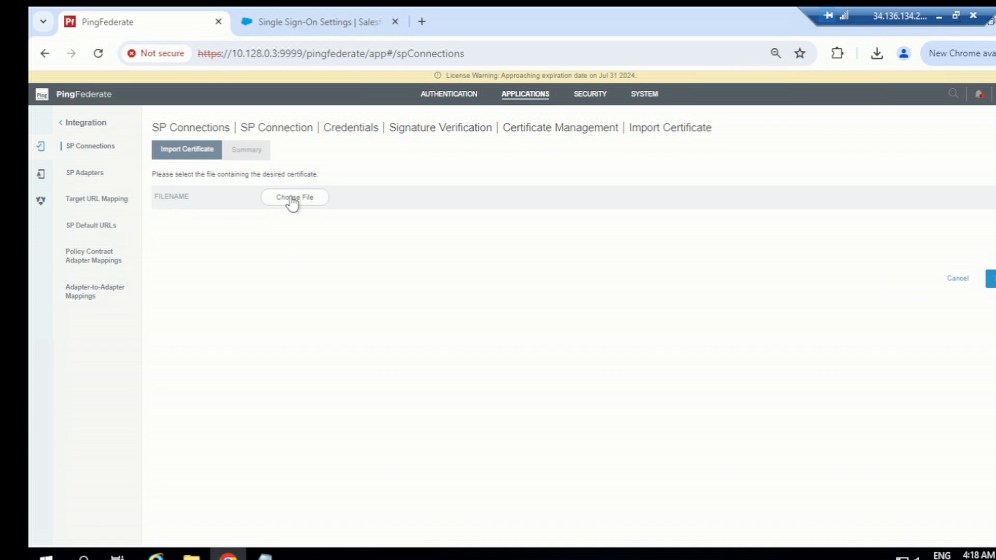
click(294, 199)
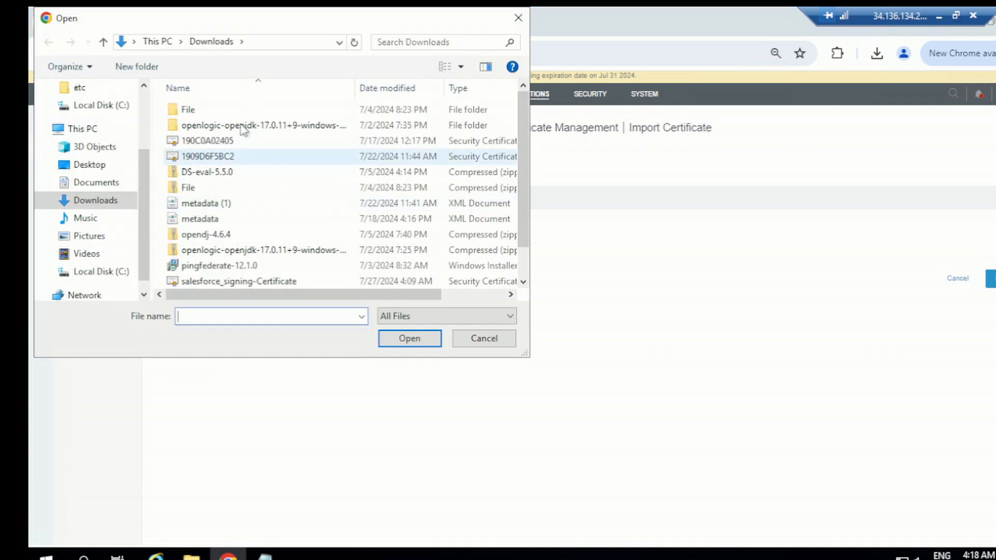
scroll(256, 274, down, 1)
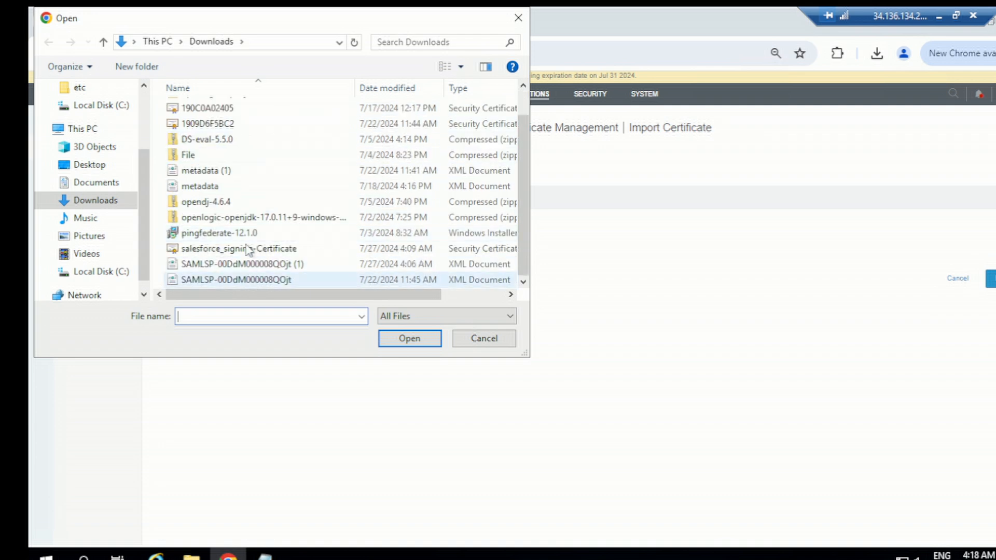
click(238, 251)
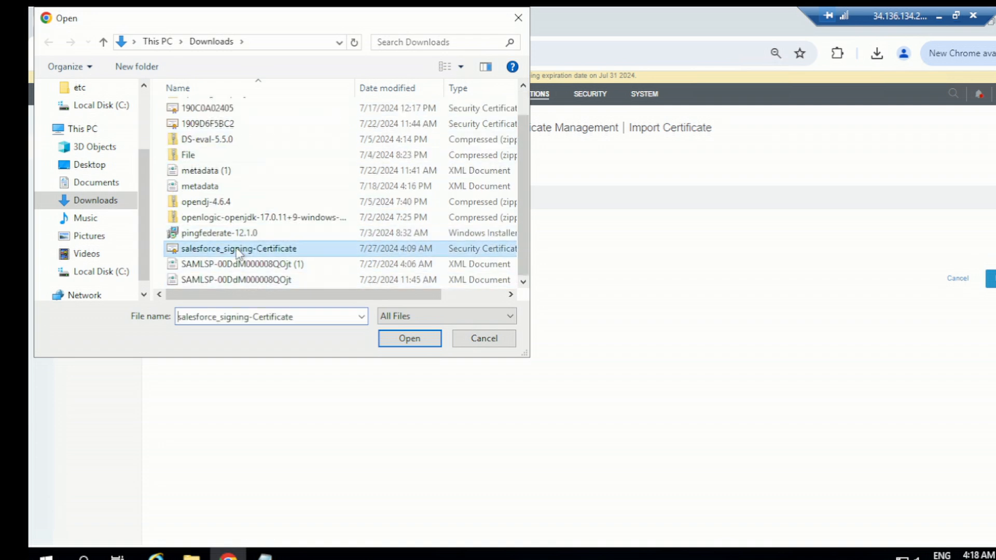
click(408, 339)
click(990, 278)
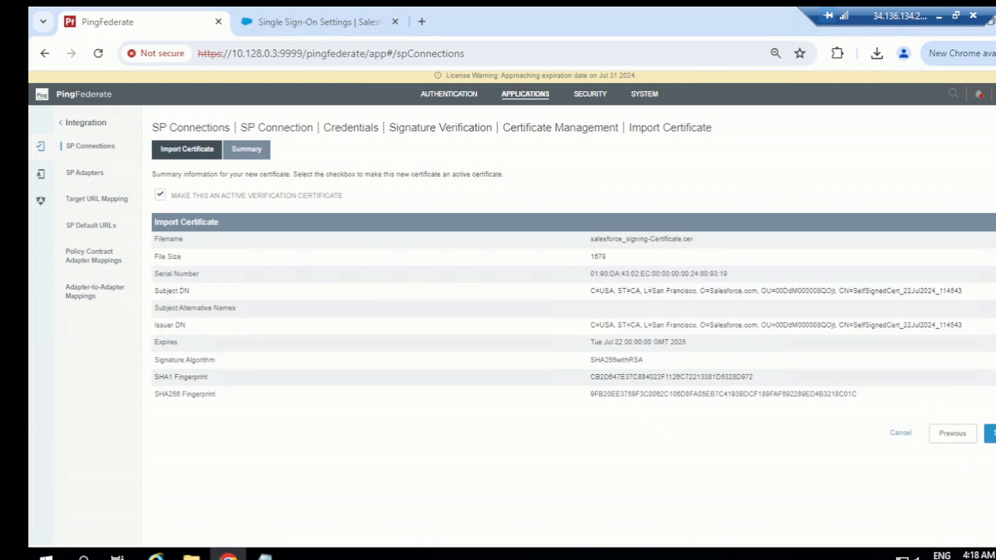
click(990, 434)
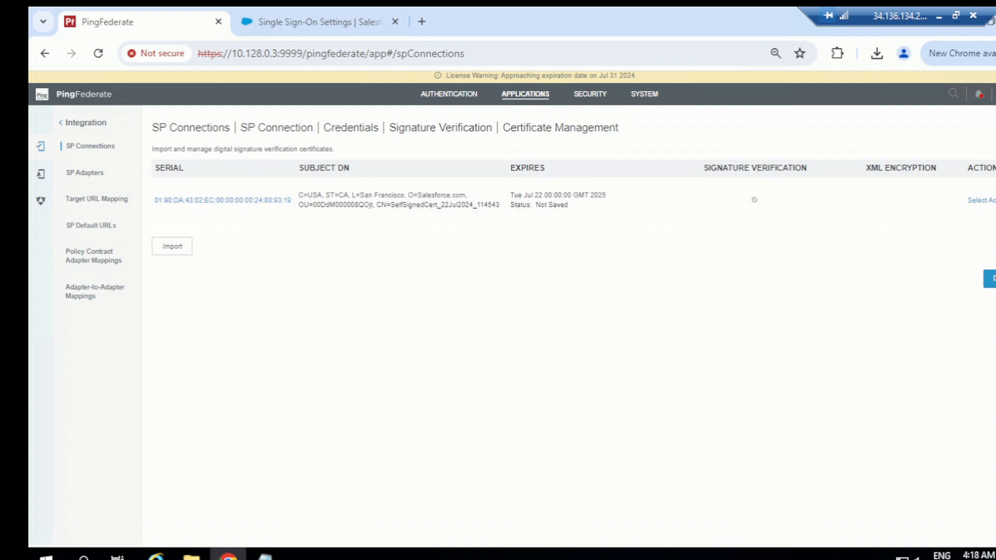
- Check the actions available for the imported certificate, finish certificate management and save the connection's signature verification settings
click(980, 200)
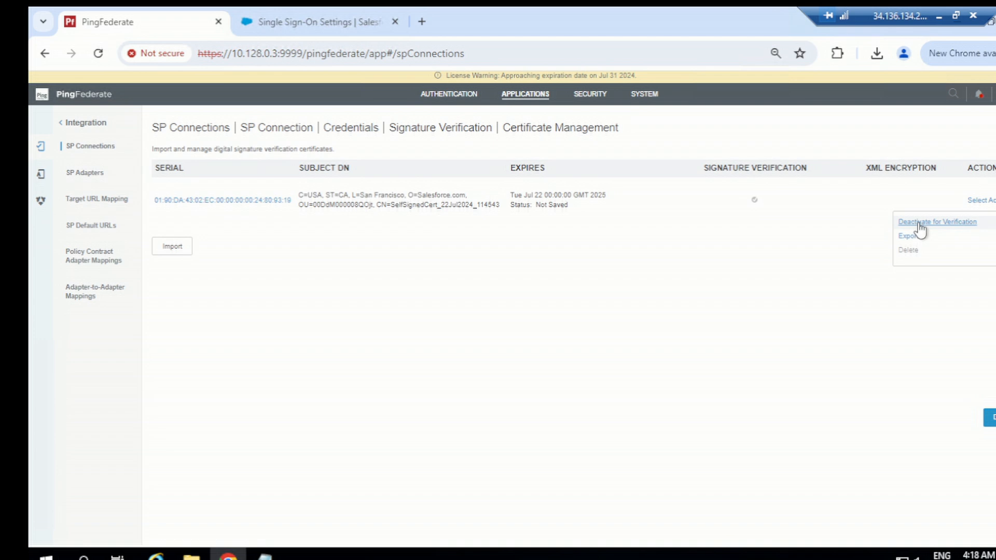
click(754, 207)
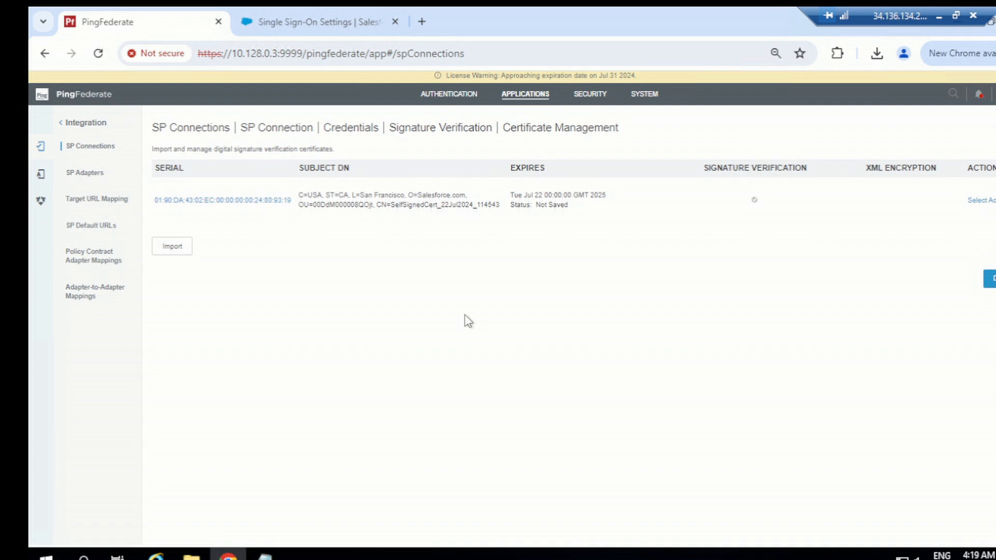
click(990, 279)
click(989, 300)
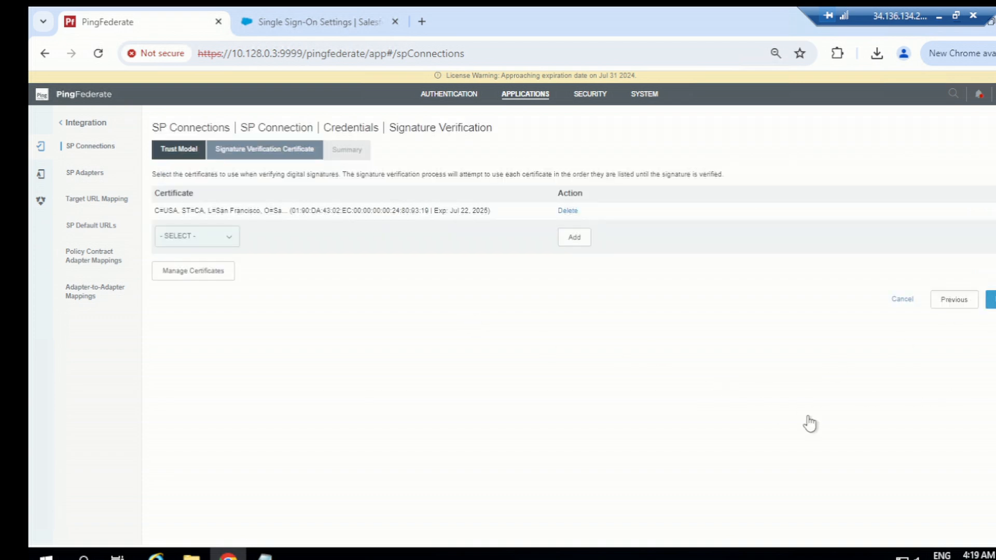
click(991, 321)
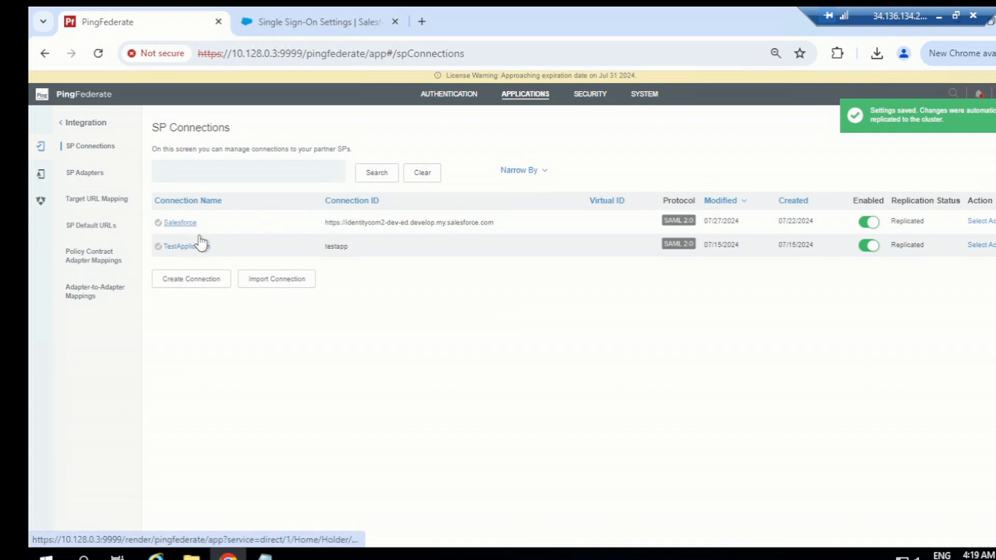
- Open the Salesforce SP connection and review its summary, from the SAML profiles and SLO service URLs to the credentials
click(319, 261)
scroll(539, 388, down, 5)
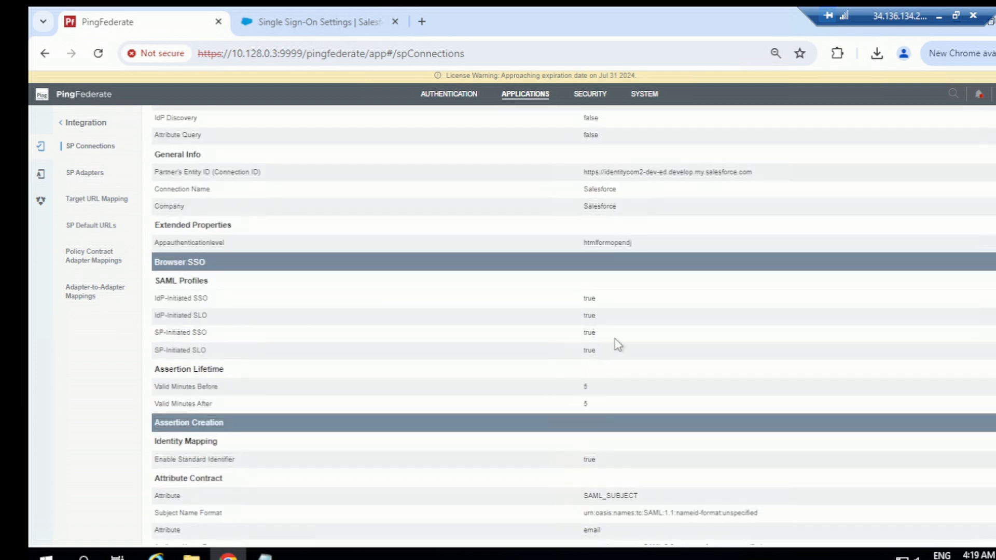
scroll(482, 410, down, 10)
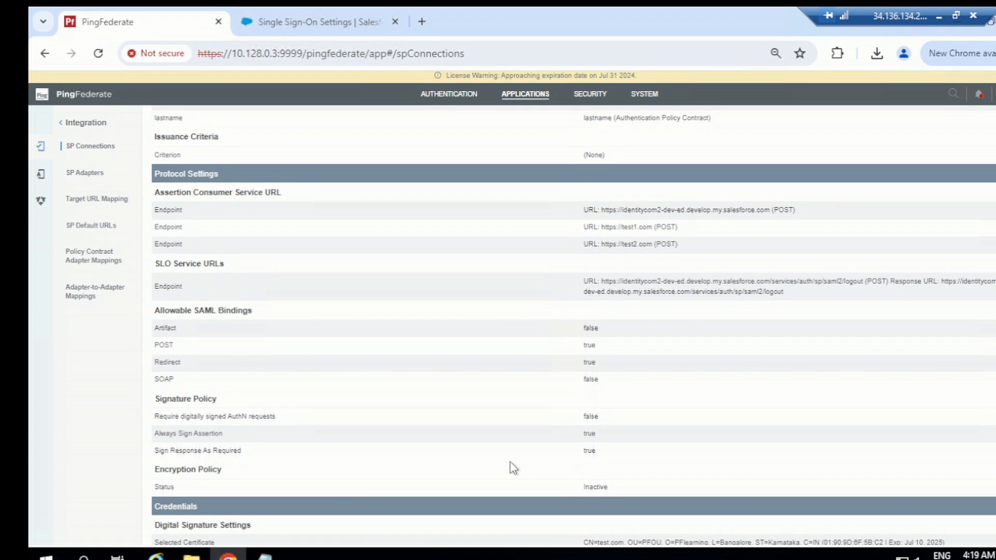
scroll(294, 434, down, 3)
scroll(249, 420, down, 1)
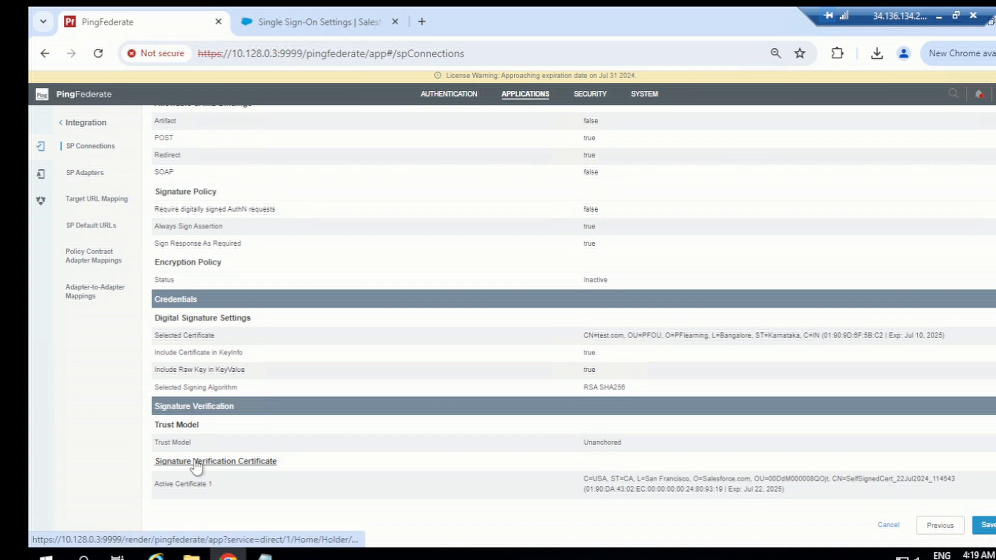
- View the Salesforce connection's signature verification certificate settings and credentials, and return to the SP Connections list
click(243, 461)
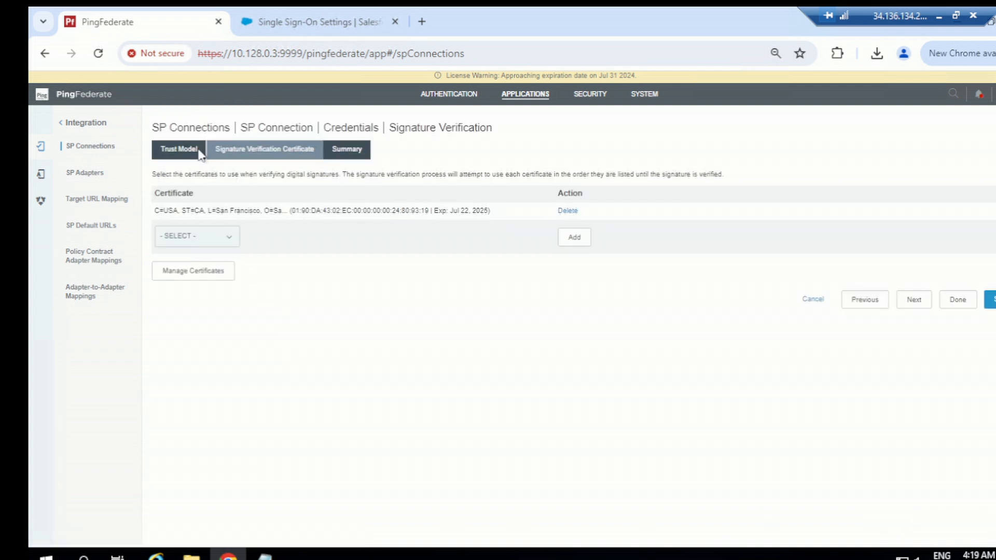
click(398, 134)
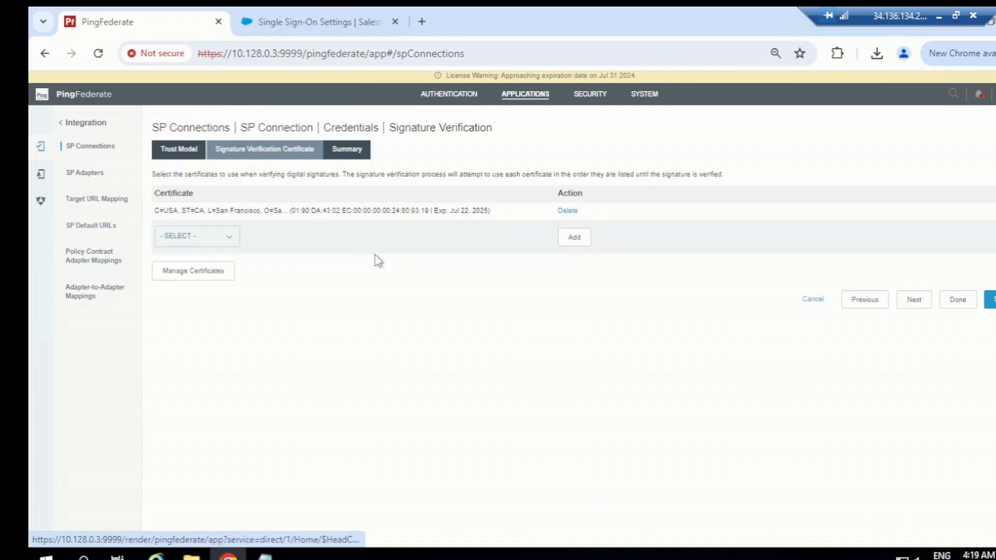
click(294, 131)
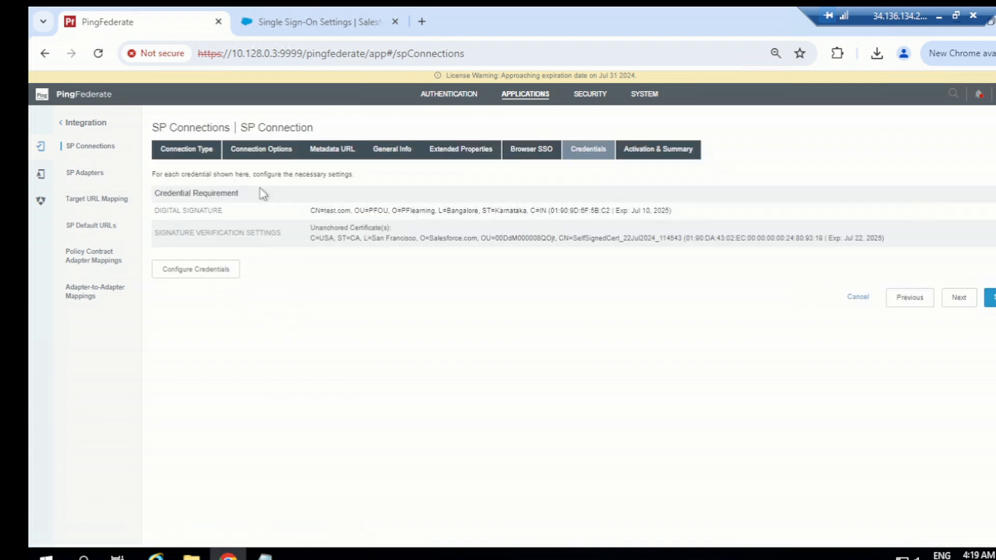
click(207, 129)
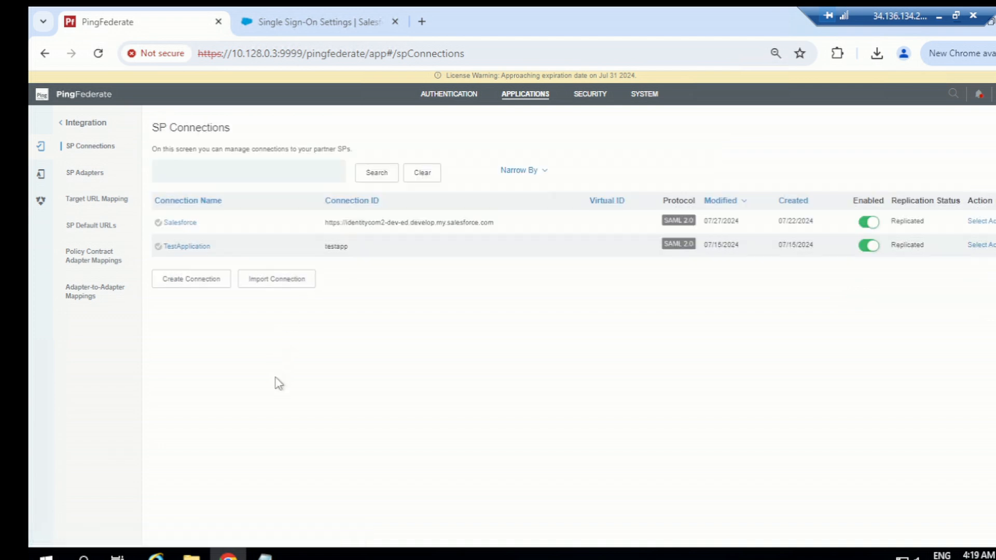
- Reopen the Salesforce connection, check the signature verification certificate in certificate management and return to the Applications overview
click(185, 223)
scroll(287, 463, down, 3)
scroll(287, 463, down, 10)
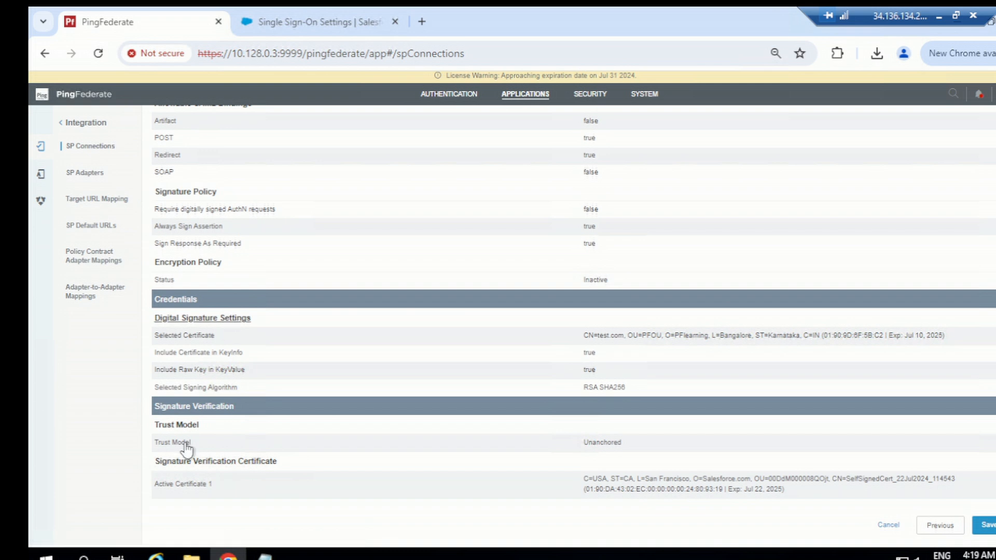
click(184, 463)
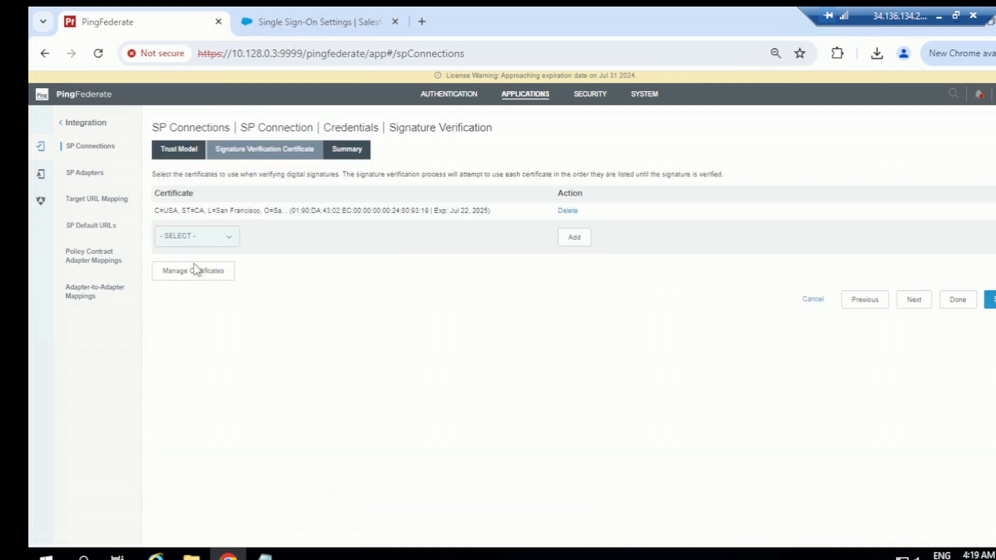
click(192, 280)
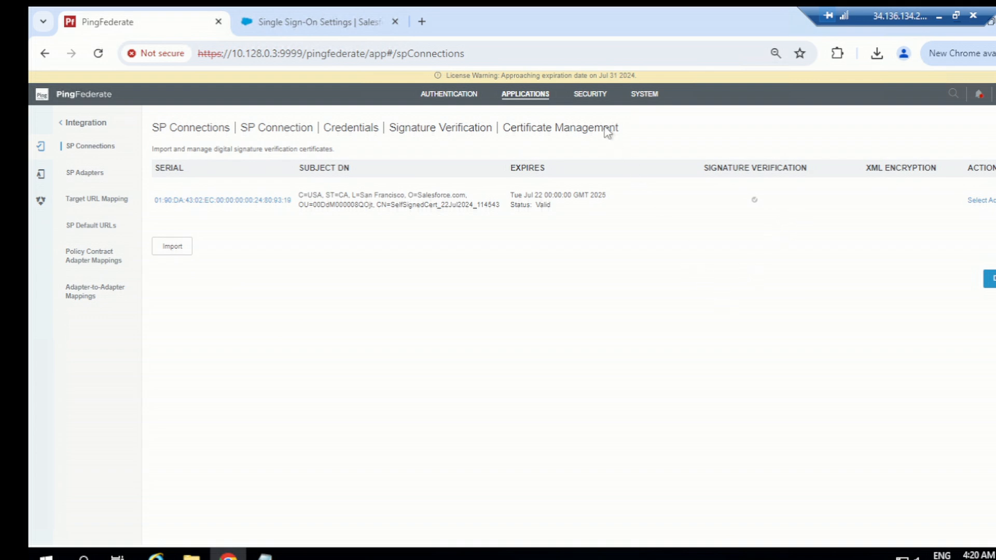
click(534, 99)
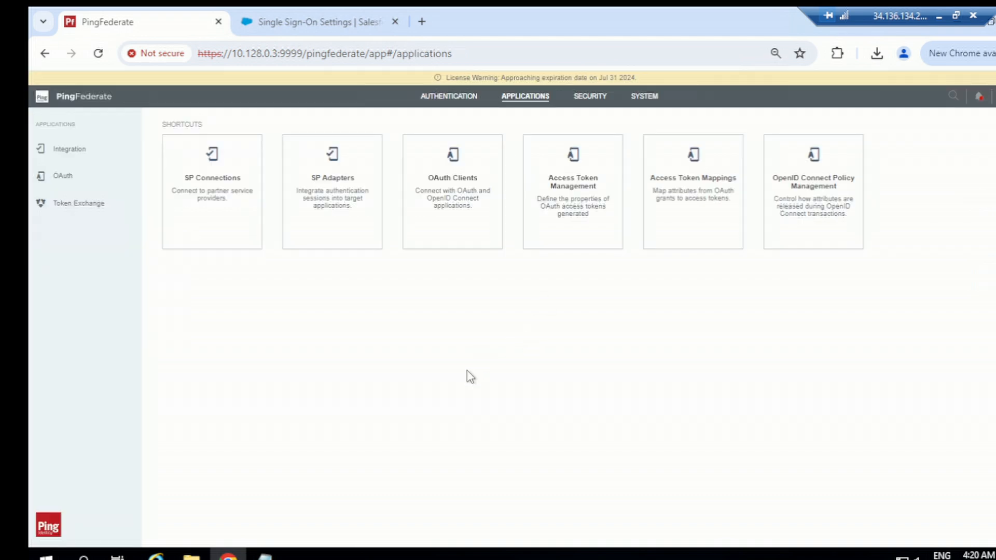
mouse_move(280, 556)
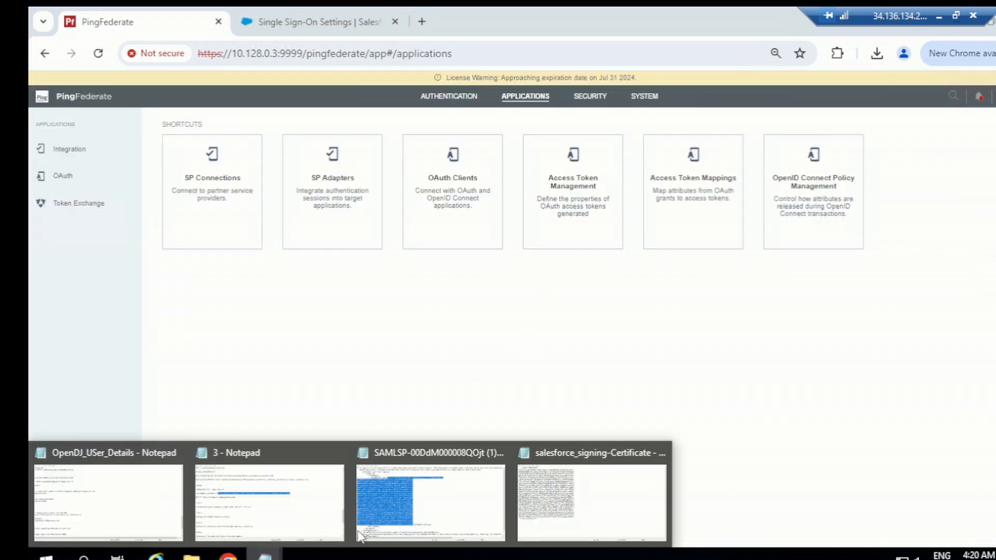
click(269, 505)
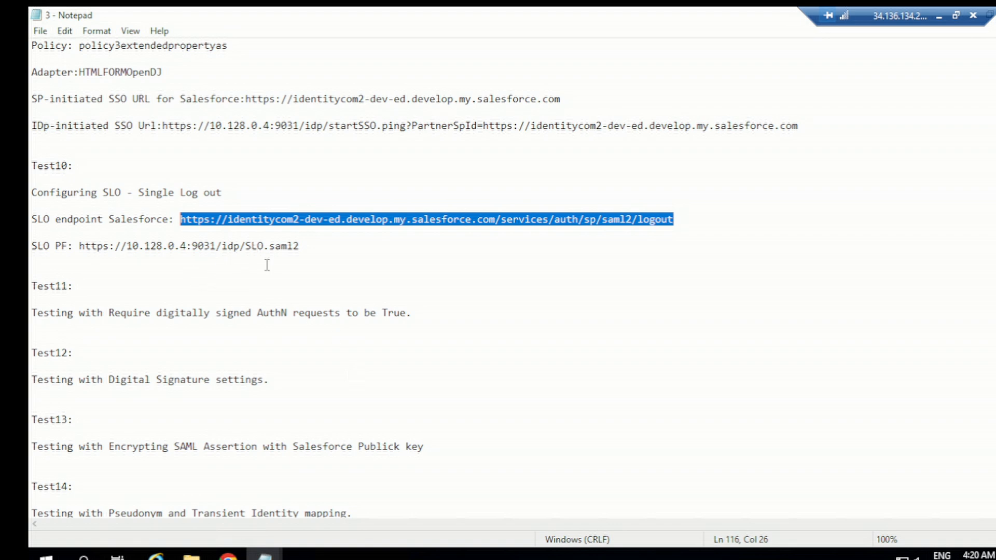
click(270, 287)
drag(569, 100, 247, 98)
key(ctrl+c)
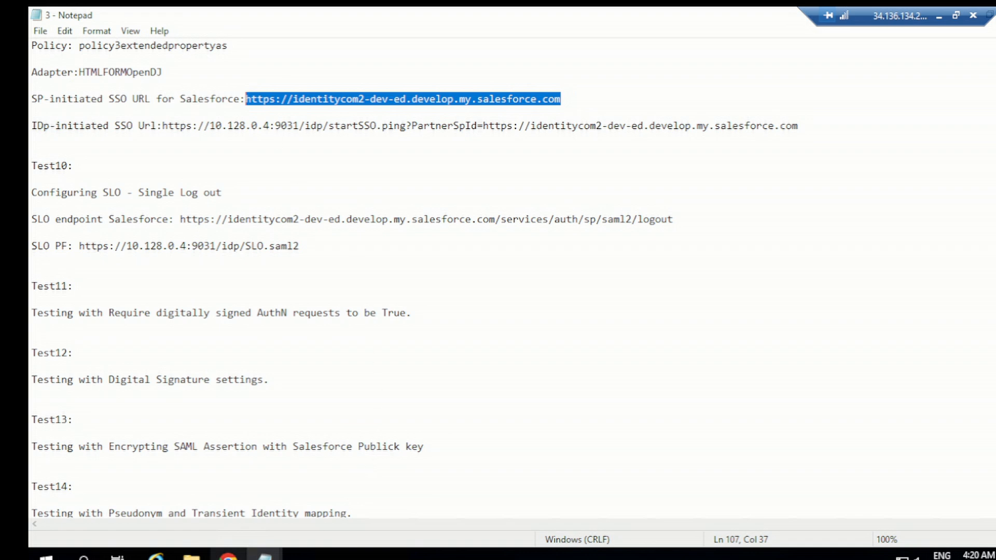
- Open an Incognito window in Chrome and launch the SAML-tracer extension from it, keeping the Incognito window in front
click(228, 554)
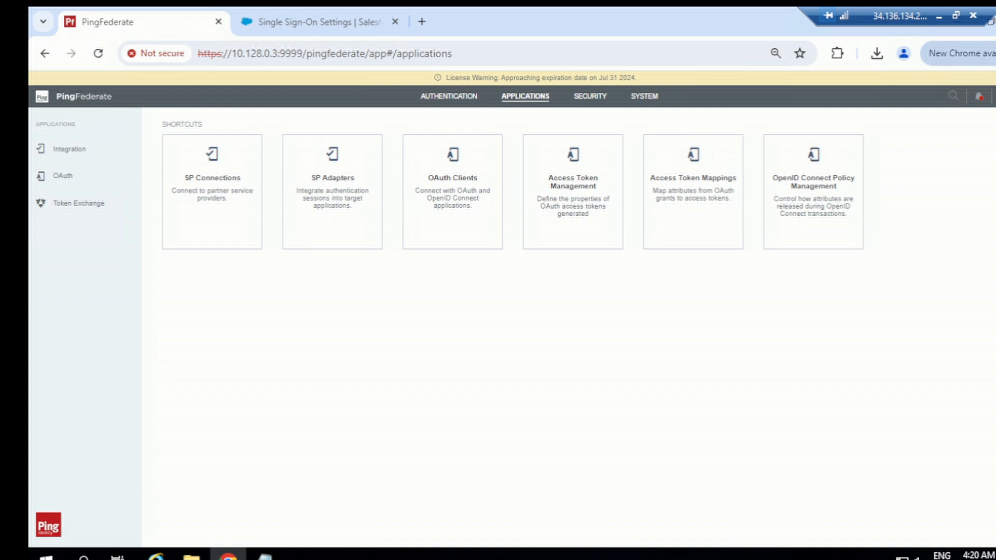
click(959, 53)
click(824, 185)
click(815, 54)
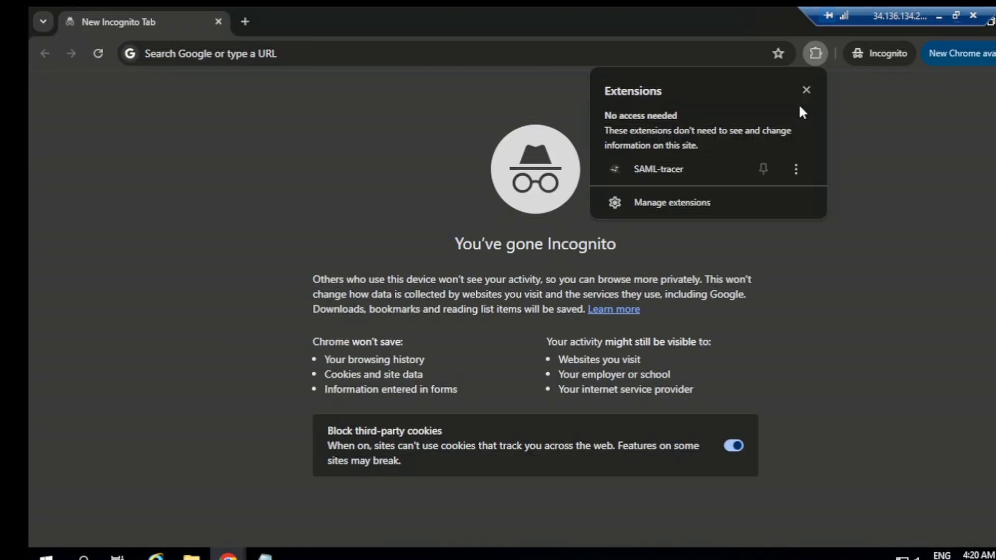
click(658, 168)
click(827, 146)
click(661, 49)
key(ctrl+v)
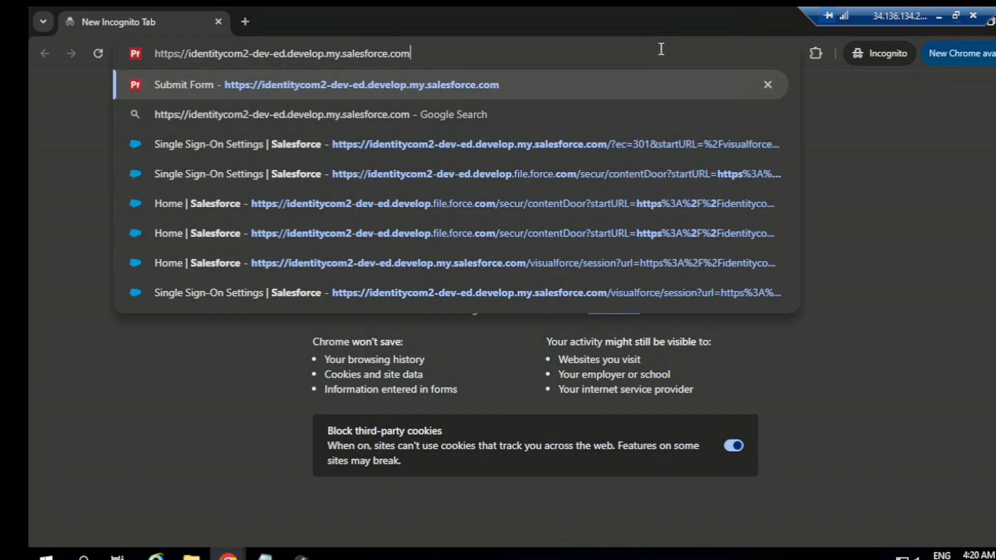
key(Return)
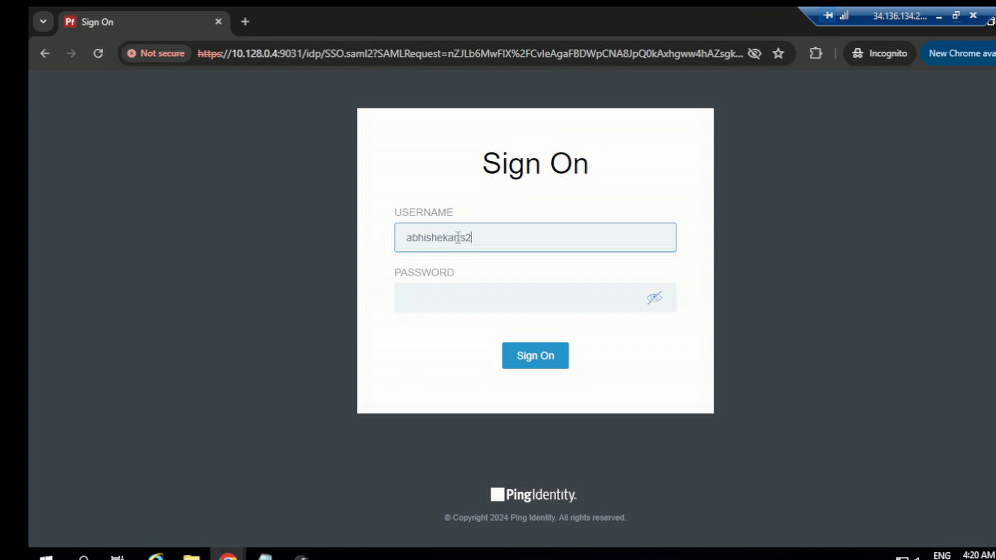
- Sign on to Salesforce with the account's username and password, and bring up the SAML-tracer window
text(@identity.com)
drag(559, 236, 405, 231)
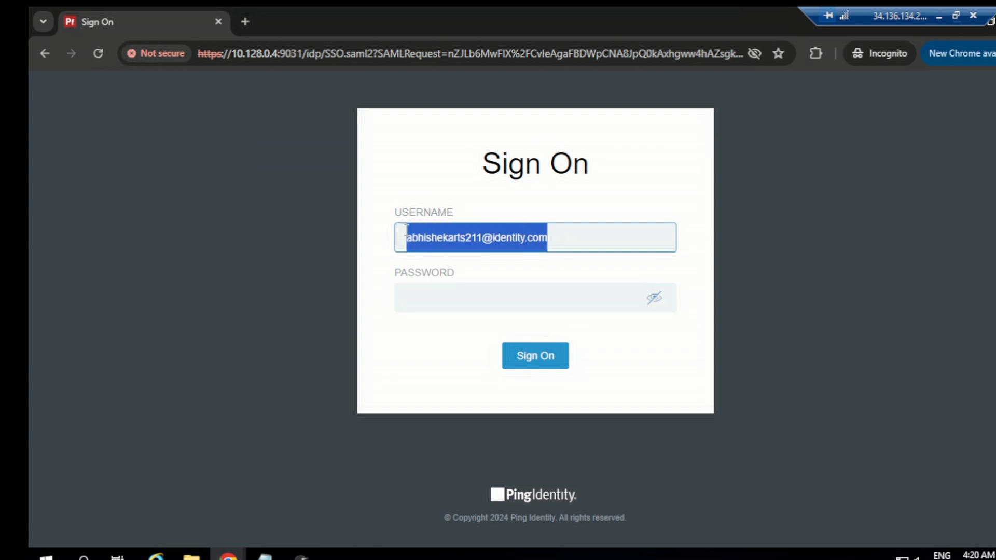
click(446, 306)
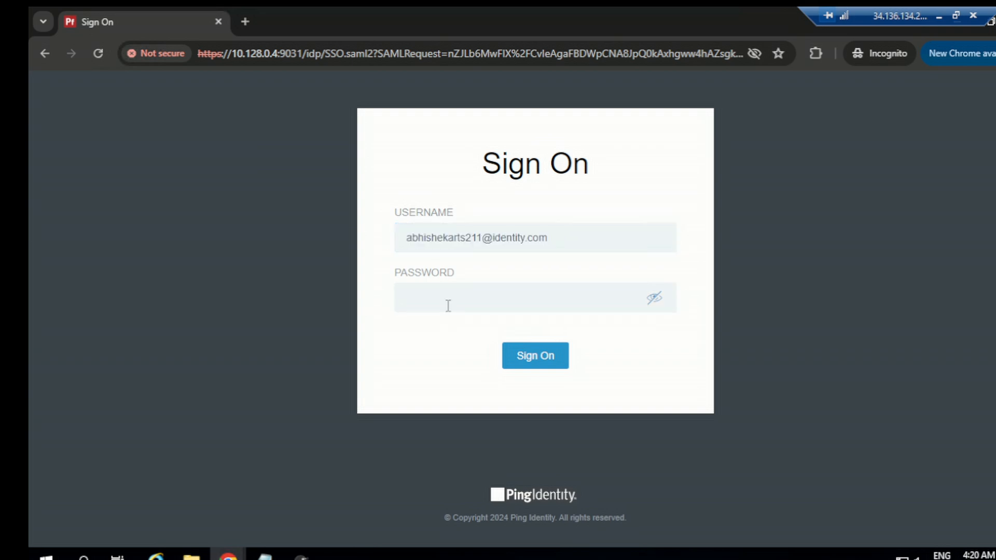
key(ctrl+v)
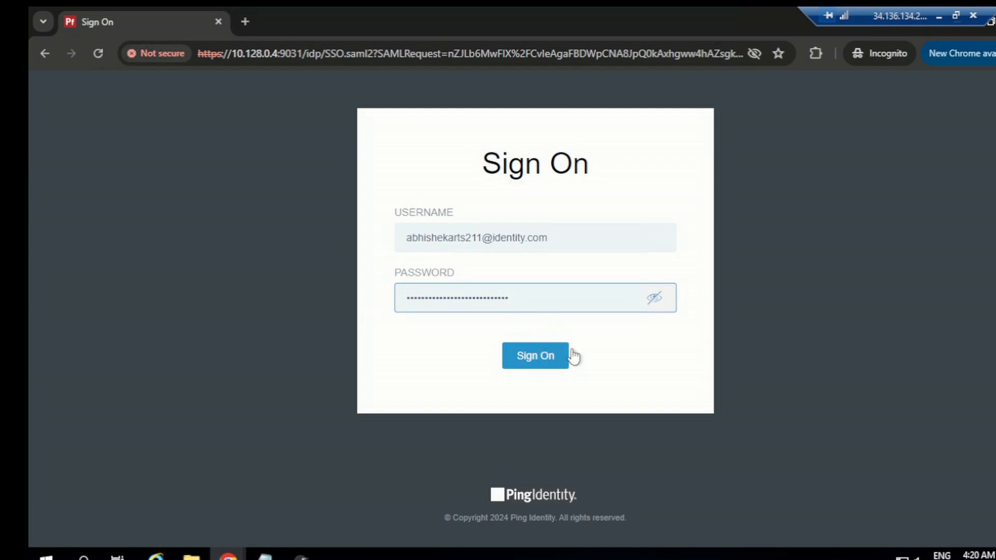
click(568, 355)
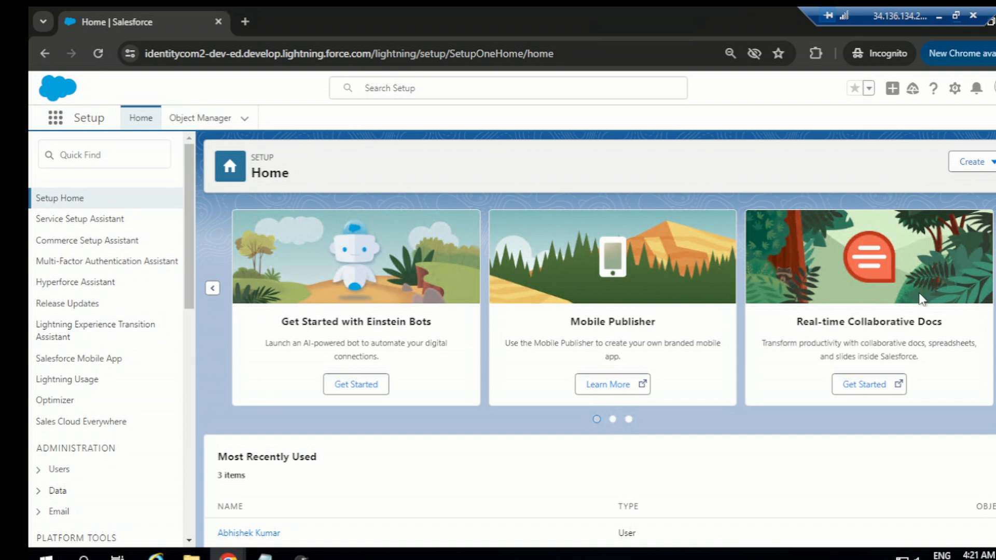
click(301, 557)
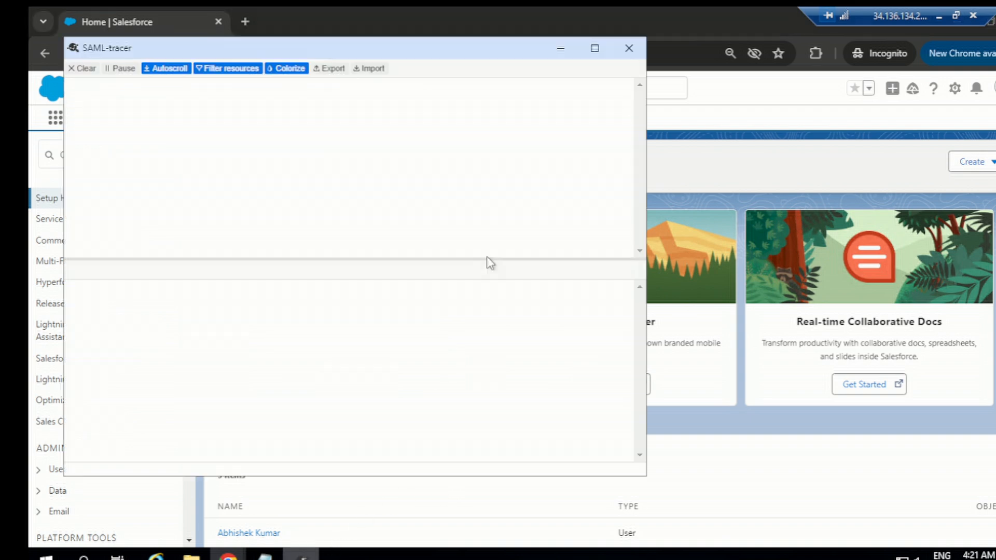
scroll(538, 169, up, 5)
scroll(537, 173, up, 1)
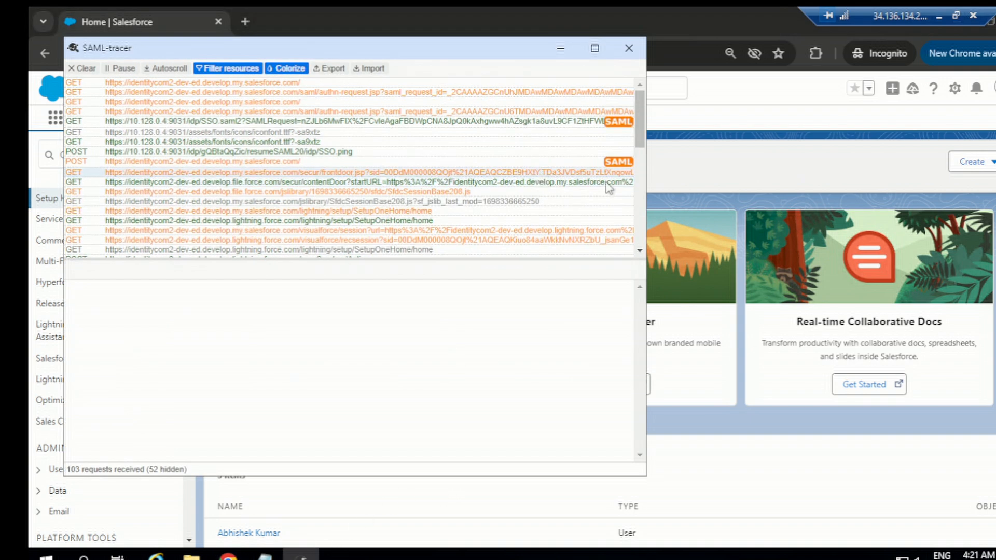
click(207, 161)
click(208, 270)
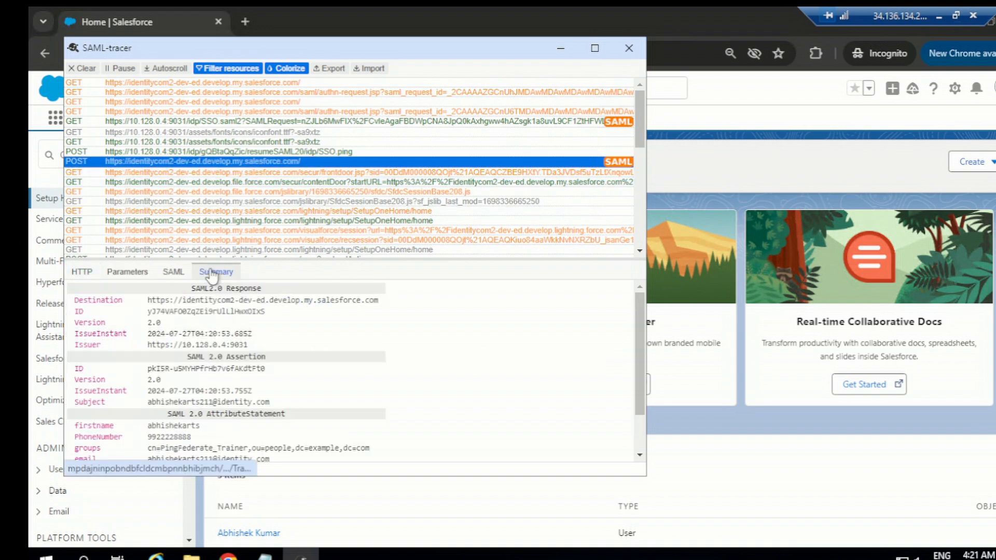
scroll(194, 358, down, 3)
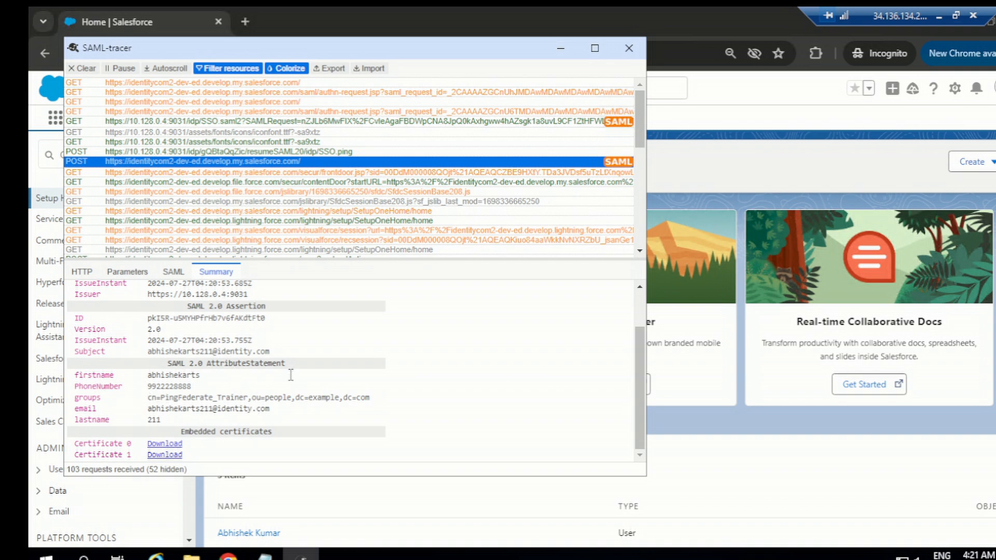
- Log out of Salesforce in the Incognito window and bring the SAML-tracer window back, maximized
click(560, 47)
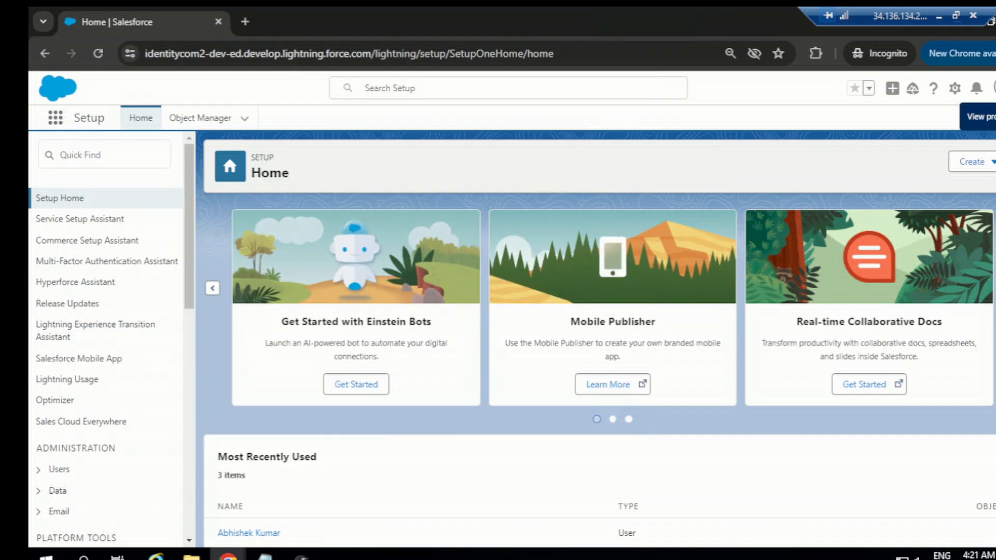
click(993, 88)
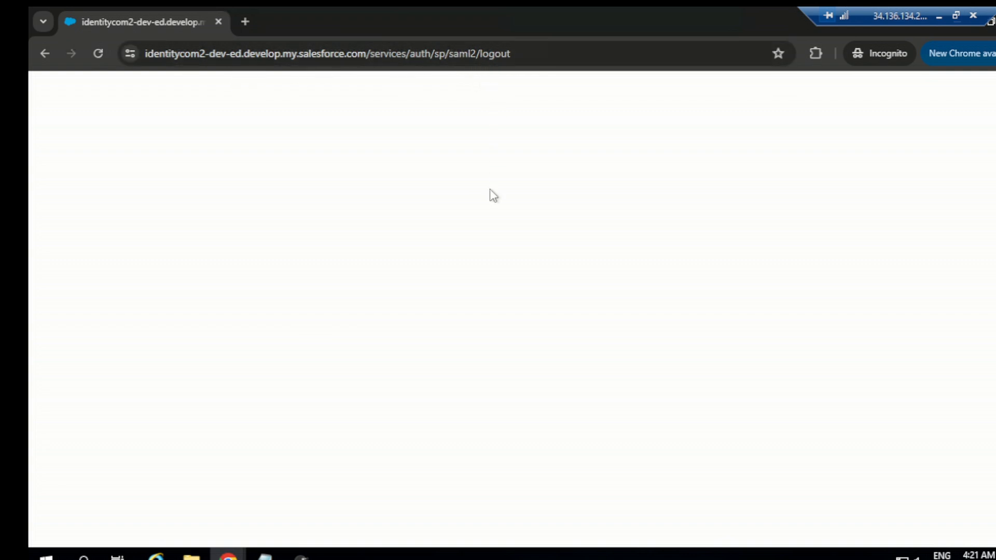
click(301, 555)
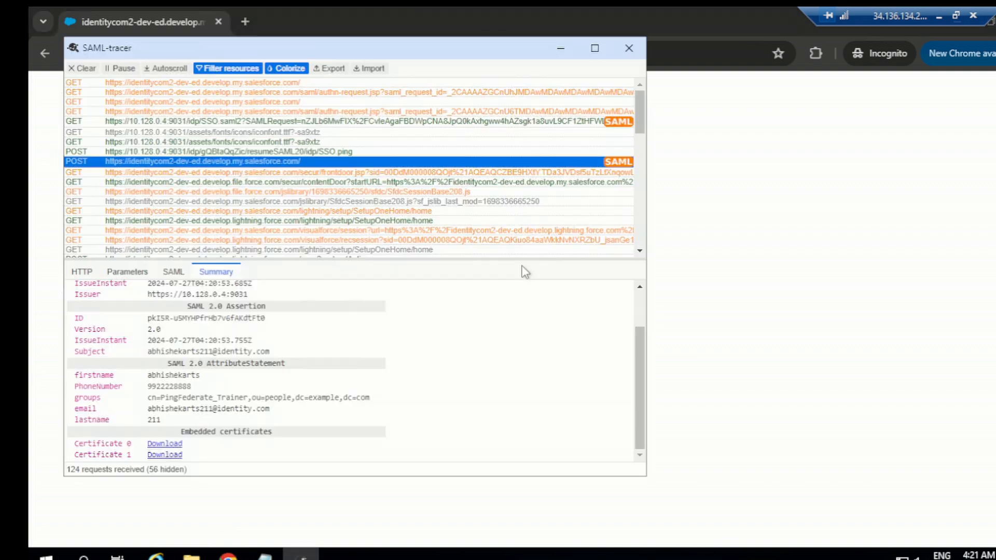
click(595, 48)
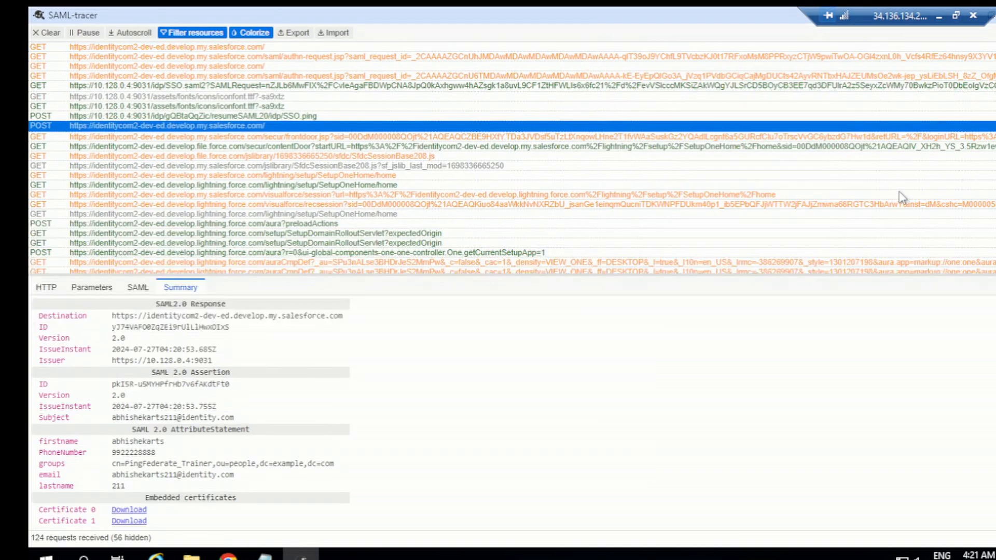
scroll(881, 191, down, 10)
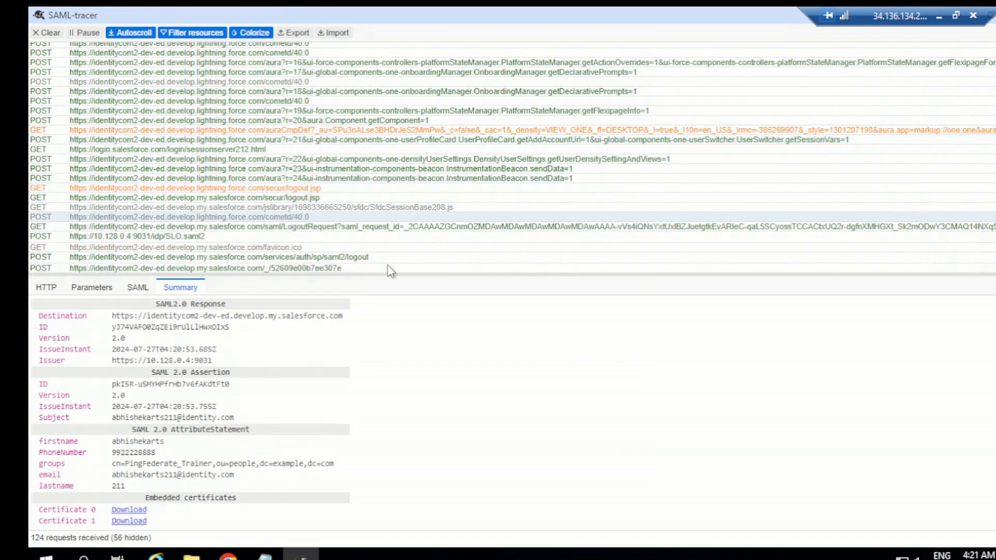
click(290, 237)
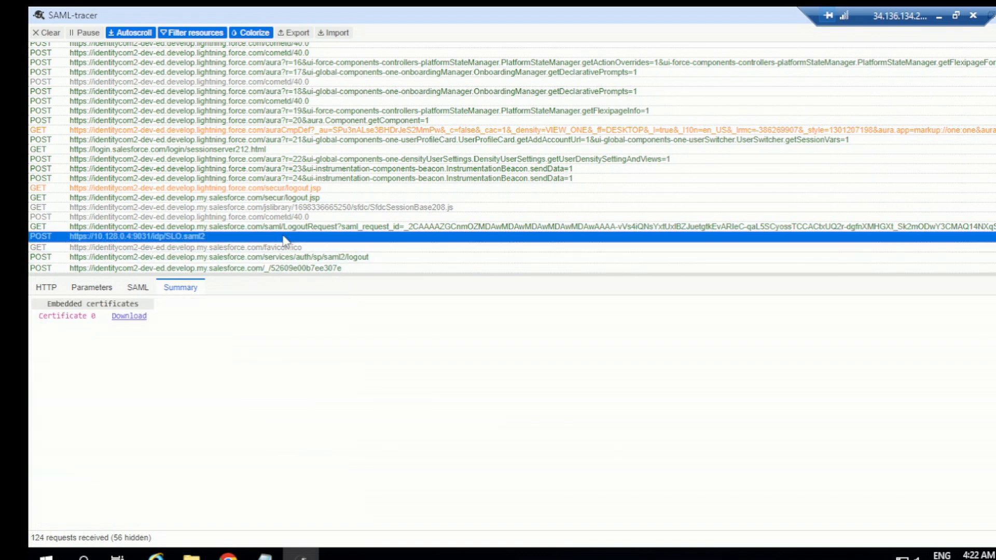
click(137, 287)
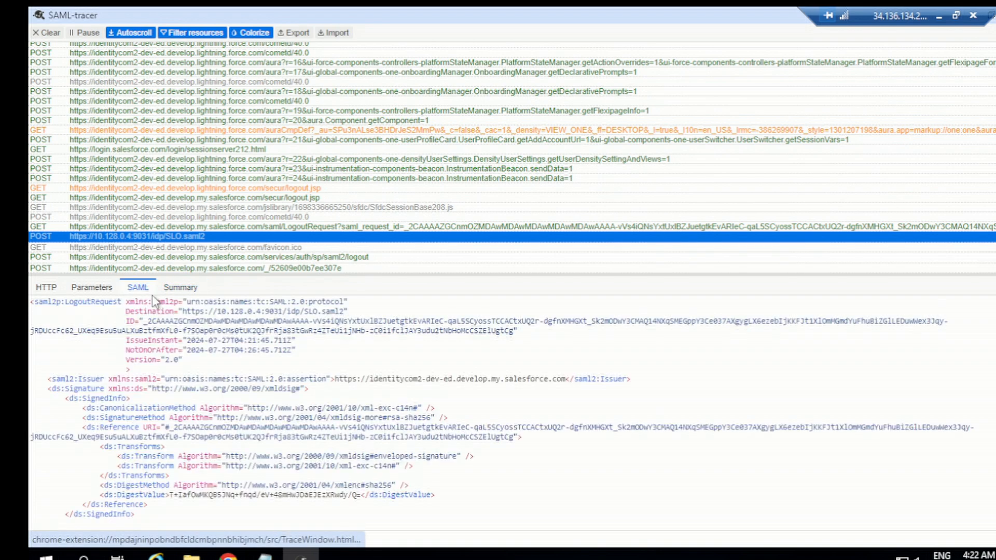
click(89, 288)
scroll(111, 342, down, 1)
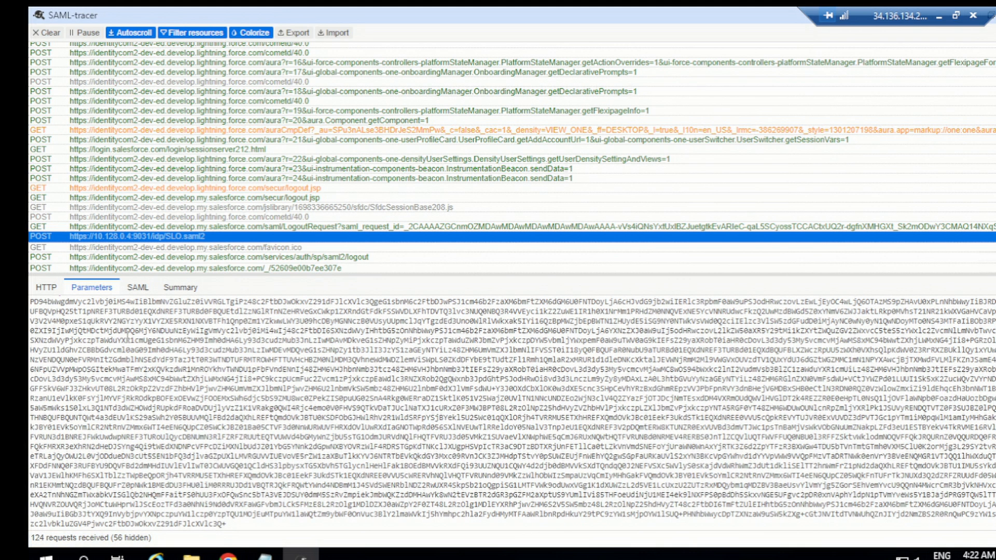
scroll(123, 342, up, 1)
click(138, 288)
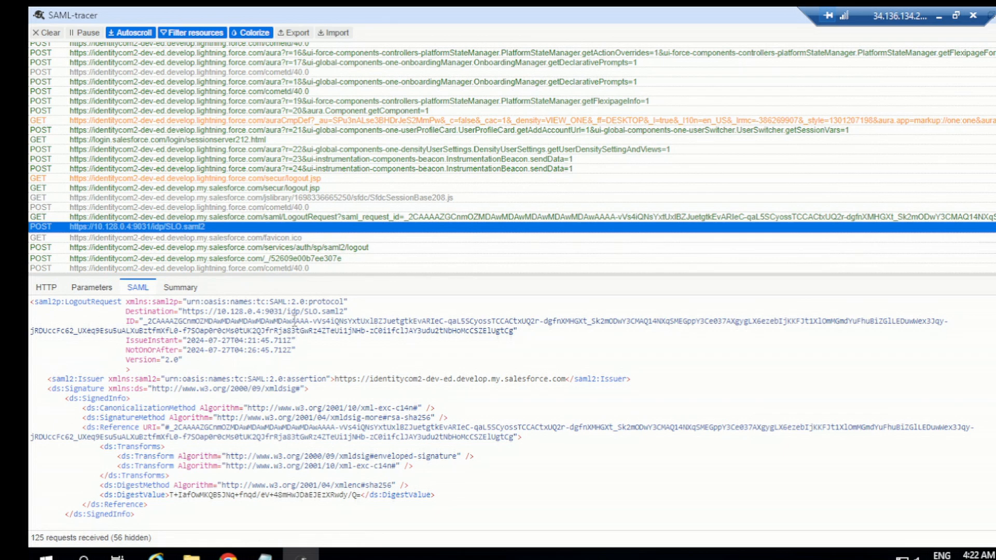
drag(182, 311, 344, 311)
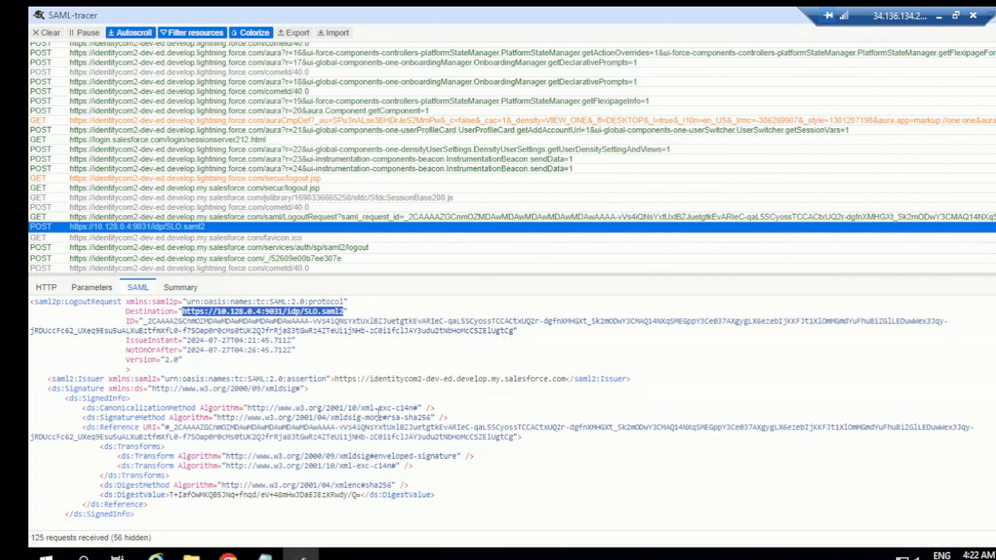
scroll(378, 428, down, 10)
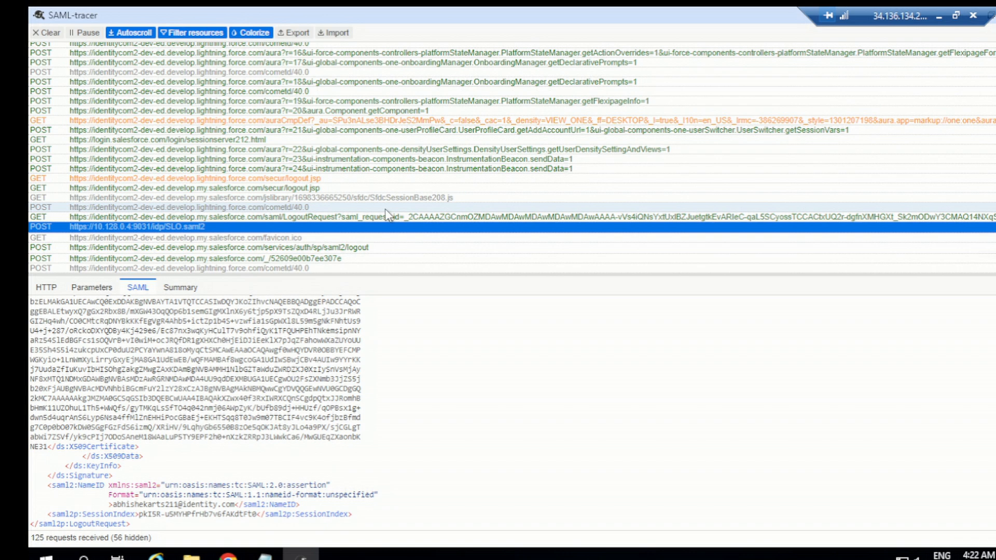
- Examine the SAML LogoutResponse posted to Salesforce's /services/auth/sp/saml2/logout endpoint, checking its parameters, Issuer and Destination
click(106, 246)
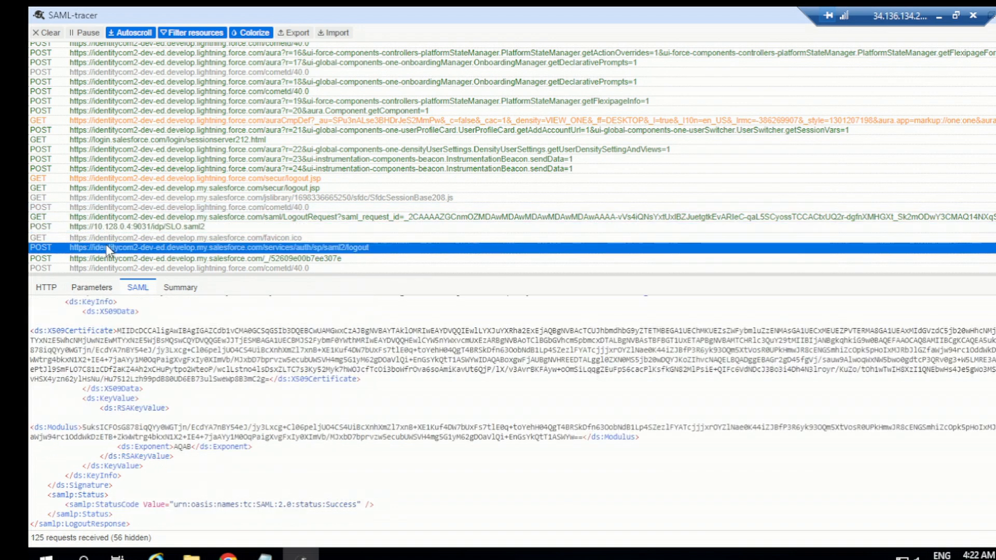
click(96, 287)
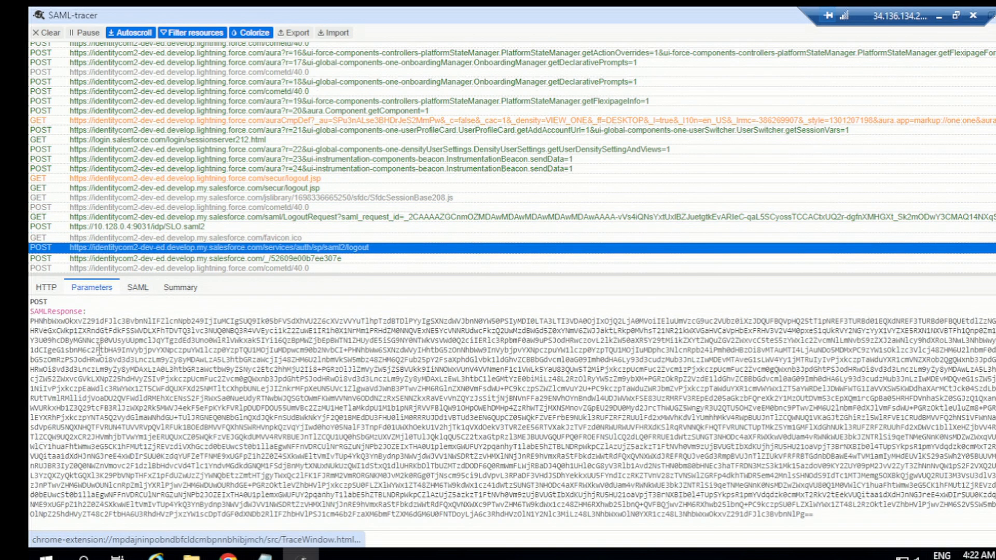
click(137, 287)
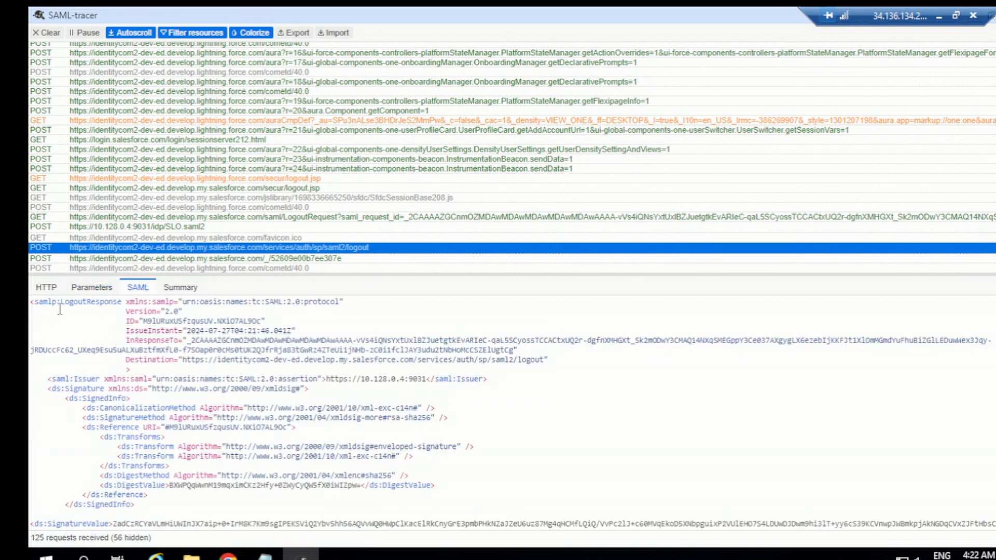
drag(61, 301, 121, 302)
click(466, 380)
drag(326, 379, 427, 380)
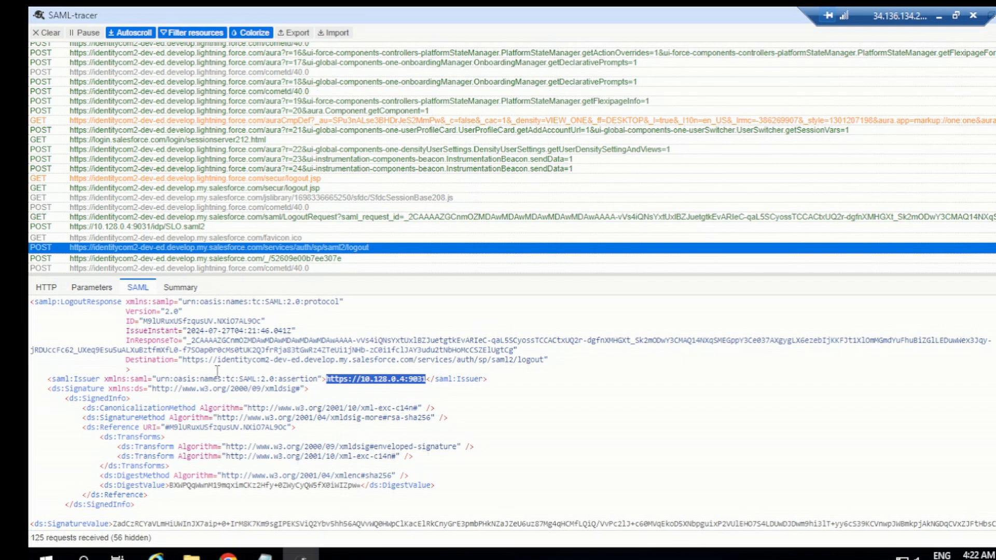
drag(540, 359, 179, 360)
click(508, 420)
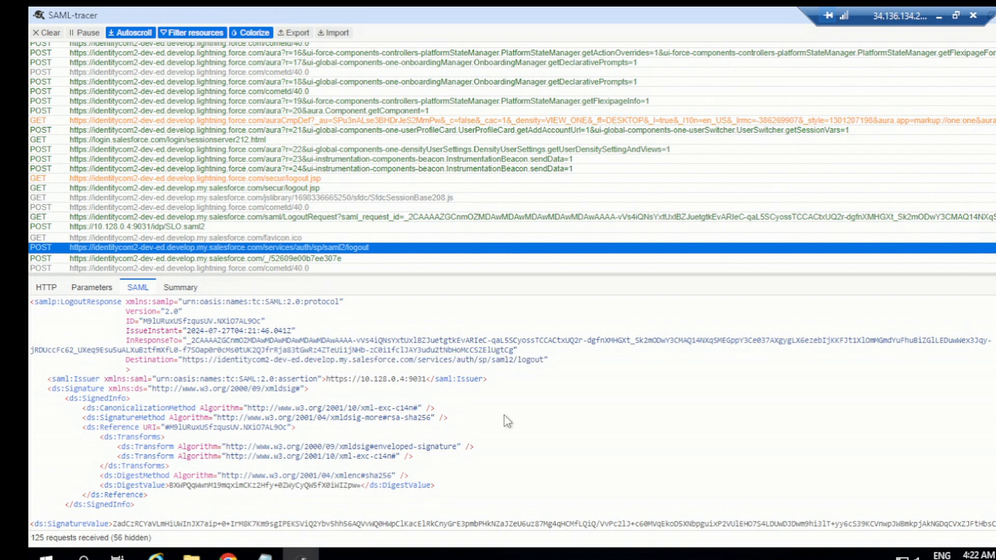
- Check the status code at the end of the LogoutResponse and view the response's summary
scroll(436, 437, down, 8)
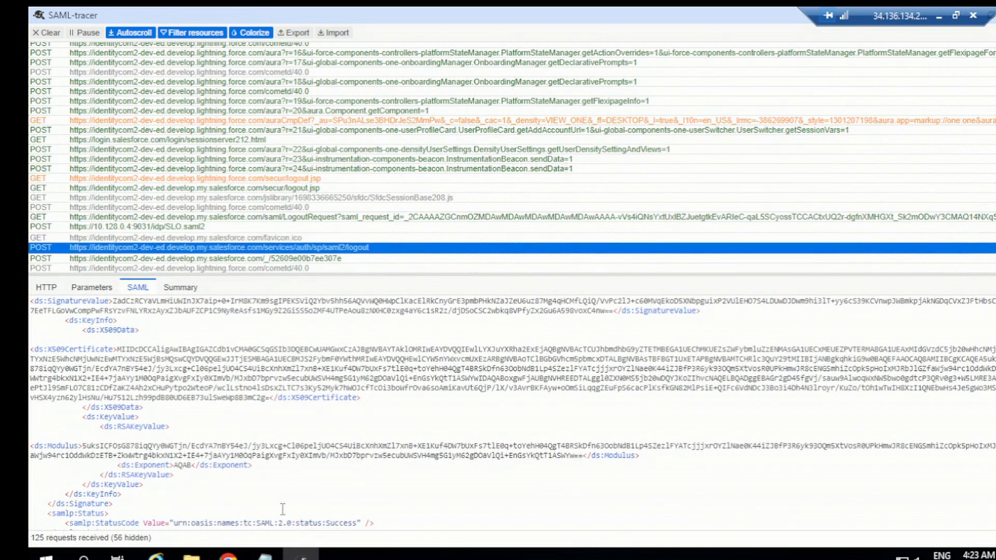
scroll(354, 519, down, 1)
drag(357, 504, 66, 501)
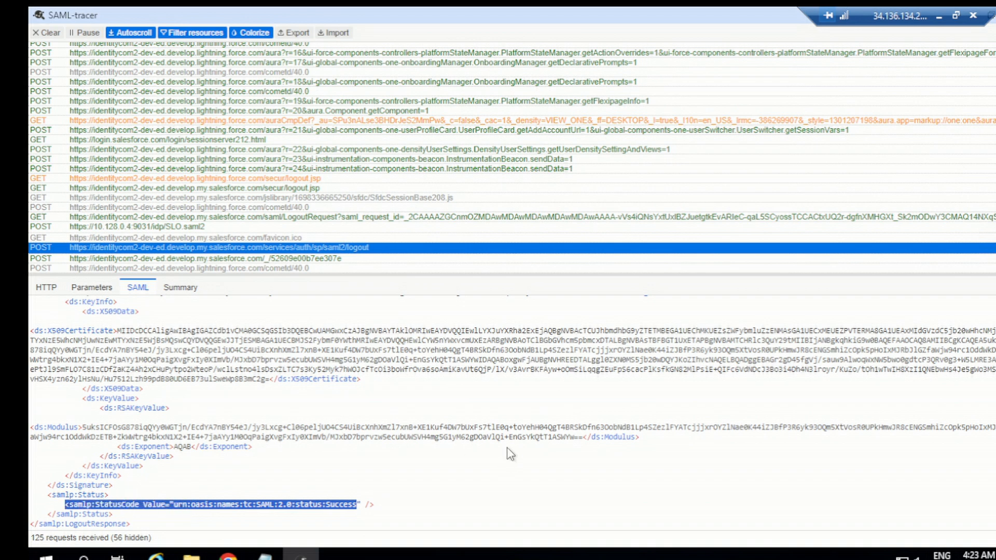
click(181, 289)
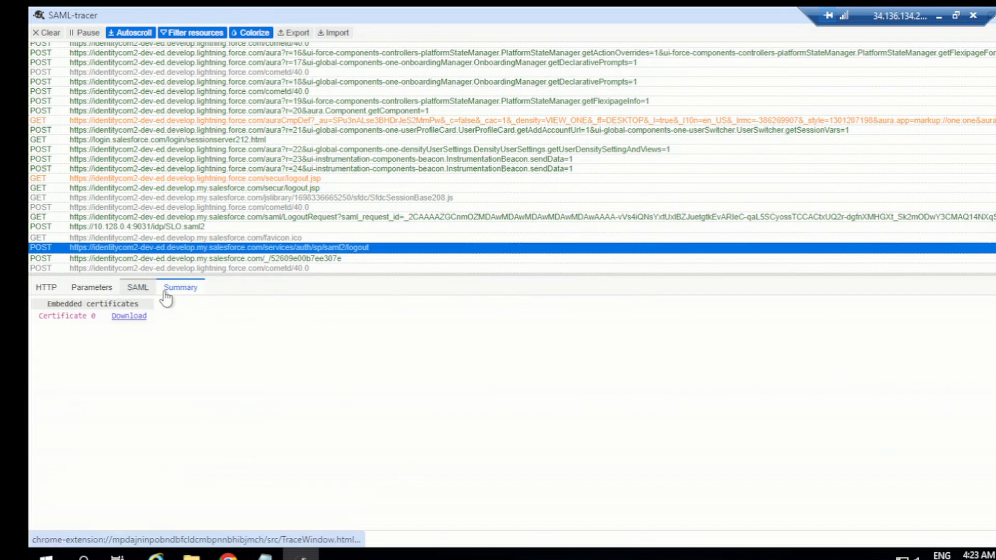
click(138, 288)
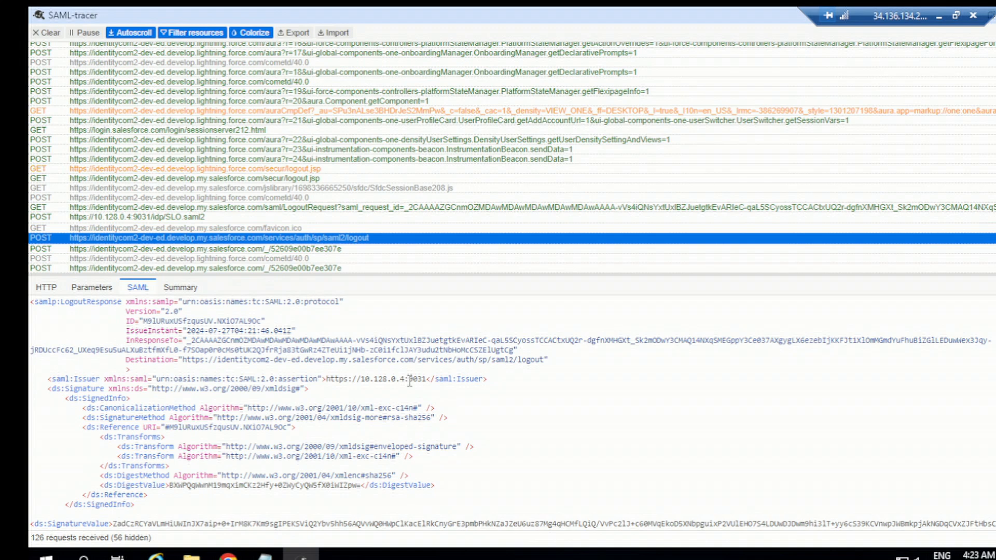
scroll(411, 384, down, 3)
scroll(410, 383, down, 6)
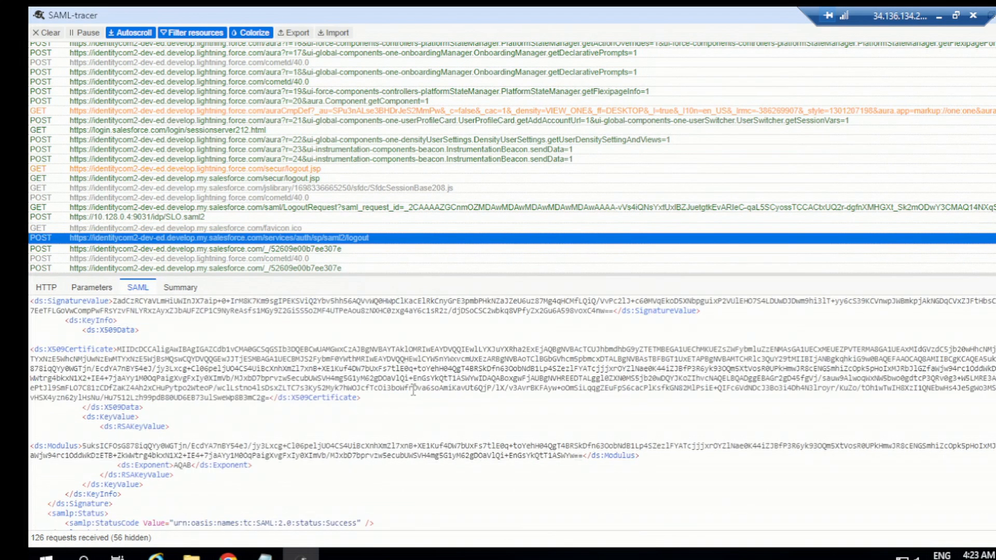
scroll(414, 392, down, 1)
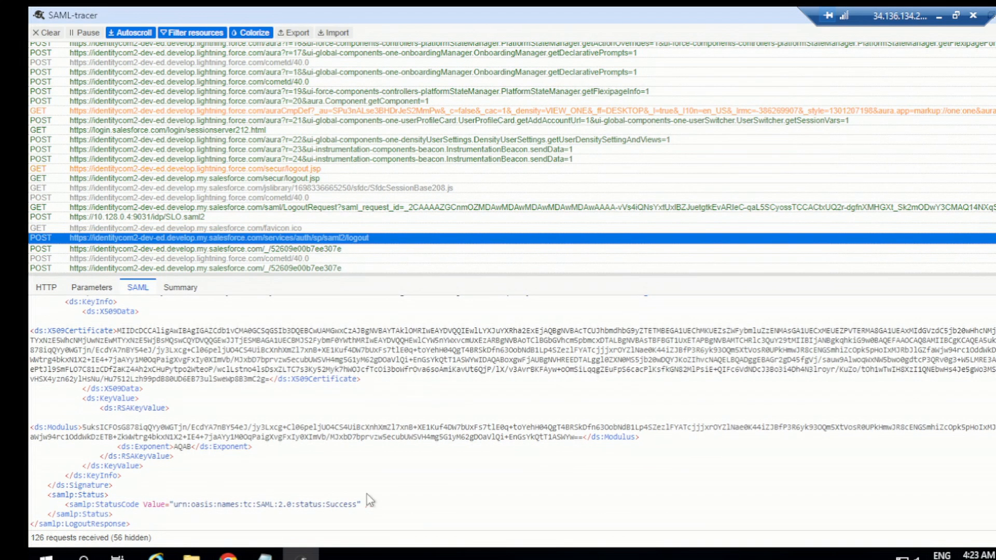
drag(374, 505, 155, 505)
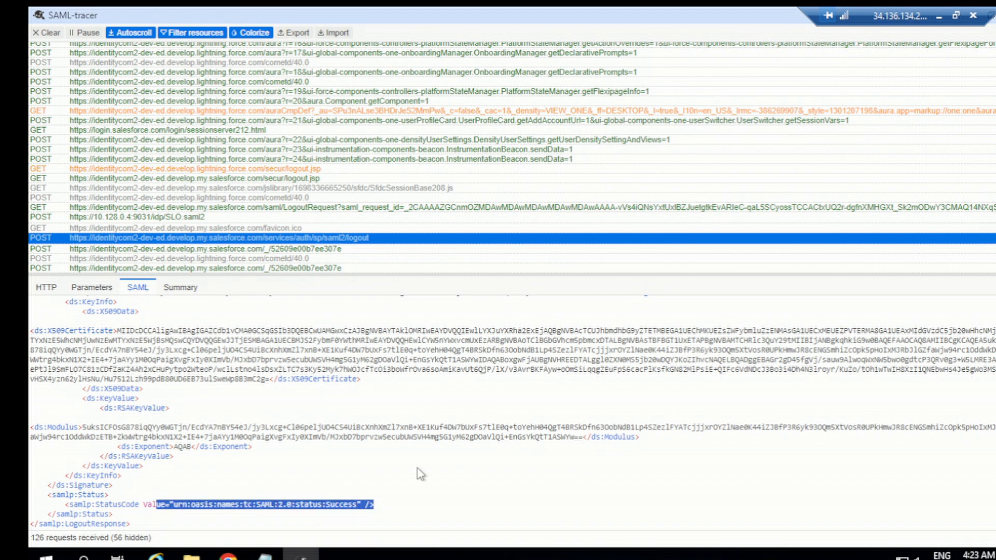